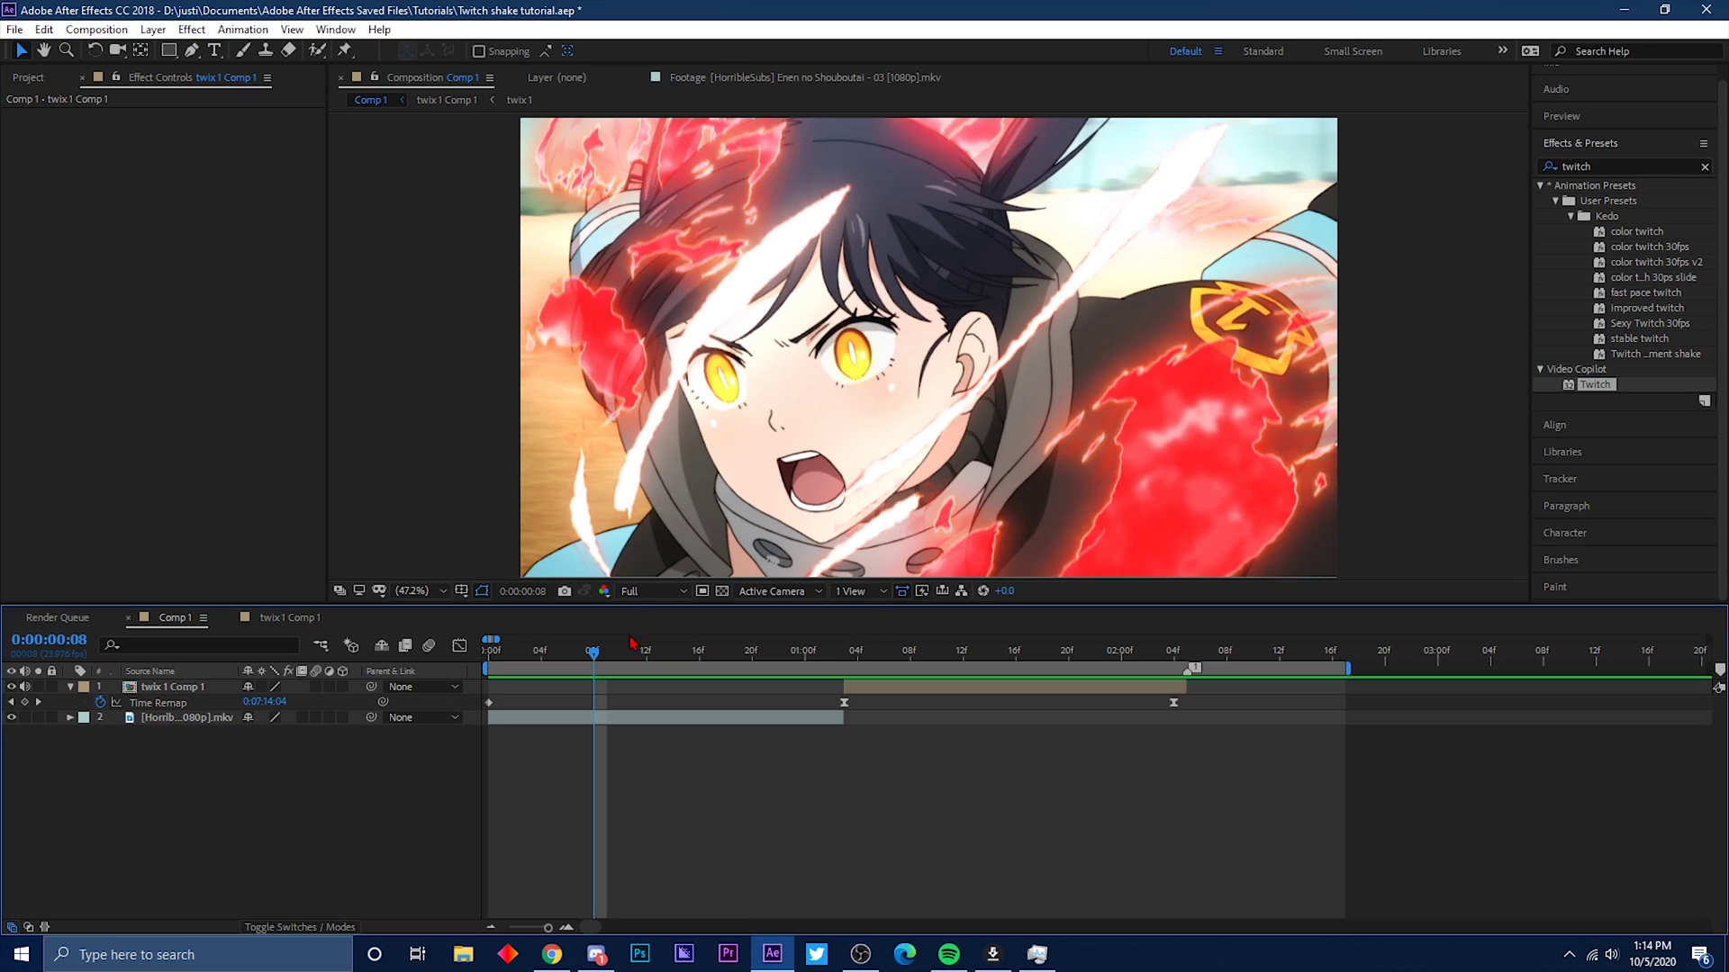
Move the playhead to 0:00:01:03, where the second clip starts, and select twix 1 Comp 1.
left_click_drag(635, 650, 843, 656)
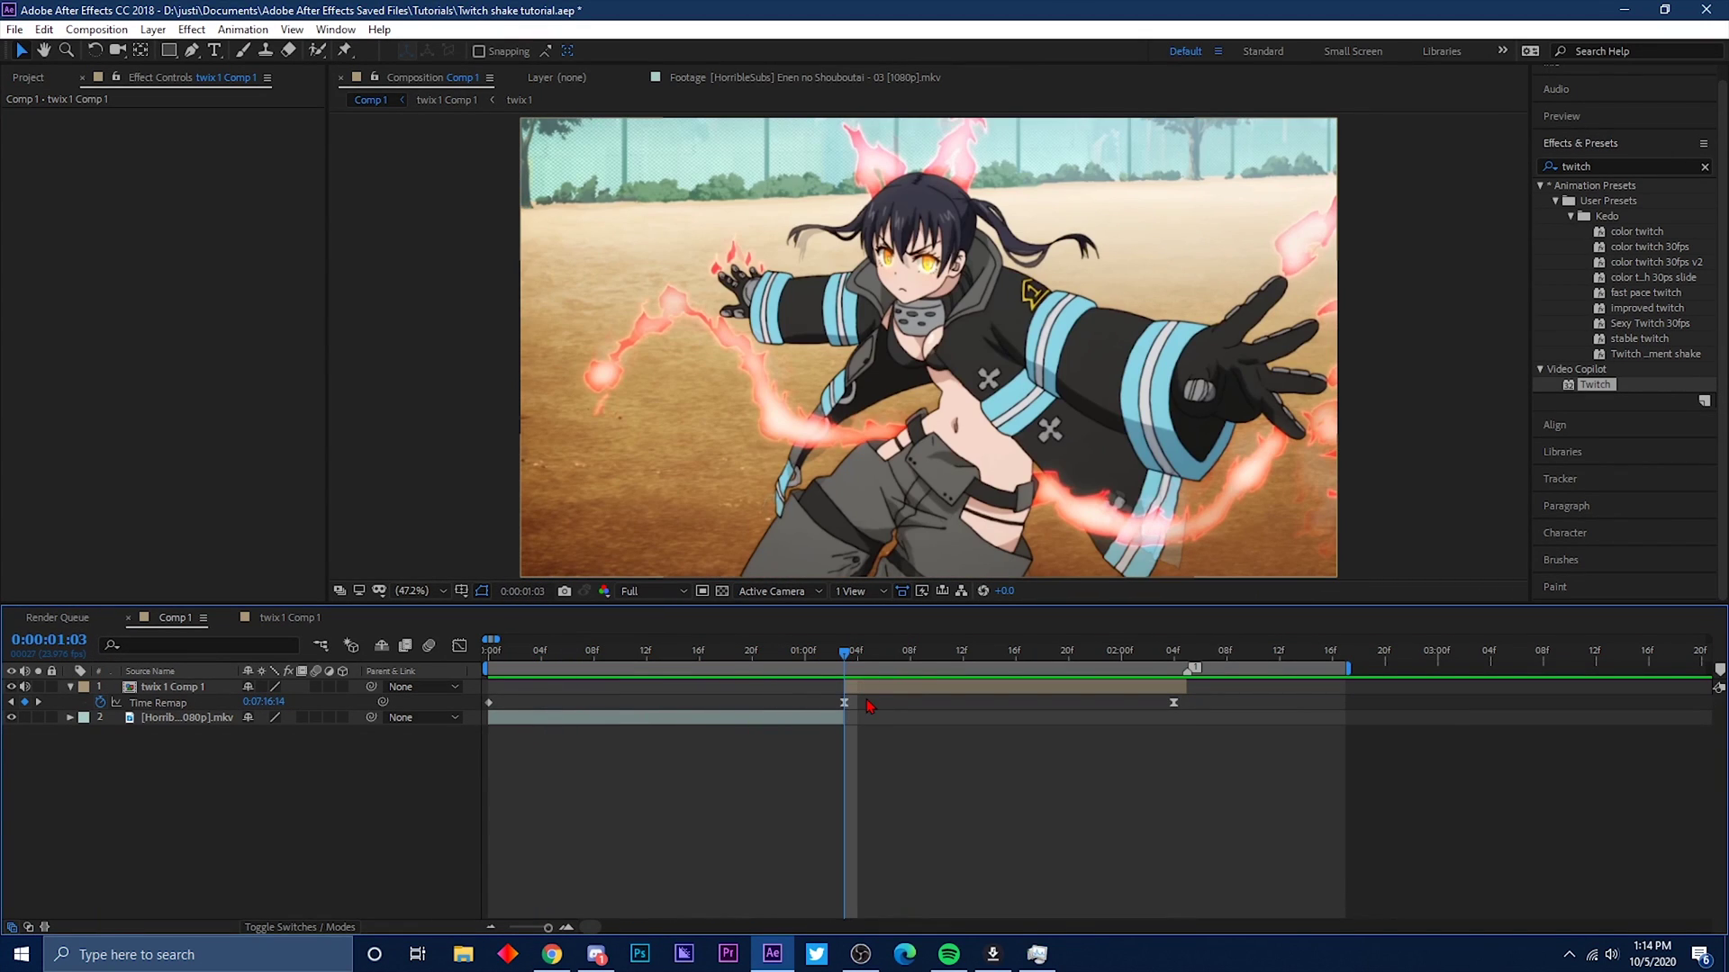
left_click(863, 693)
mouse_move(846, 657)
left_mouse_down()
mouse_move(659, 653)
mouse_move(846, 662)
left_mouse_up()
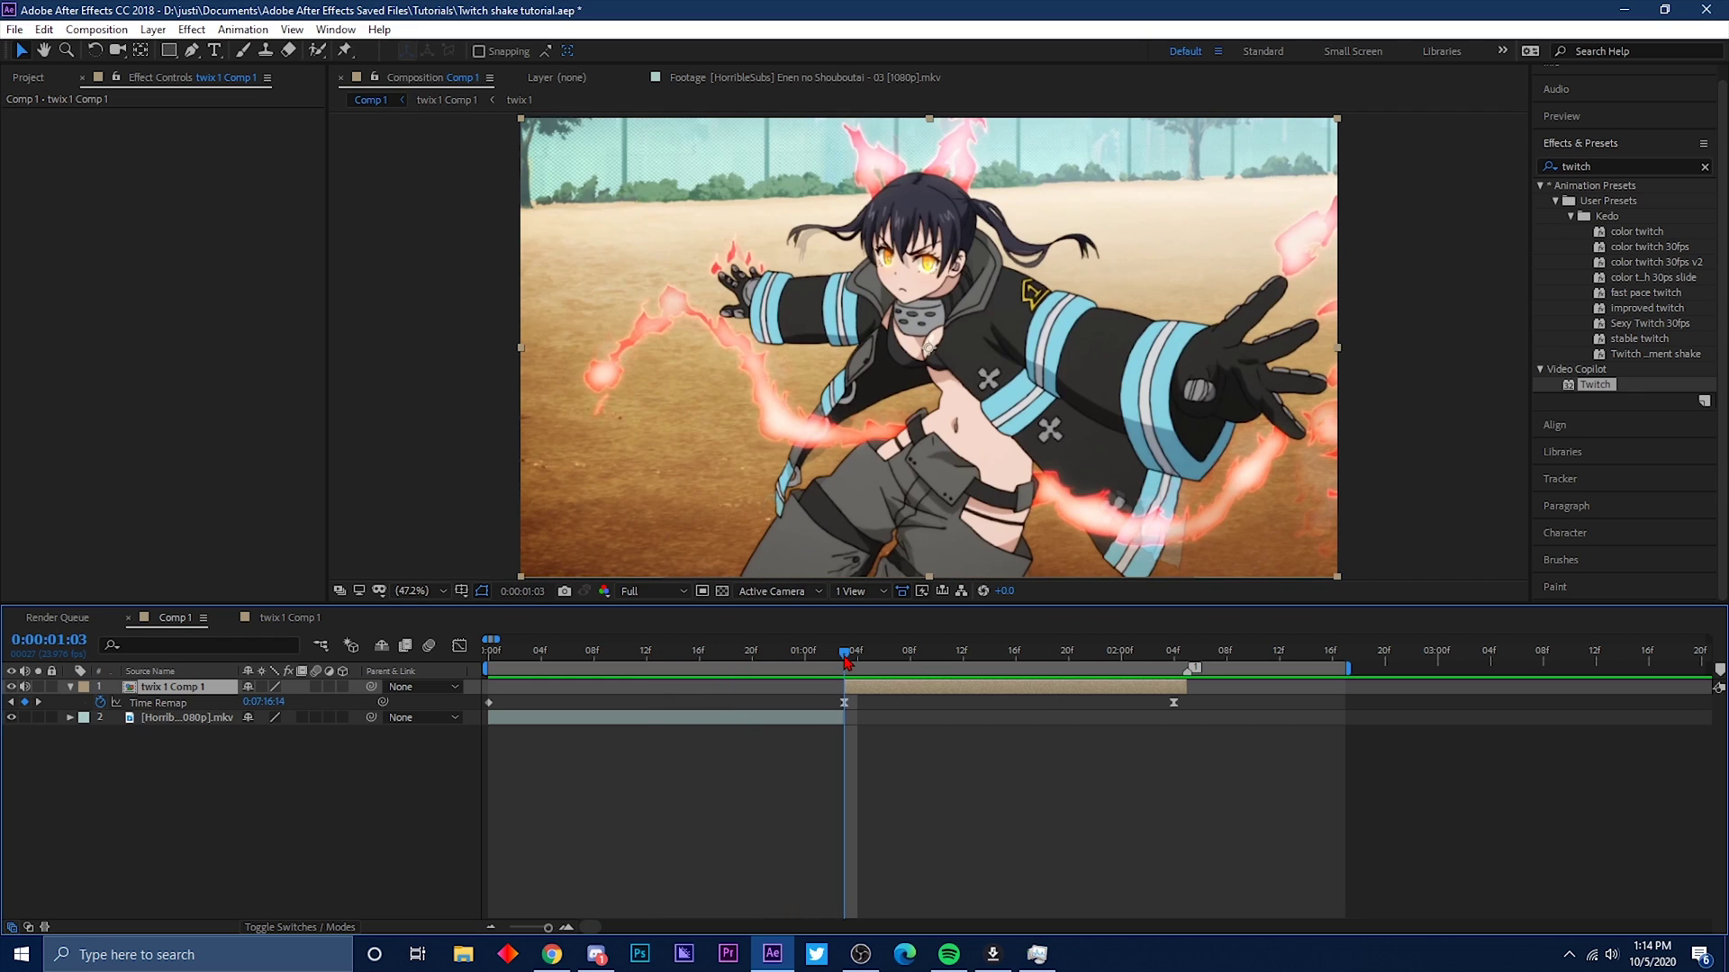
Add Adjustment Layer 4 above twix 1 Comp 1 from Layer > New > Adjustment Layer.
key("ctrl+alt+y")
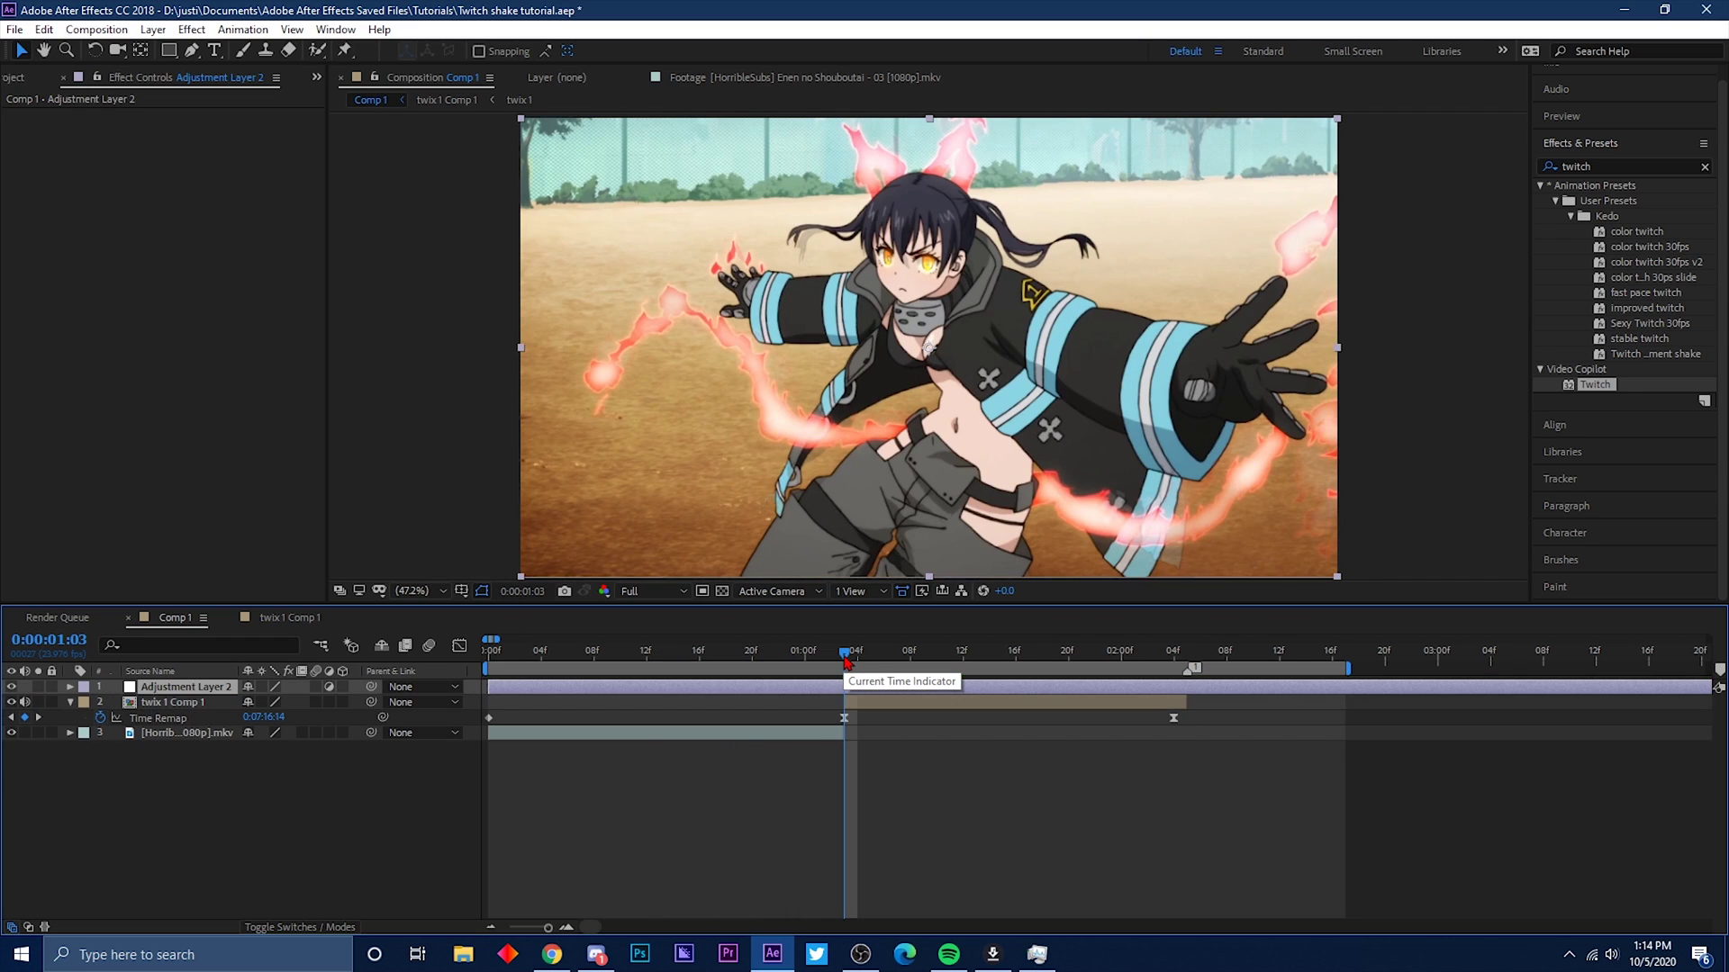
left_click(849, 701)
left_click(842, 689)
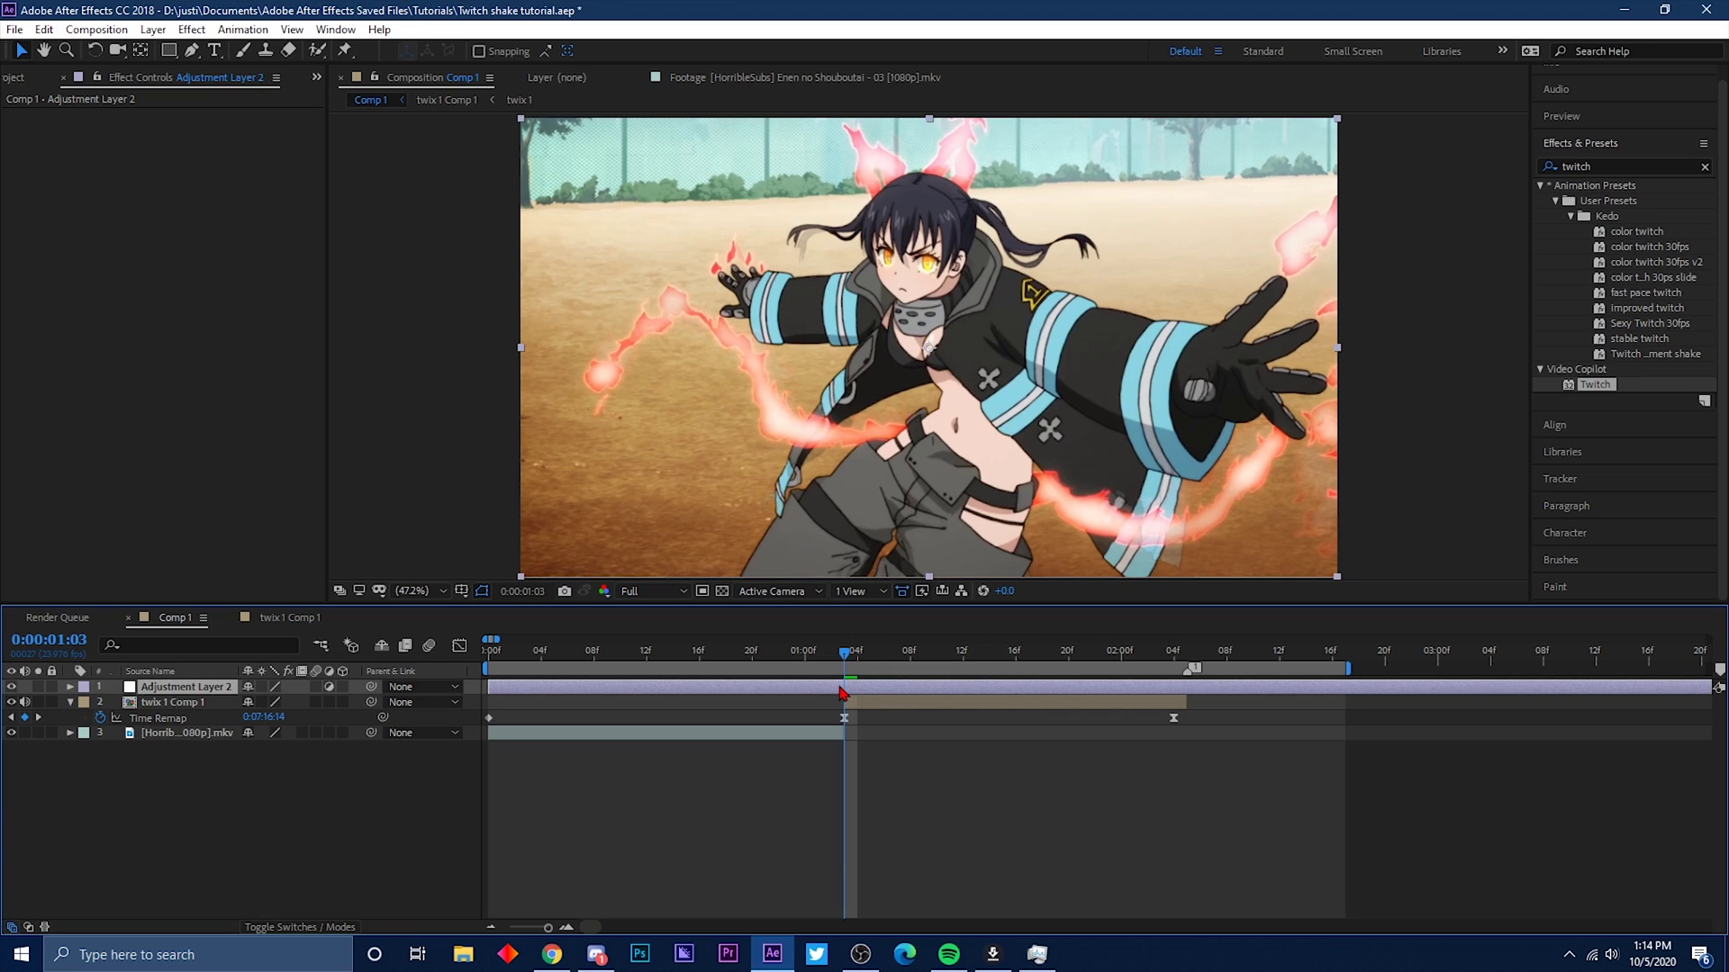
key("ctrl+z")
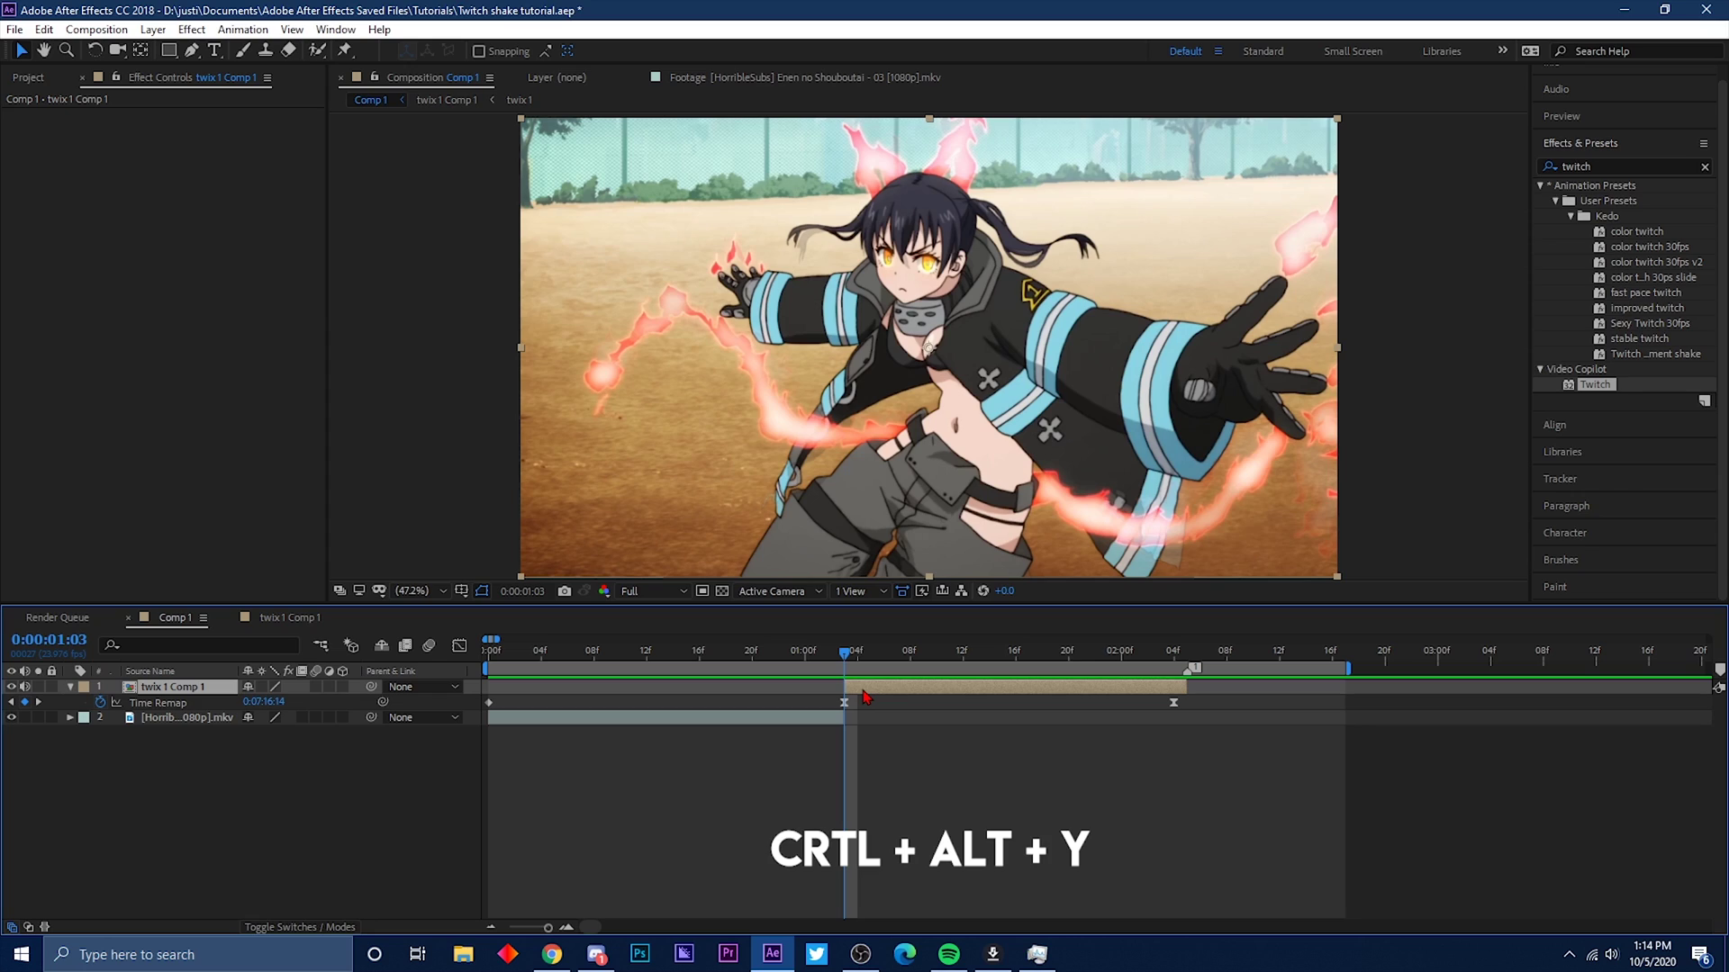
key("ctrl+alt+y")
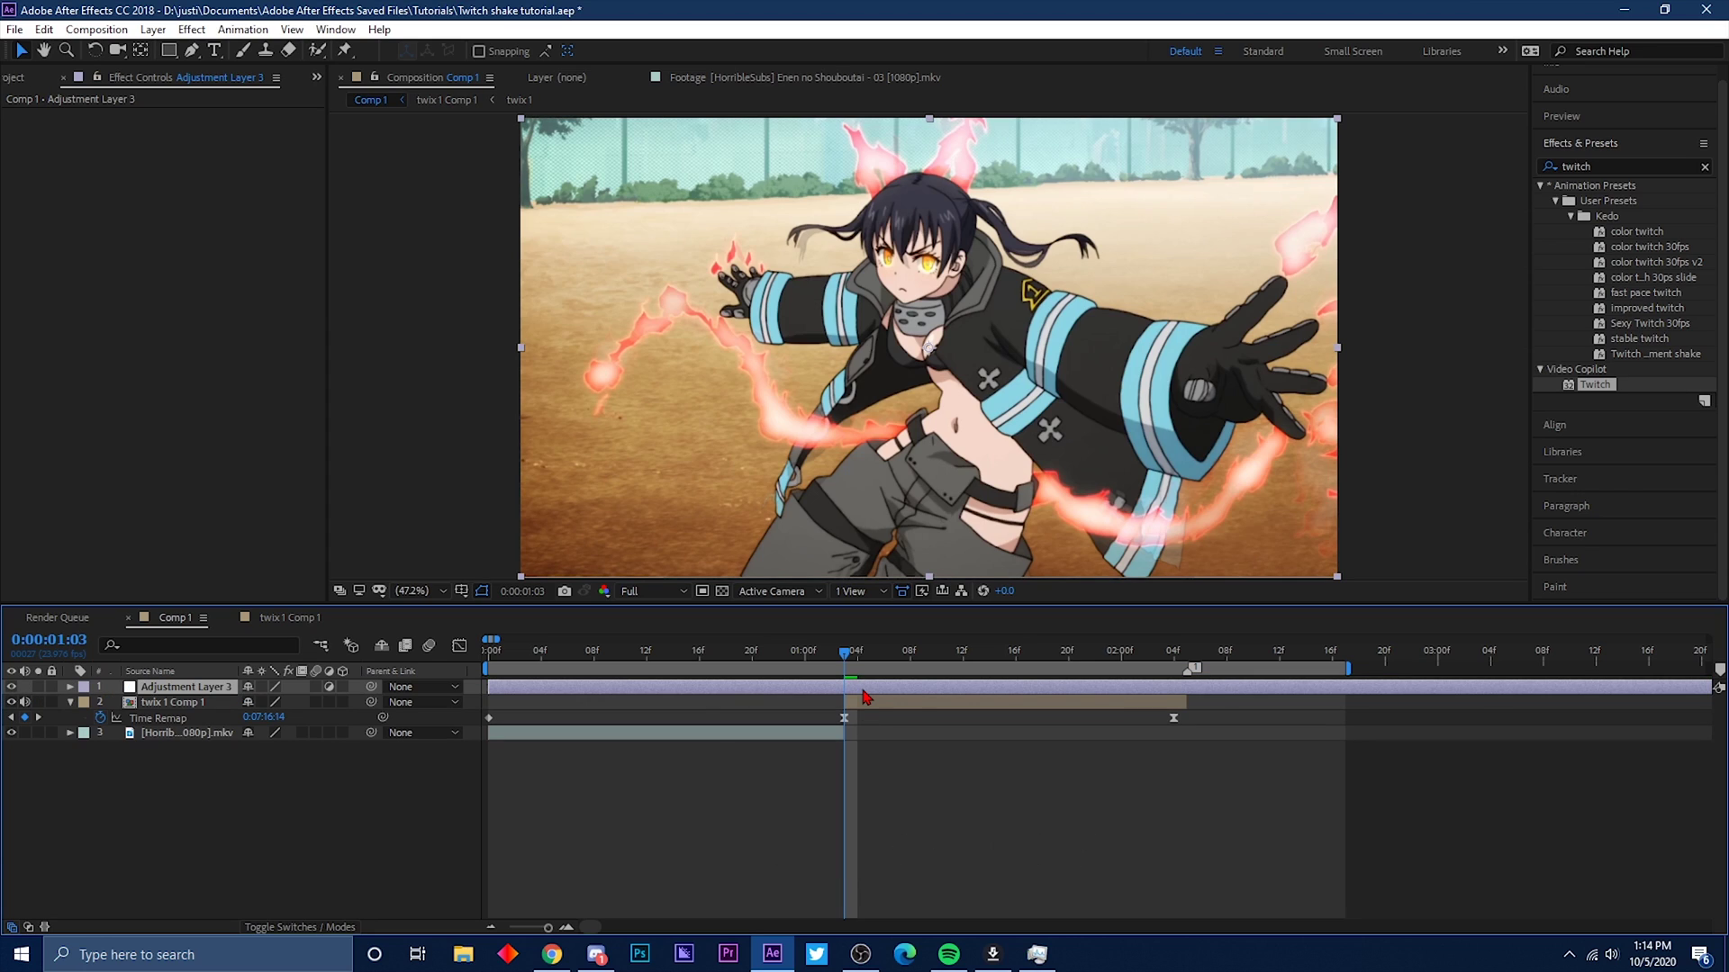
key("ctrl+z")
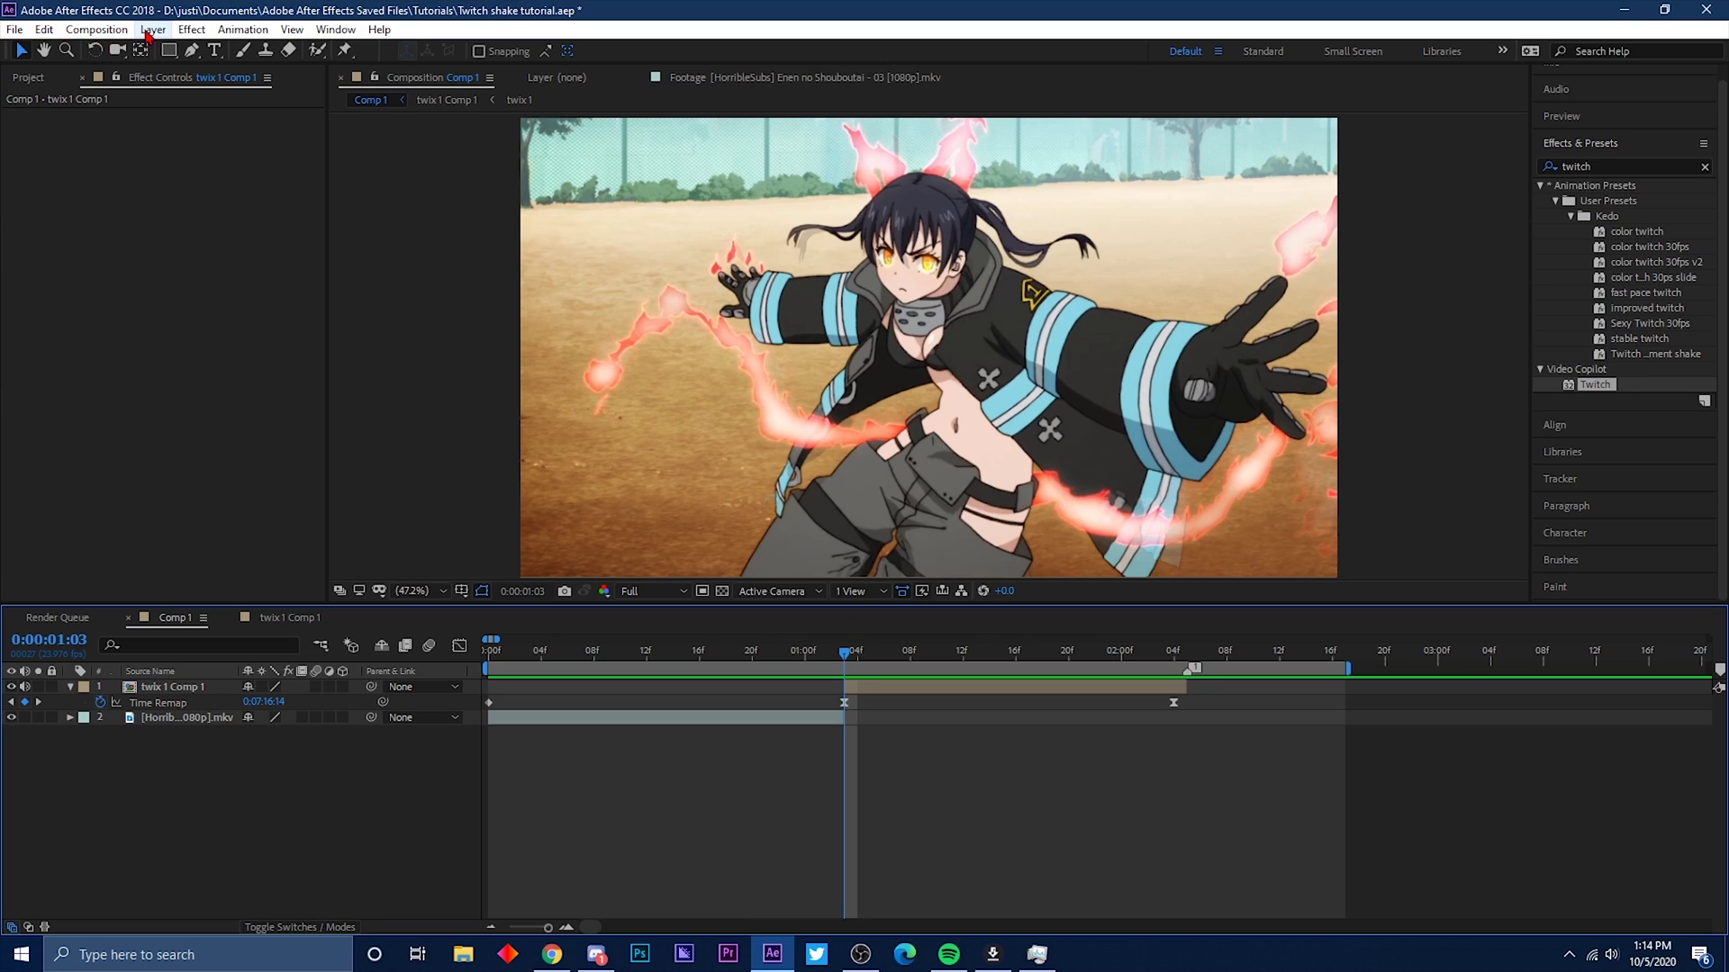
left_click(150, 29)
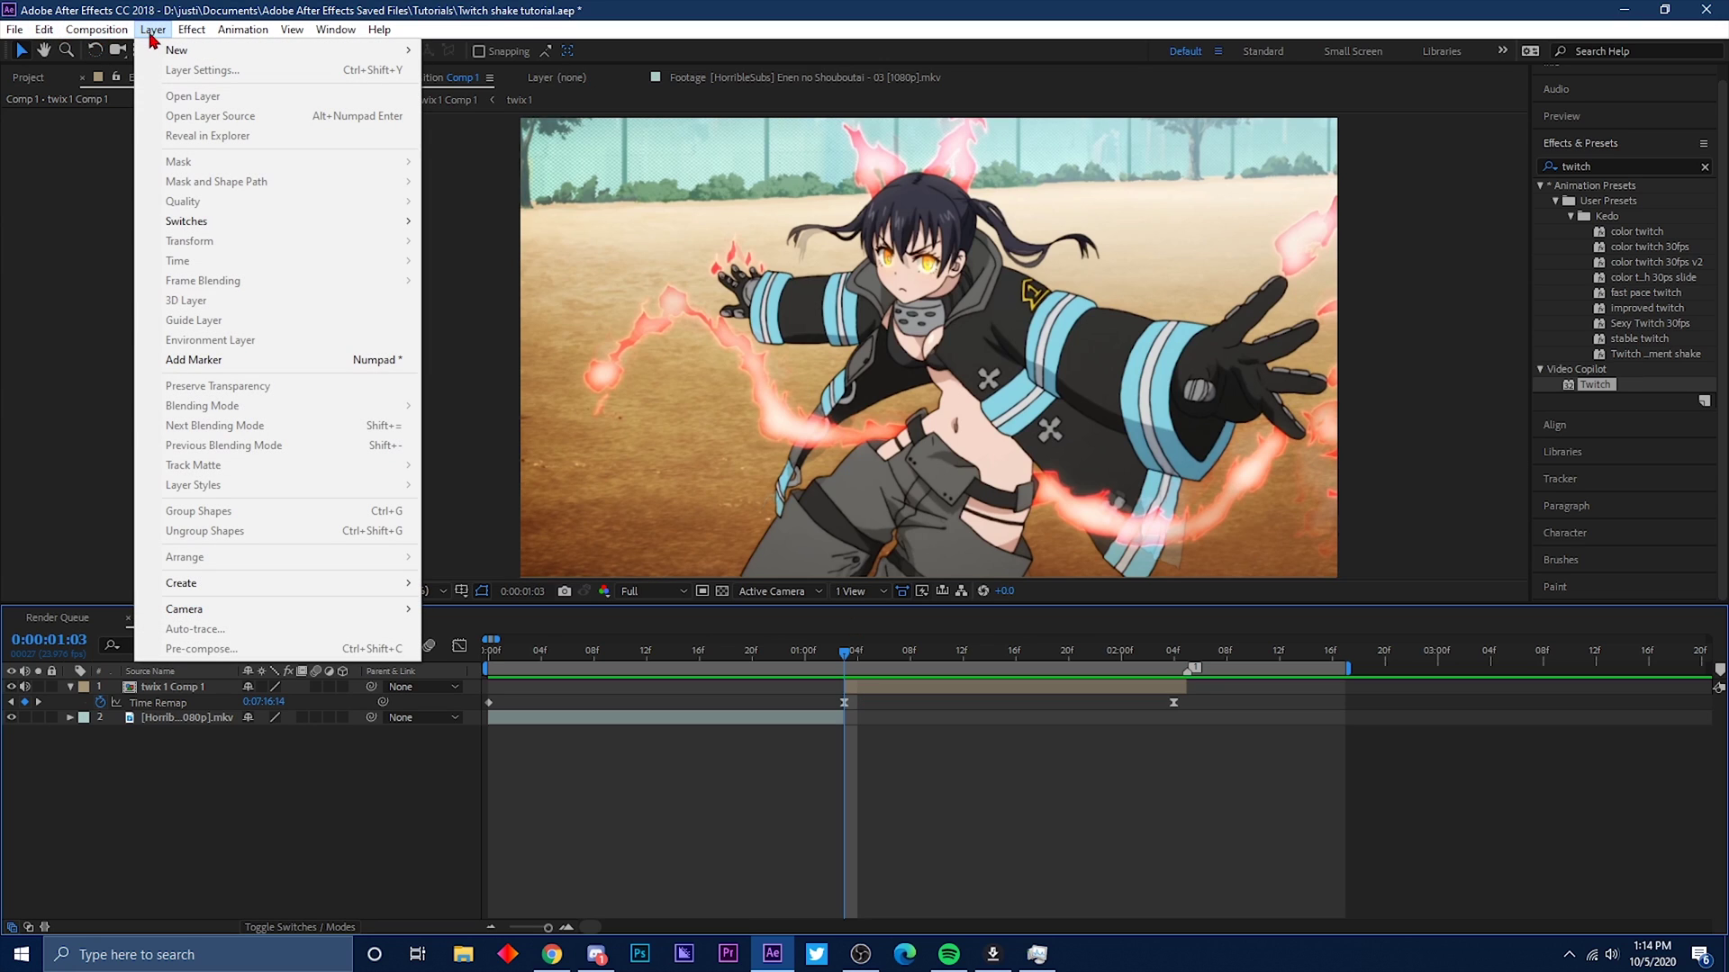
mouse_move(165, 51)
left_click(479, 171)
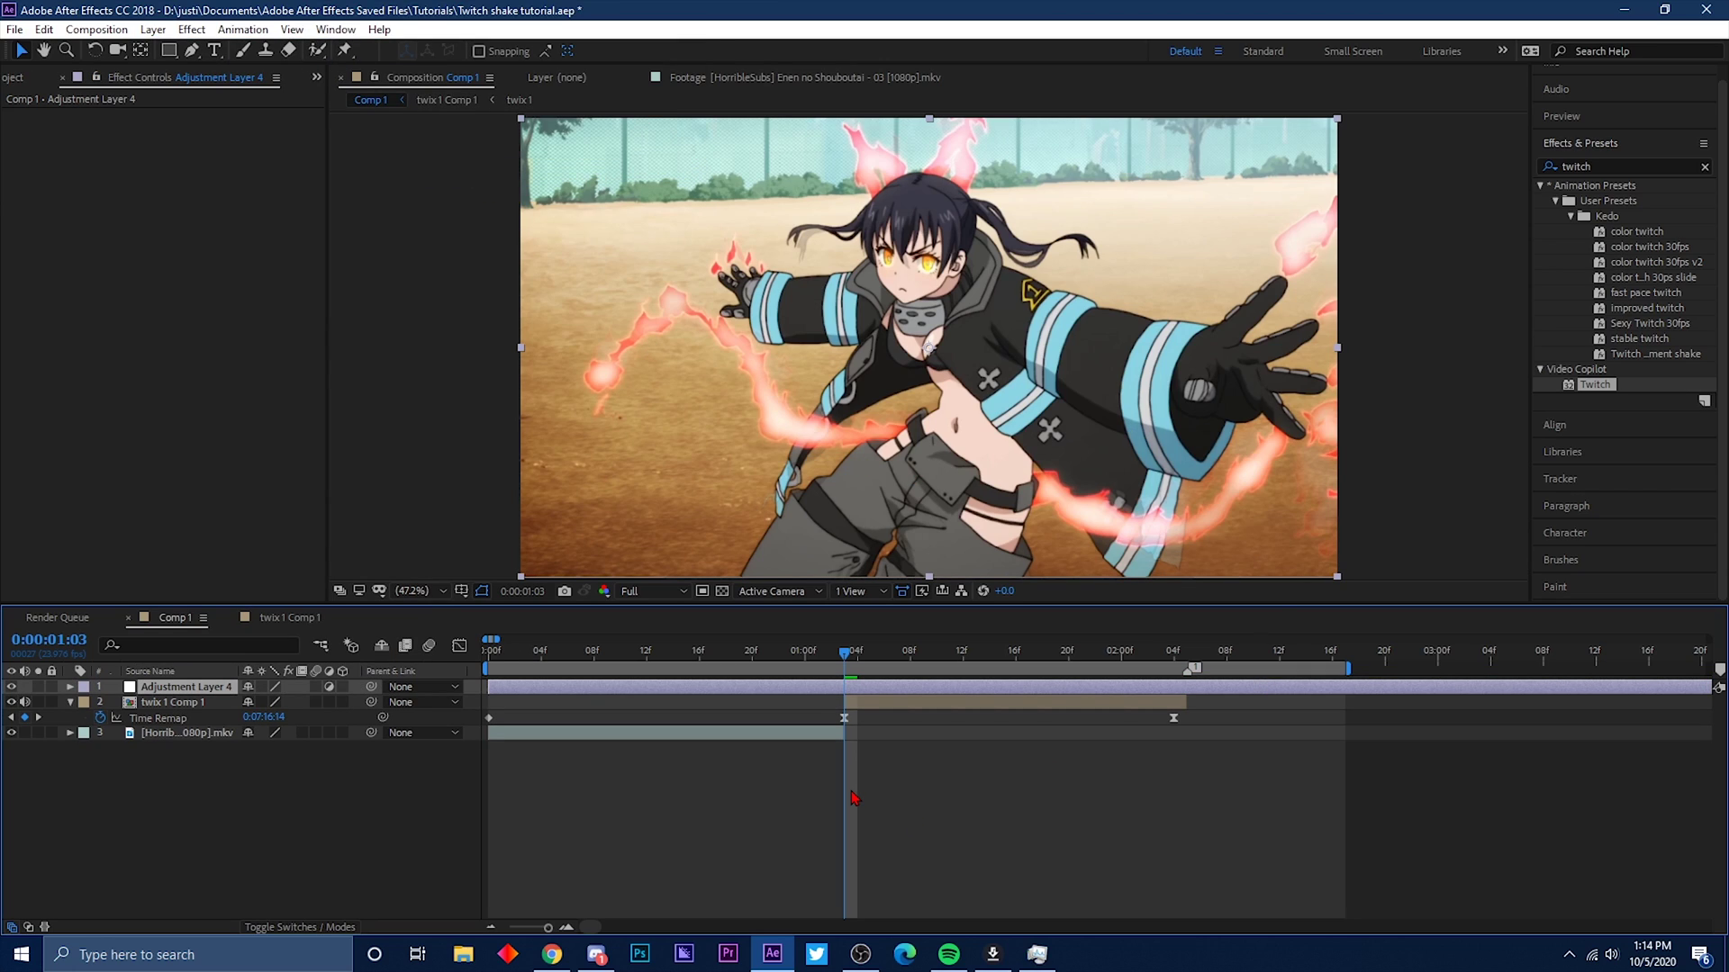
Trim the adjustment layer's in-point to 0:00:01:03 and check the frames around the cut.
left_click_drag(488, 687, 856, 695)
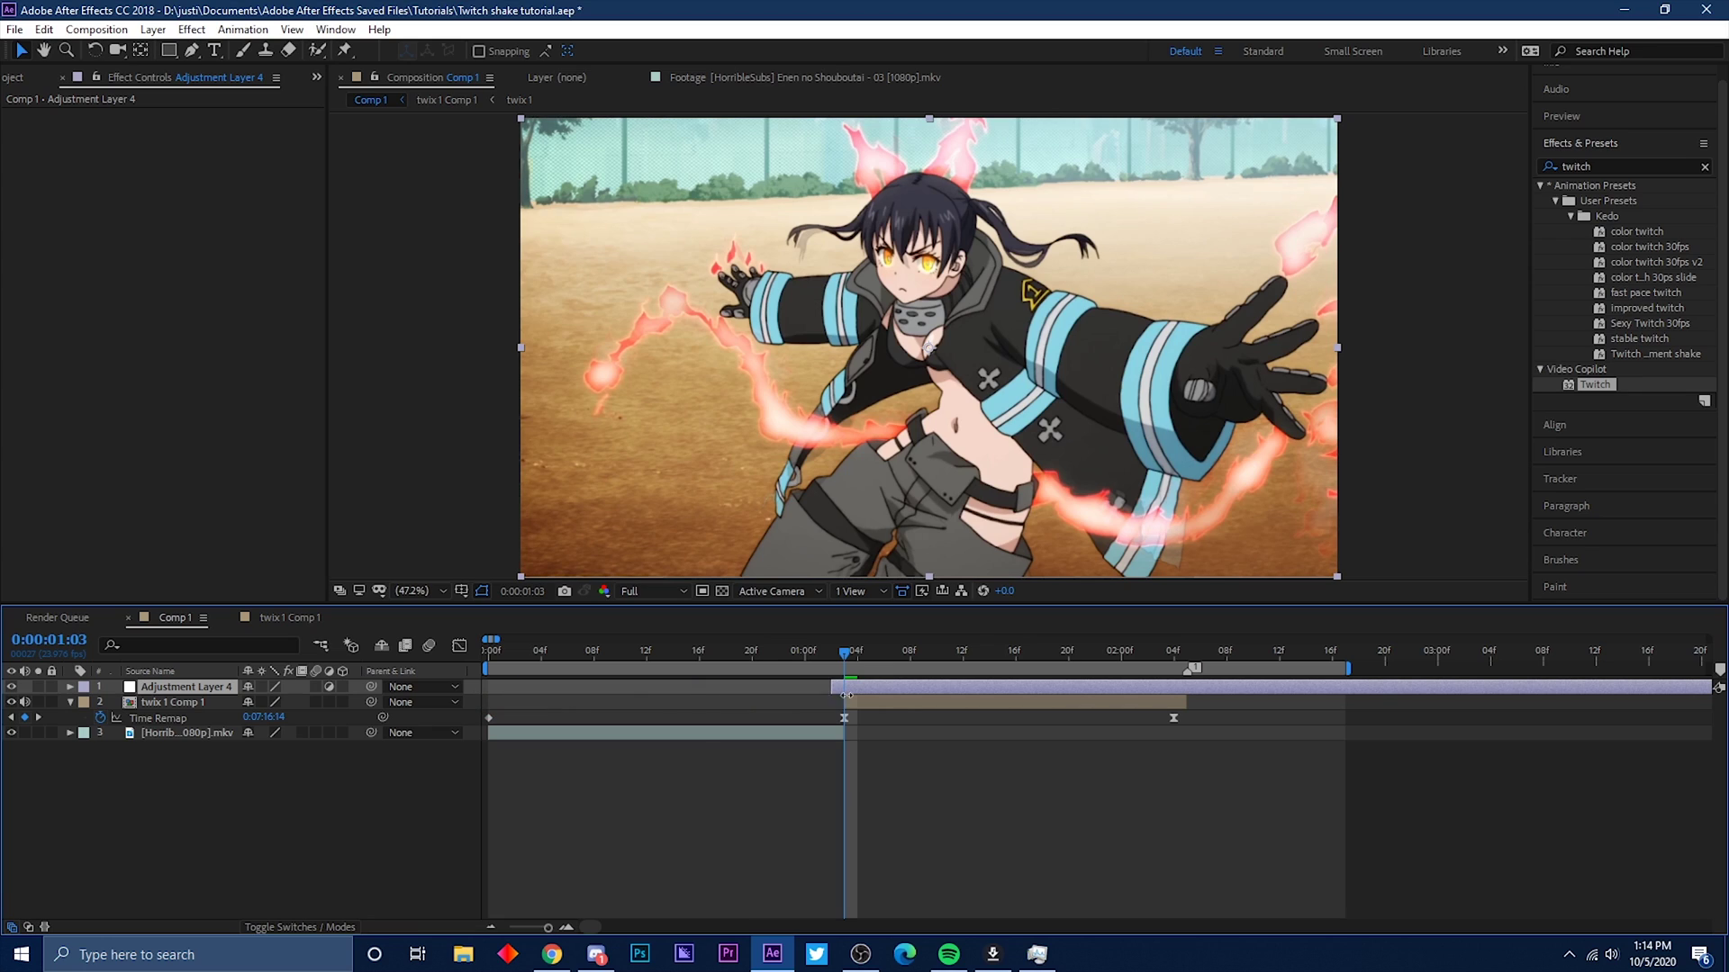
key("ctrl+z")
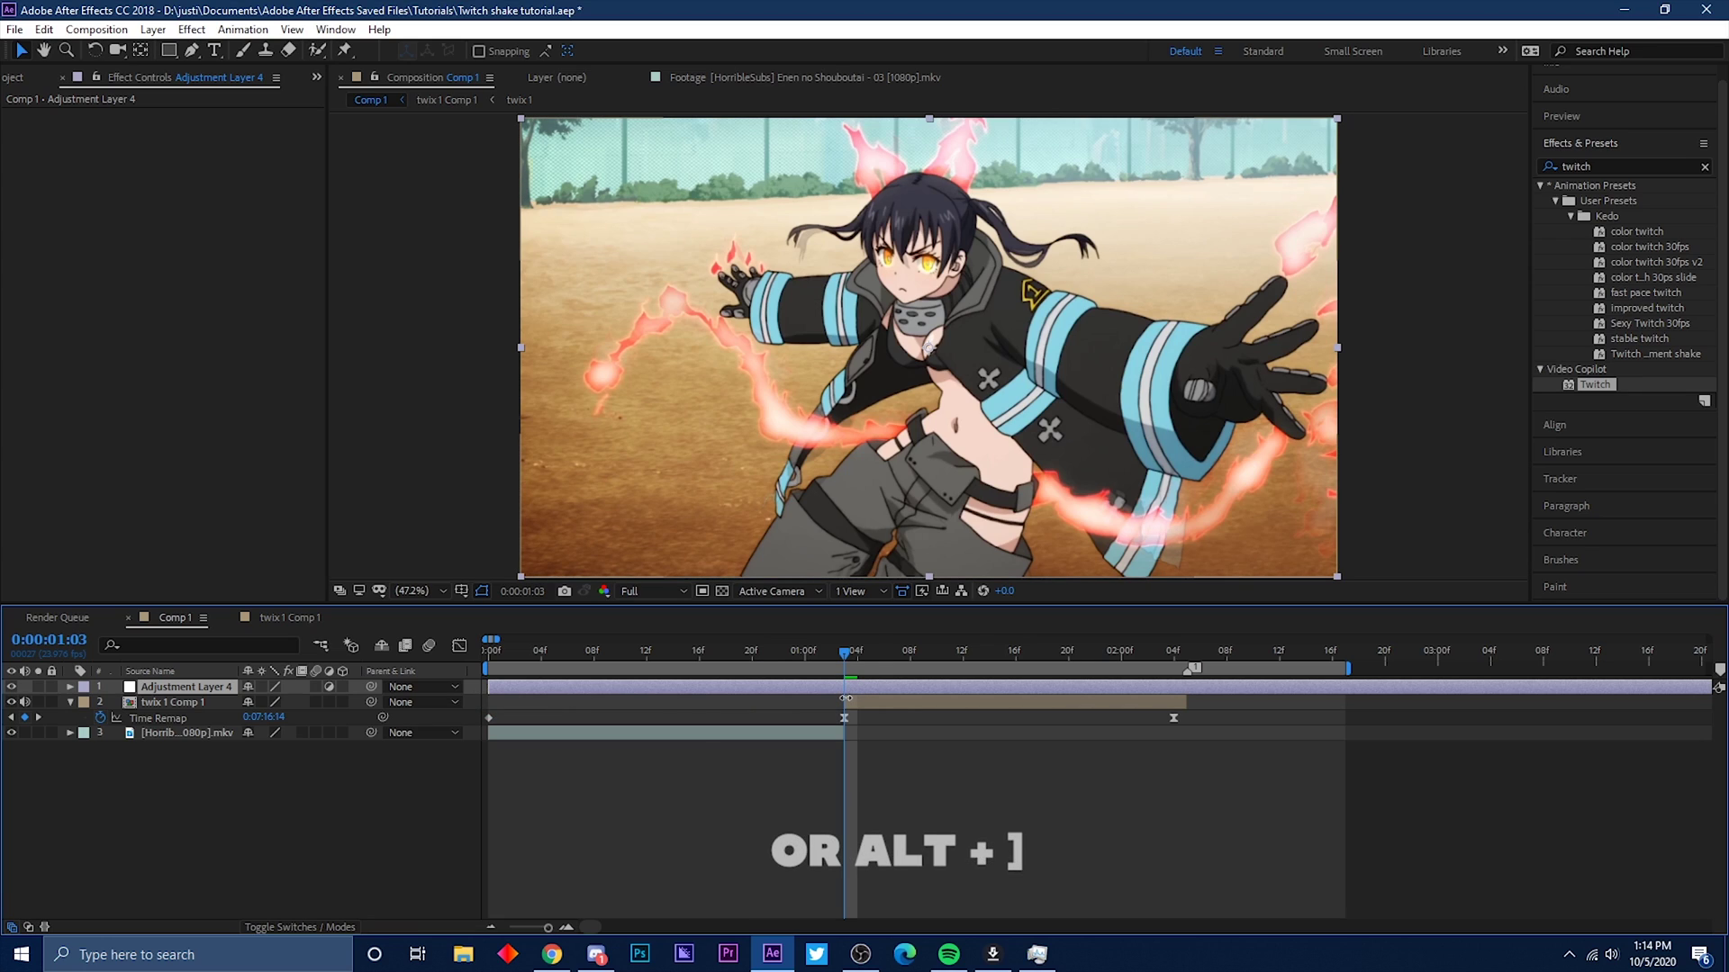
key("alt+bracketleft")
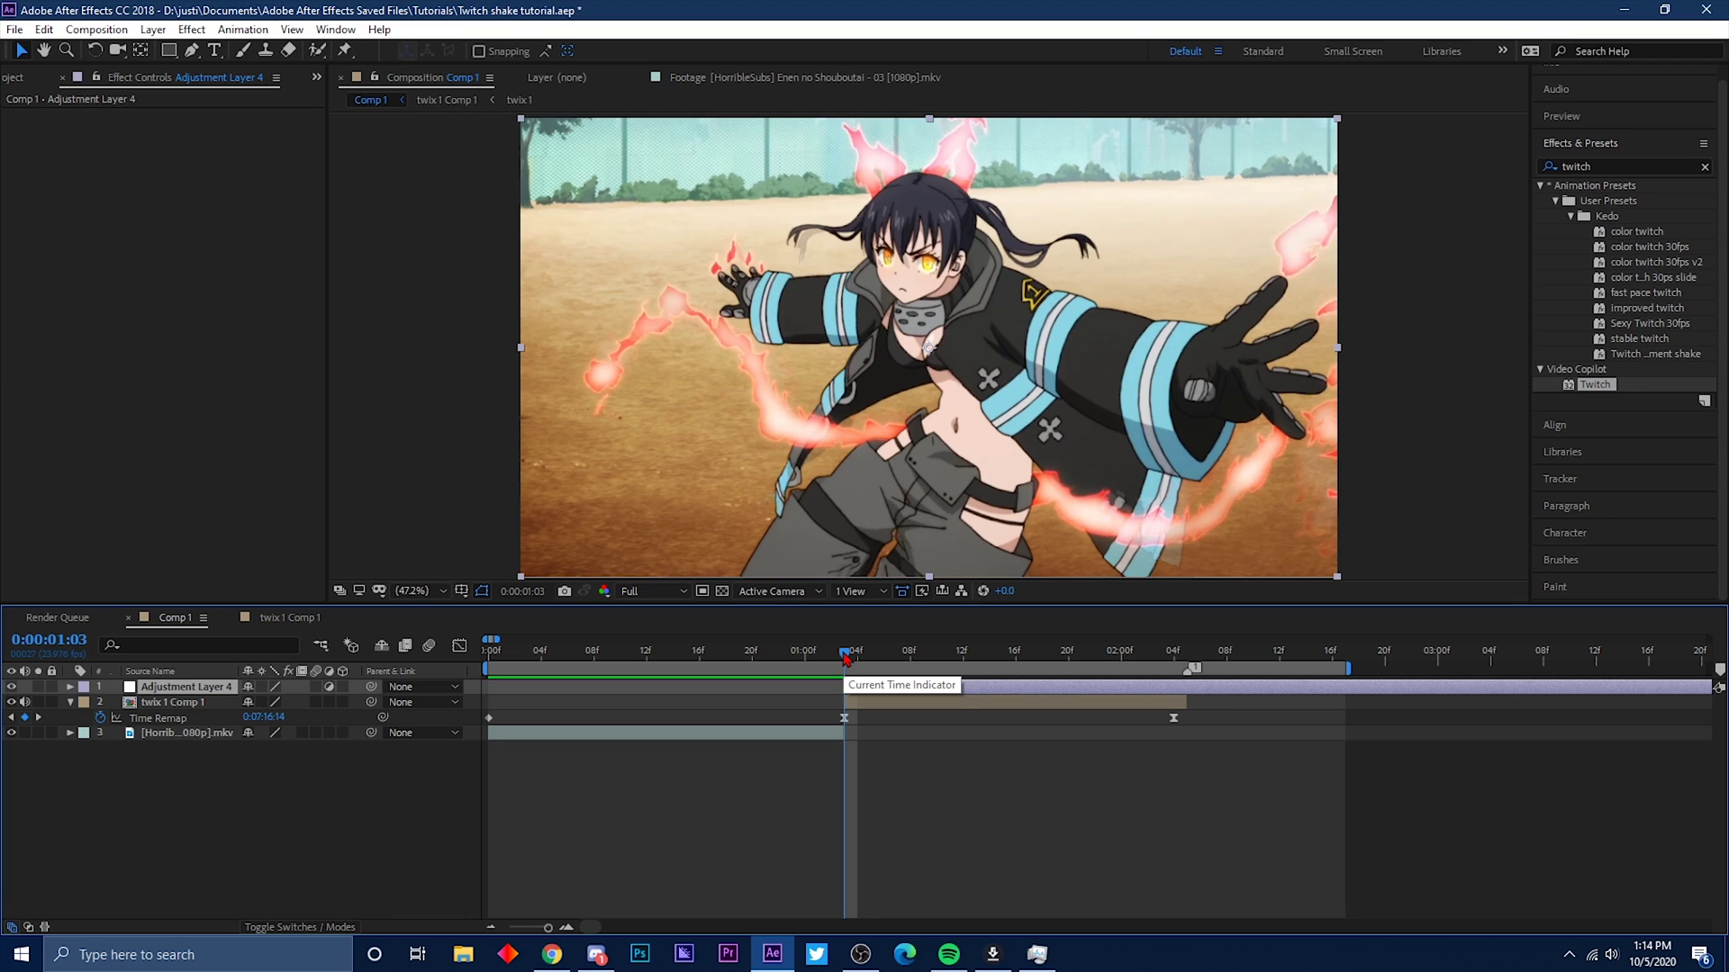
key("Page_Up")
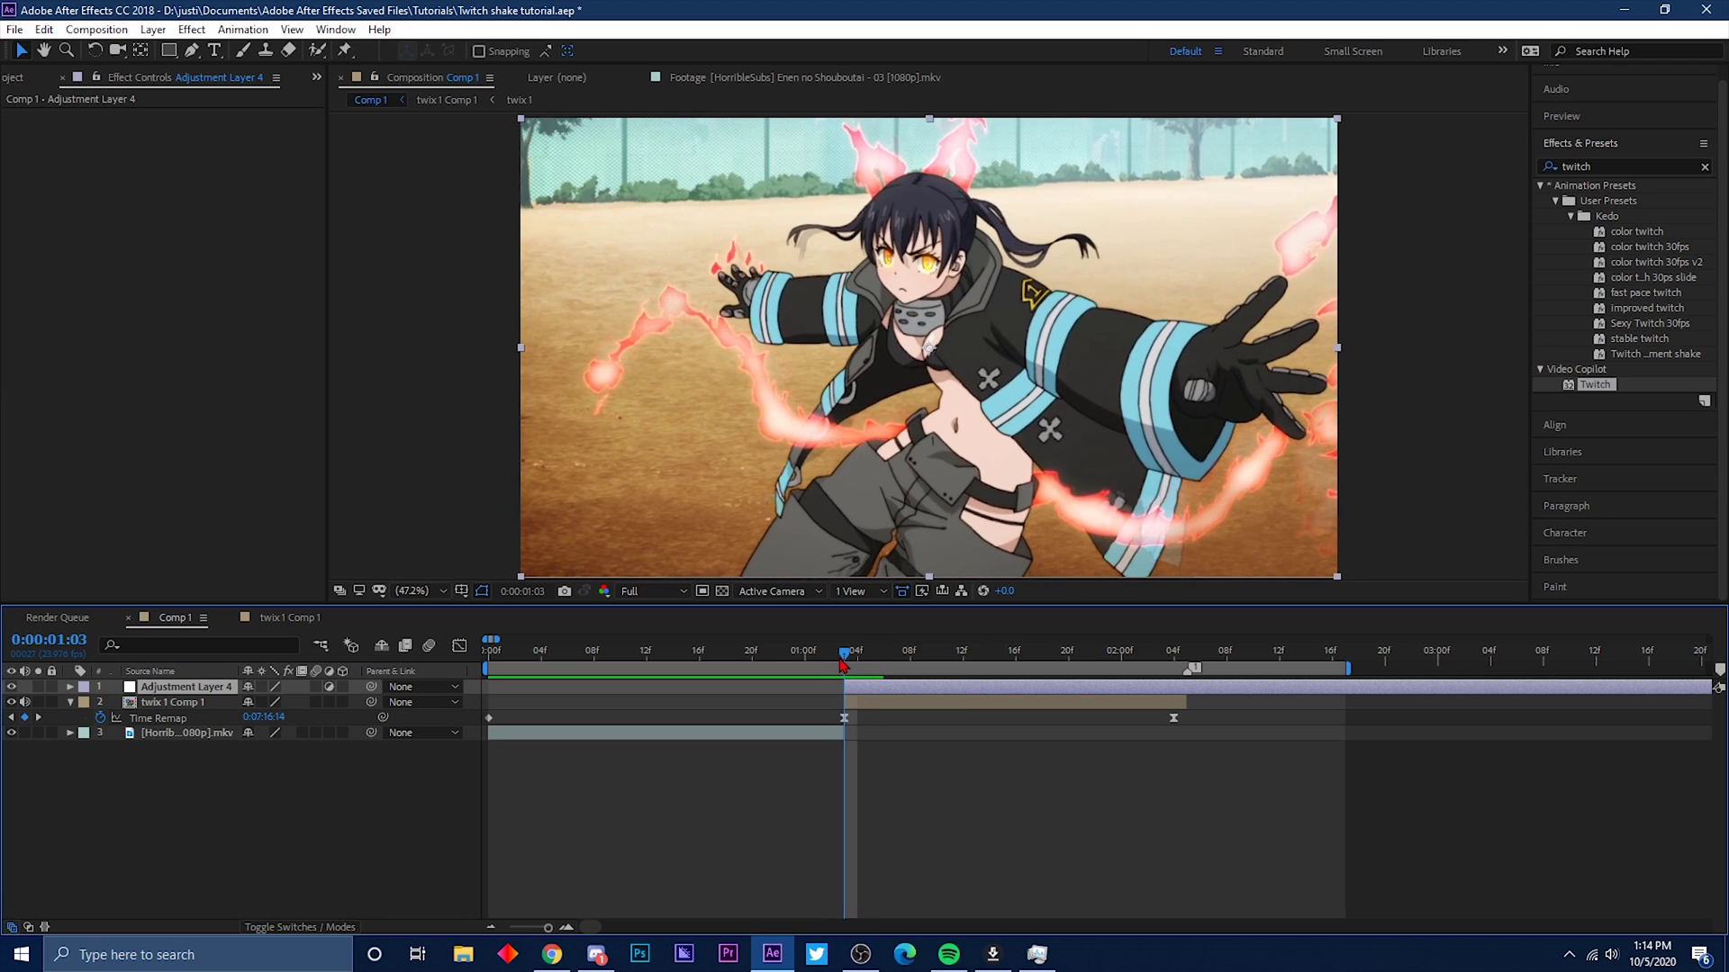
key("Page_Down")
key("Page_Down")
key("Page_Up")
key("Page_Down")
key("Page_Up")
key("Page_Down")
key("Page_Up")
Trim the adjustment layer's out-point at 0:00:01:05, then return to the cut at 1:03.
mouse_move(847, 668)
left_mouse_down()
mouse_move(882, 670)
mouse_move(846, 669)
left_mouse_up()
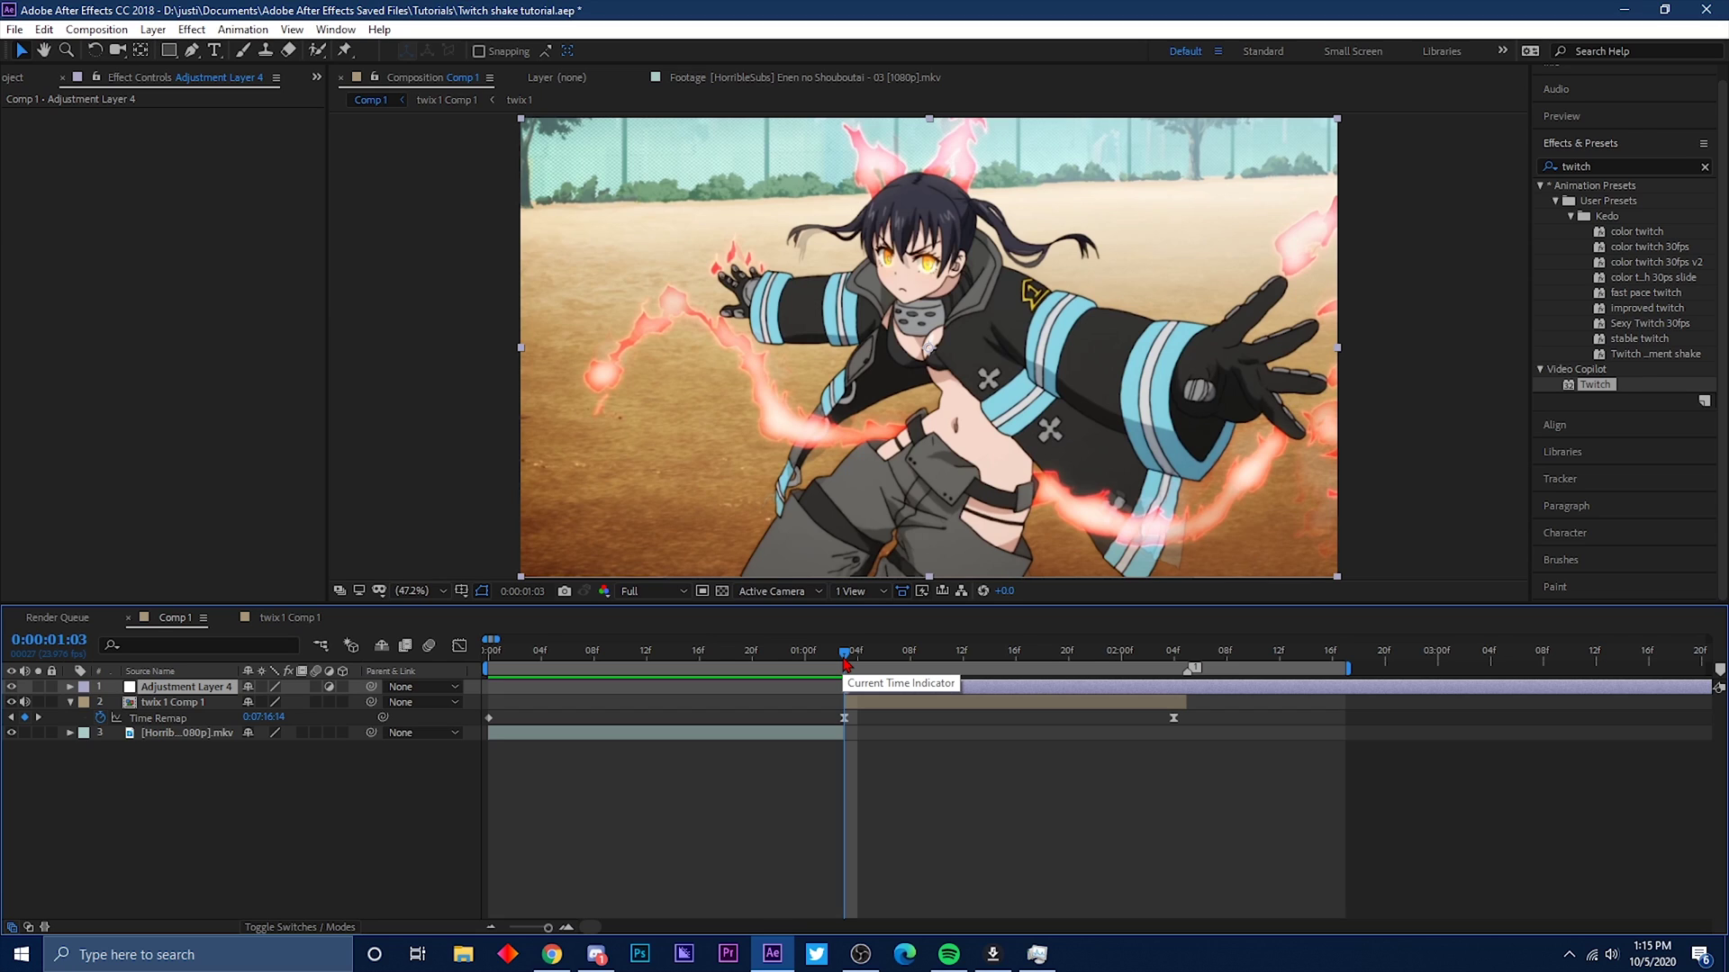
key("space")
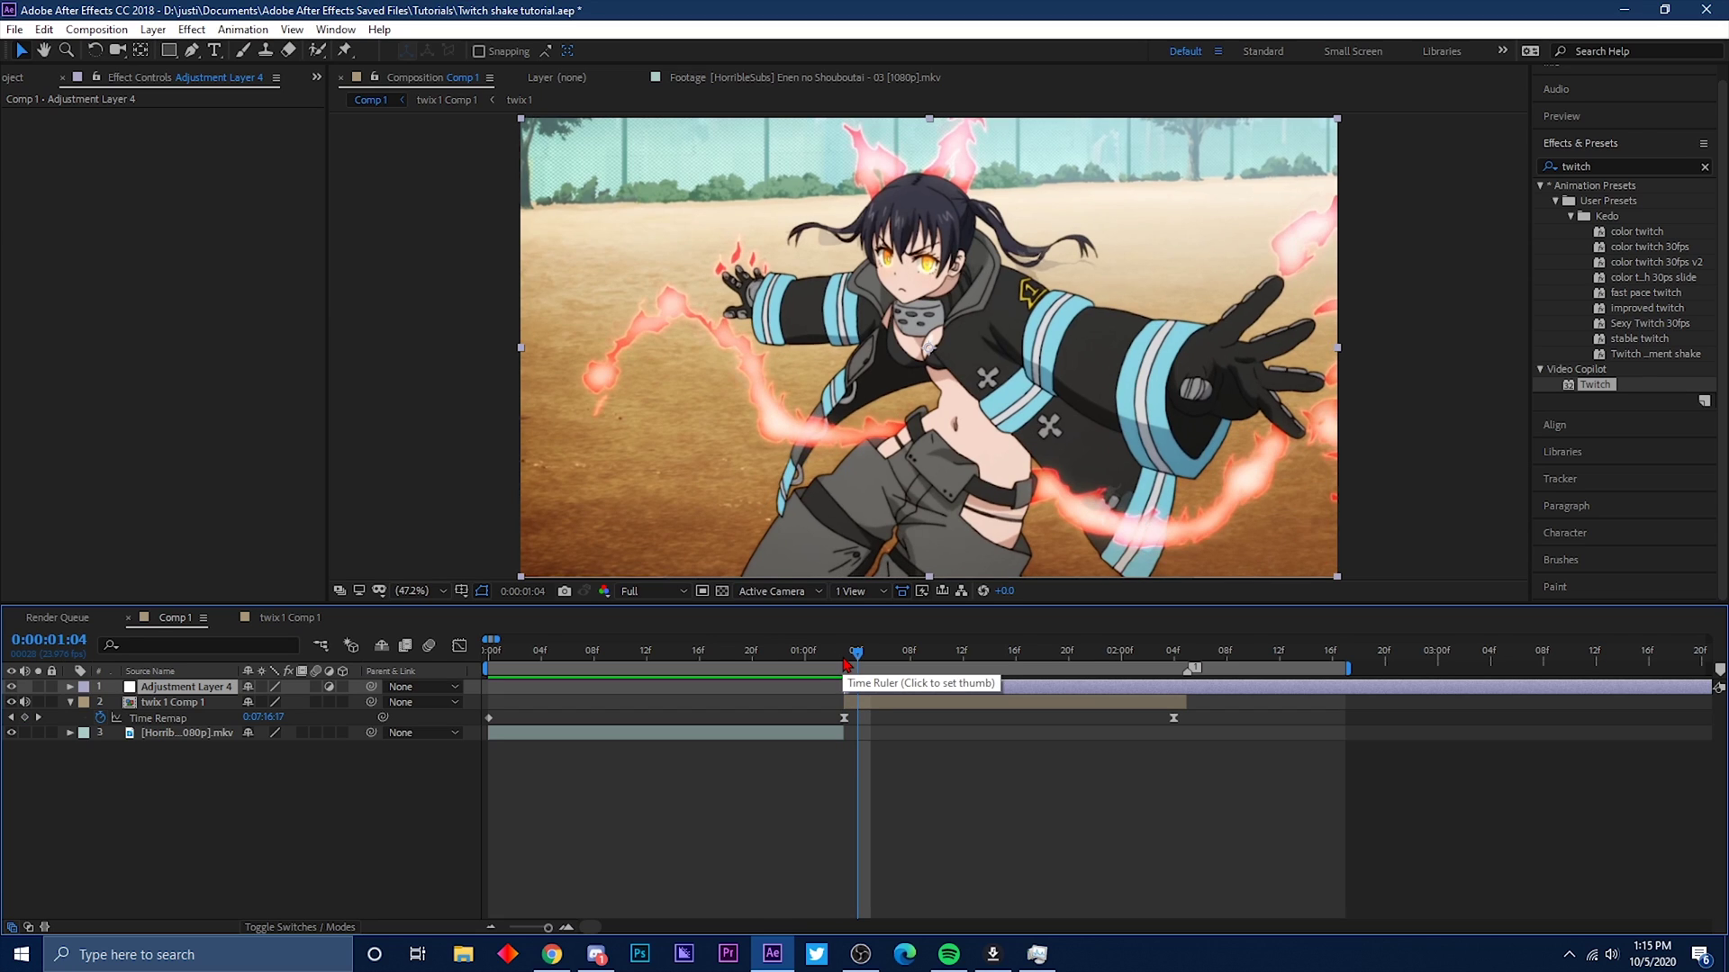
key("alt+bracketright")
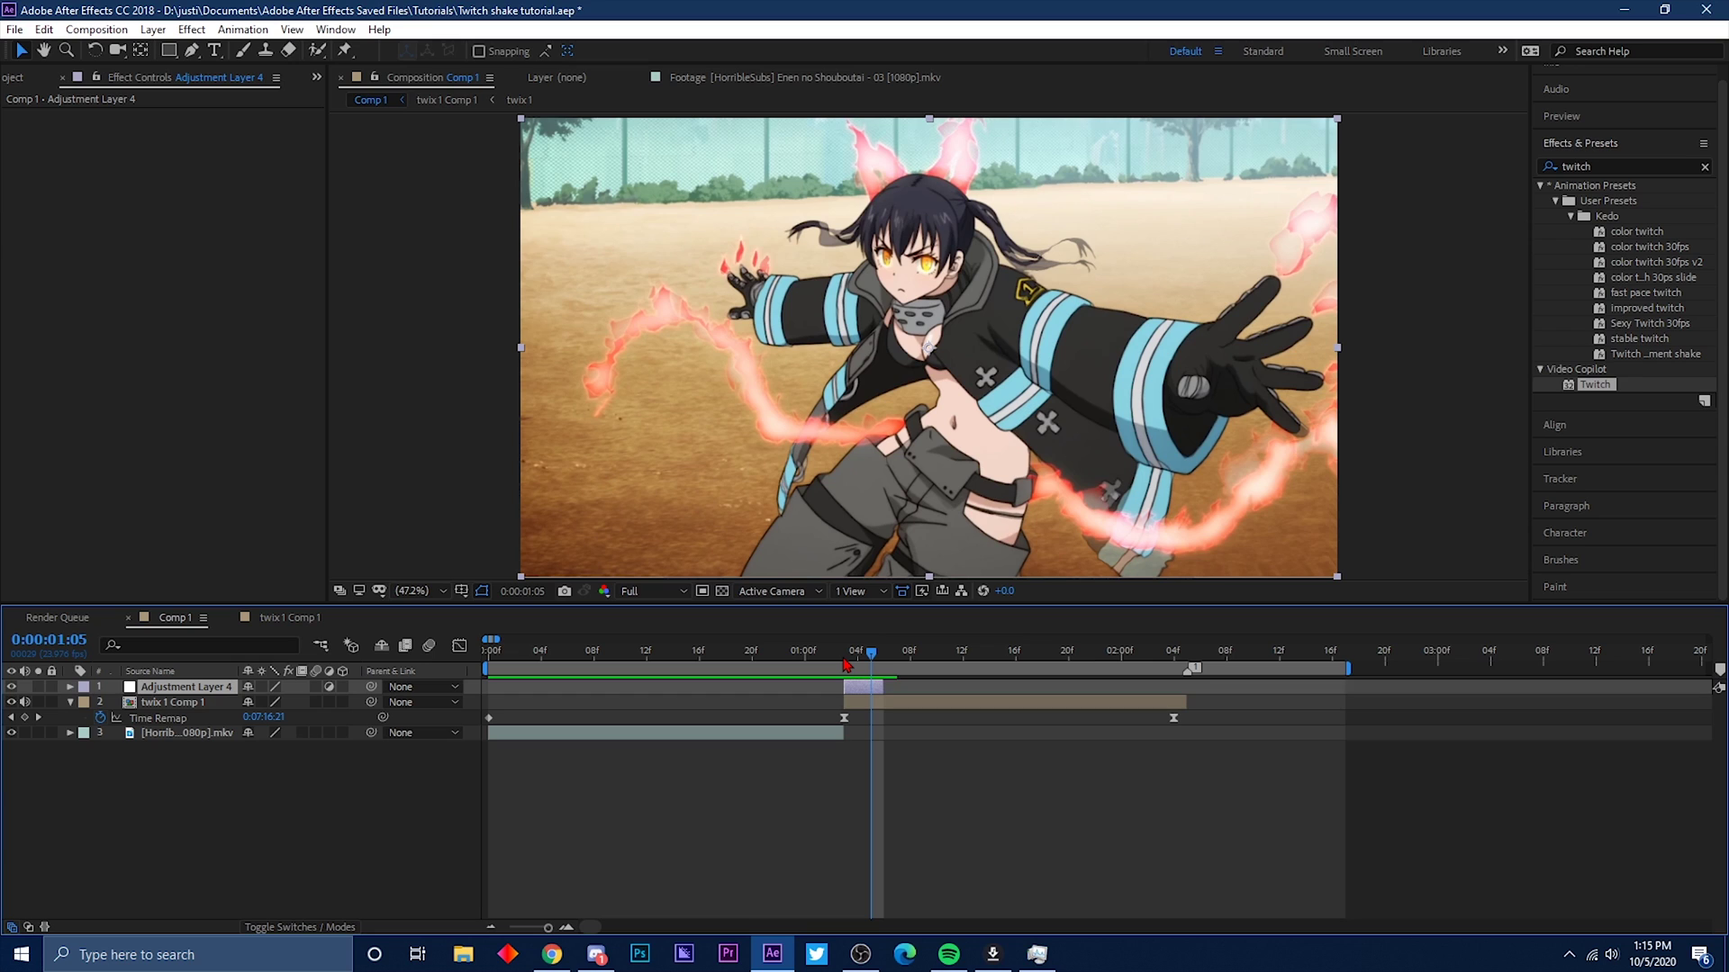
left_click(883, 660)
left_click(871, 657)
key("j")
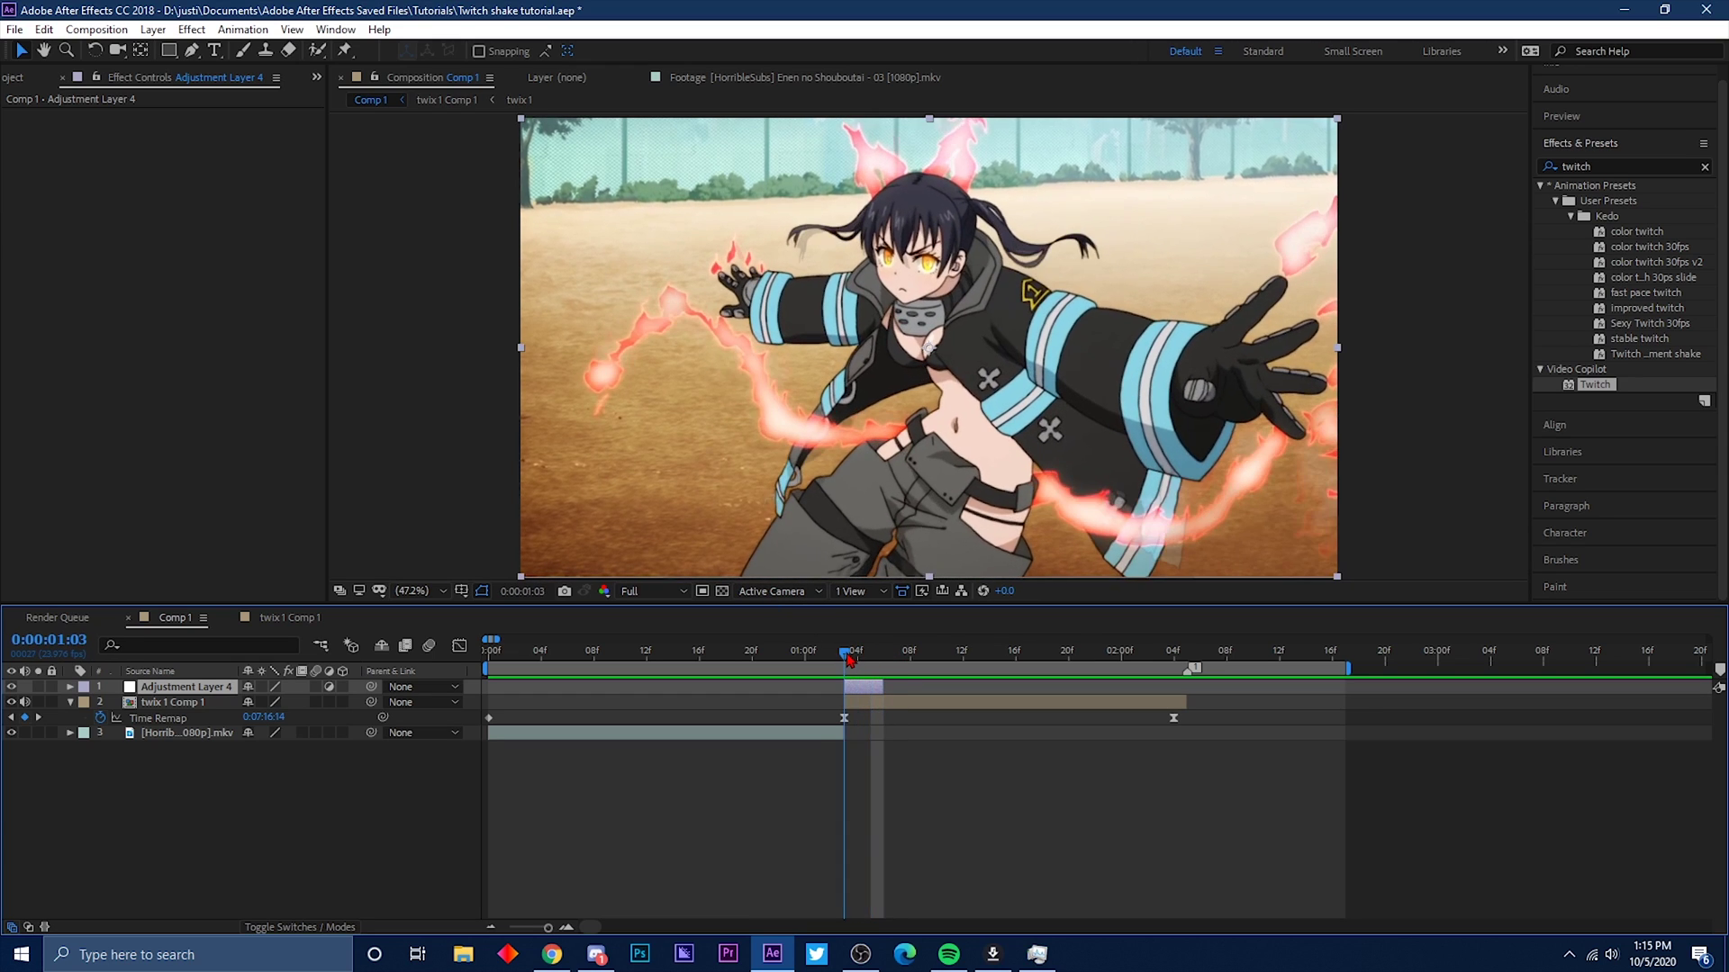
Apply Video Copilot Twitch to Adjustment Layer 4 and expand its Enable group.
double_click(1609, 385)
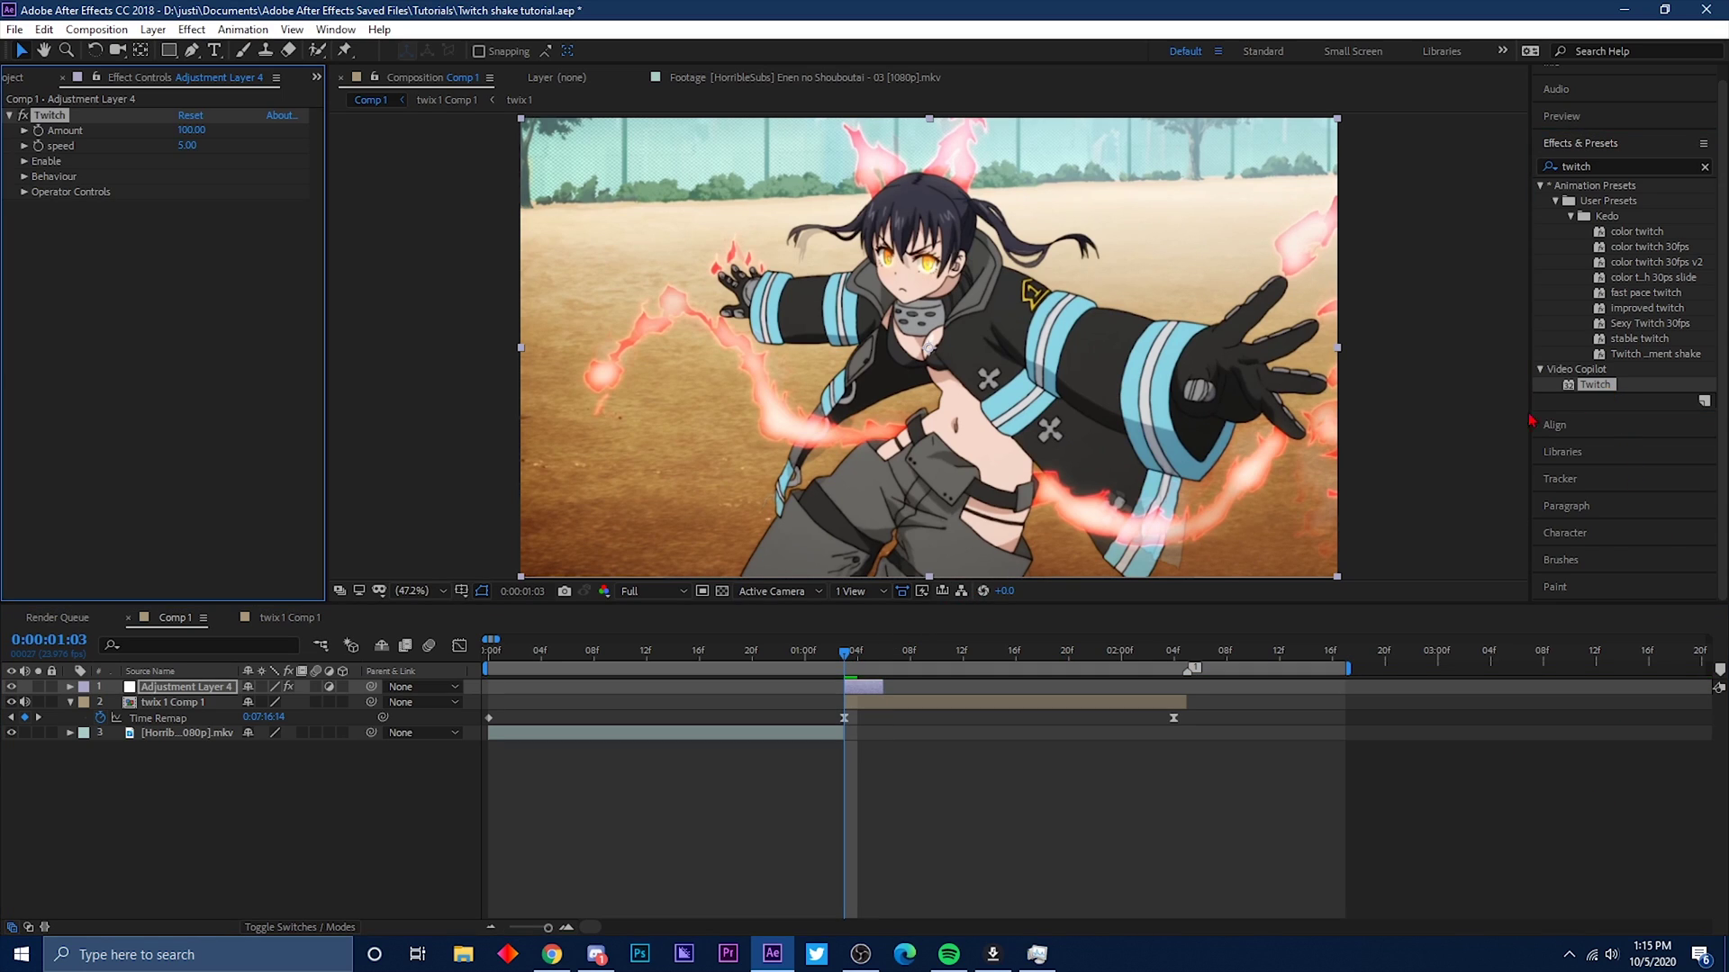
left_click(24, 176)
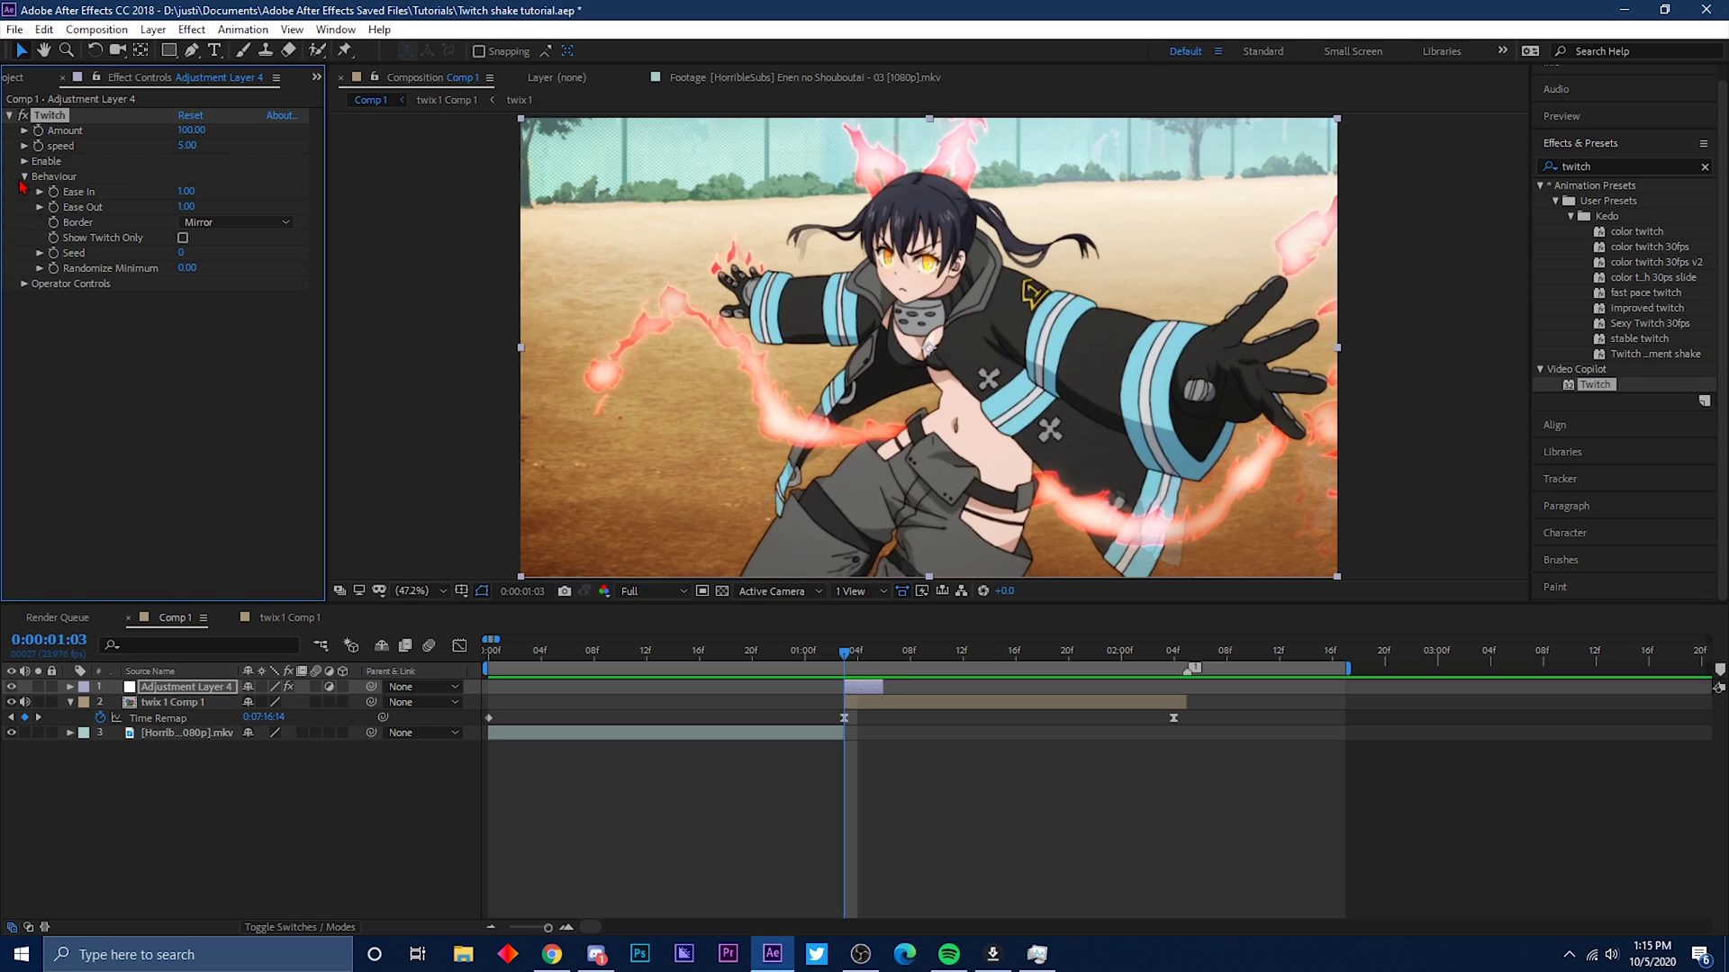
left_click(23, 177)
left_click(24, 192)
left_click(25, 192)
left_click(23, 176)
left_click(23, 177)
left_click(24, 162)
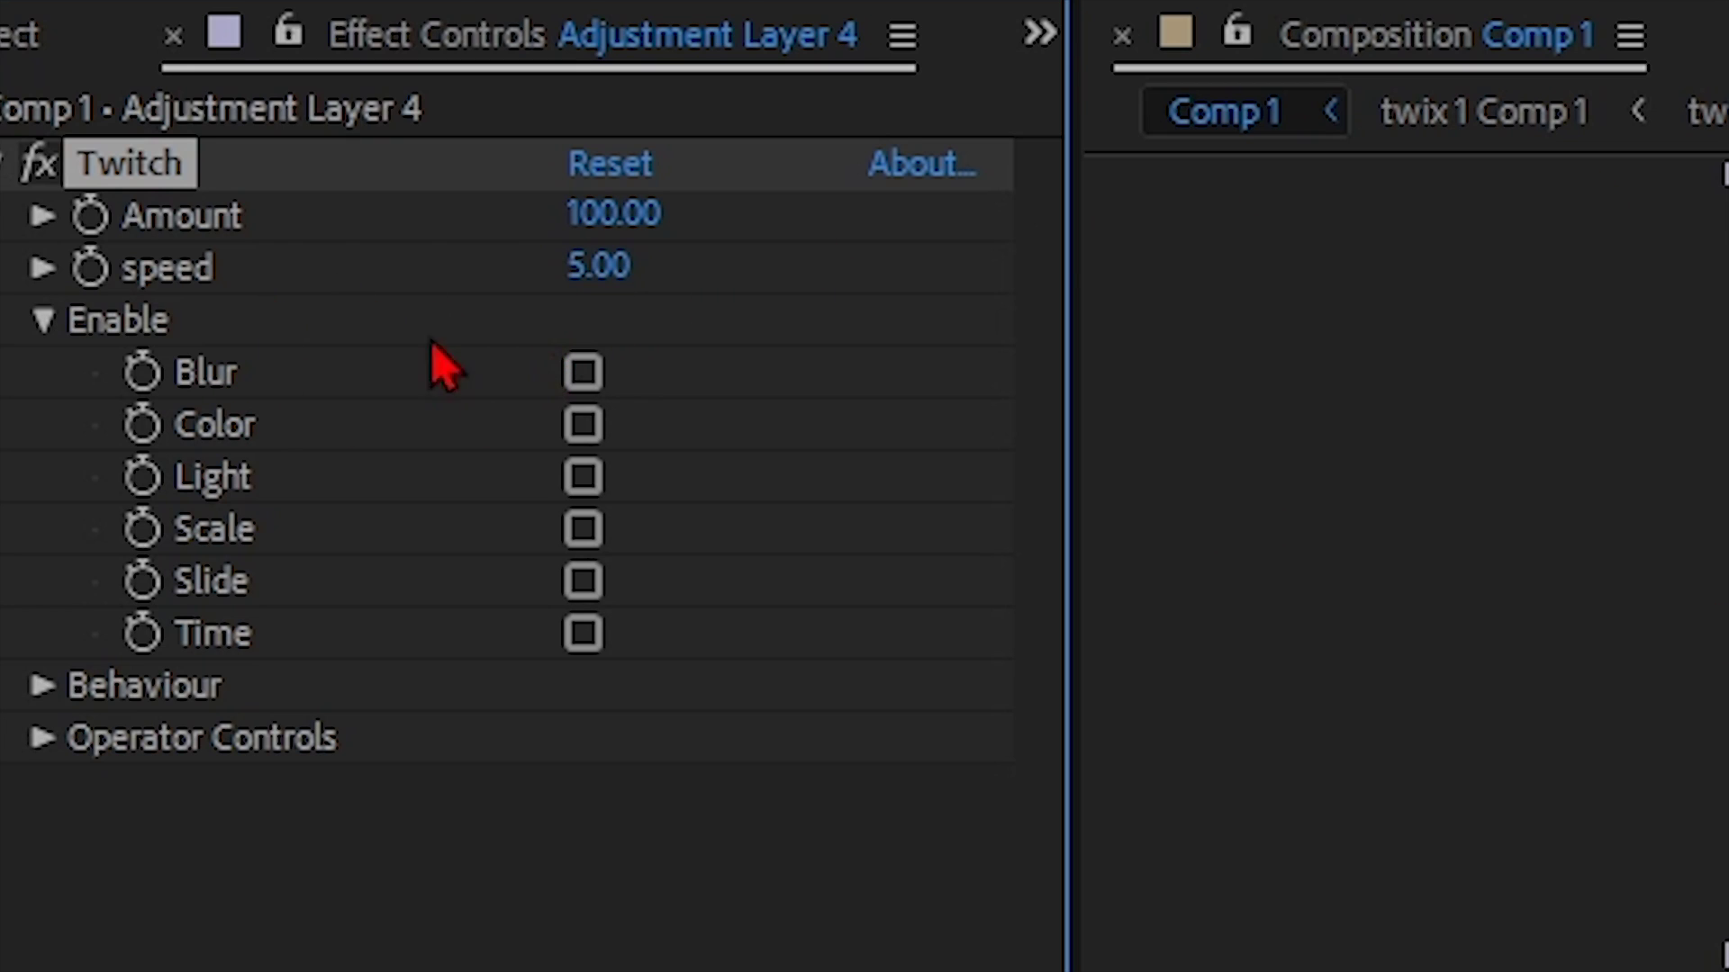
In Effect Controls, enter 40 for Twitch speed and 30 for Amount.
left_click(592, 270)
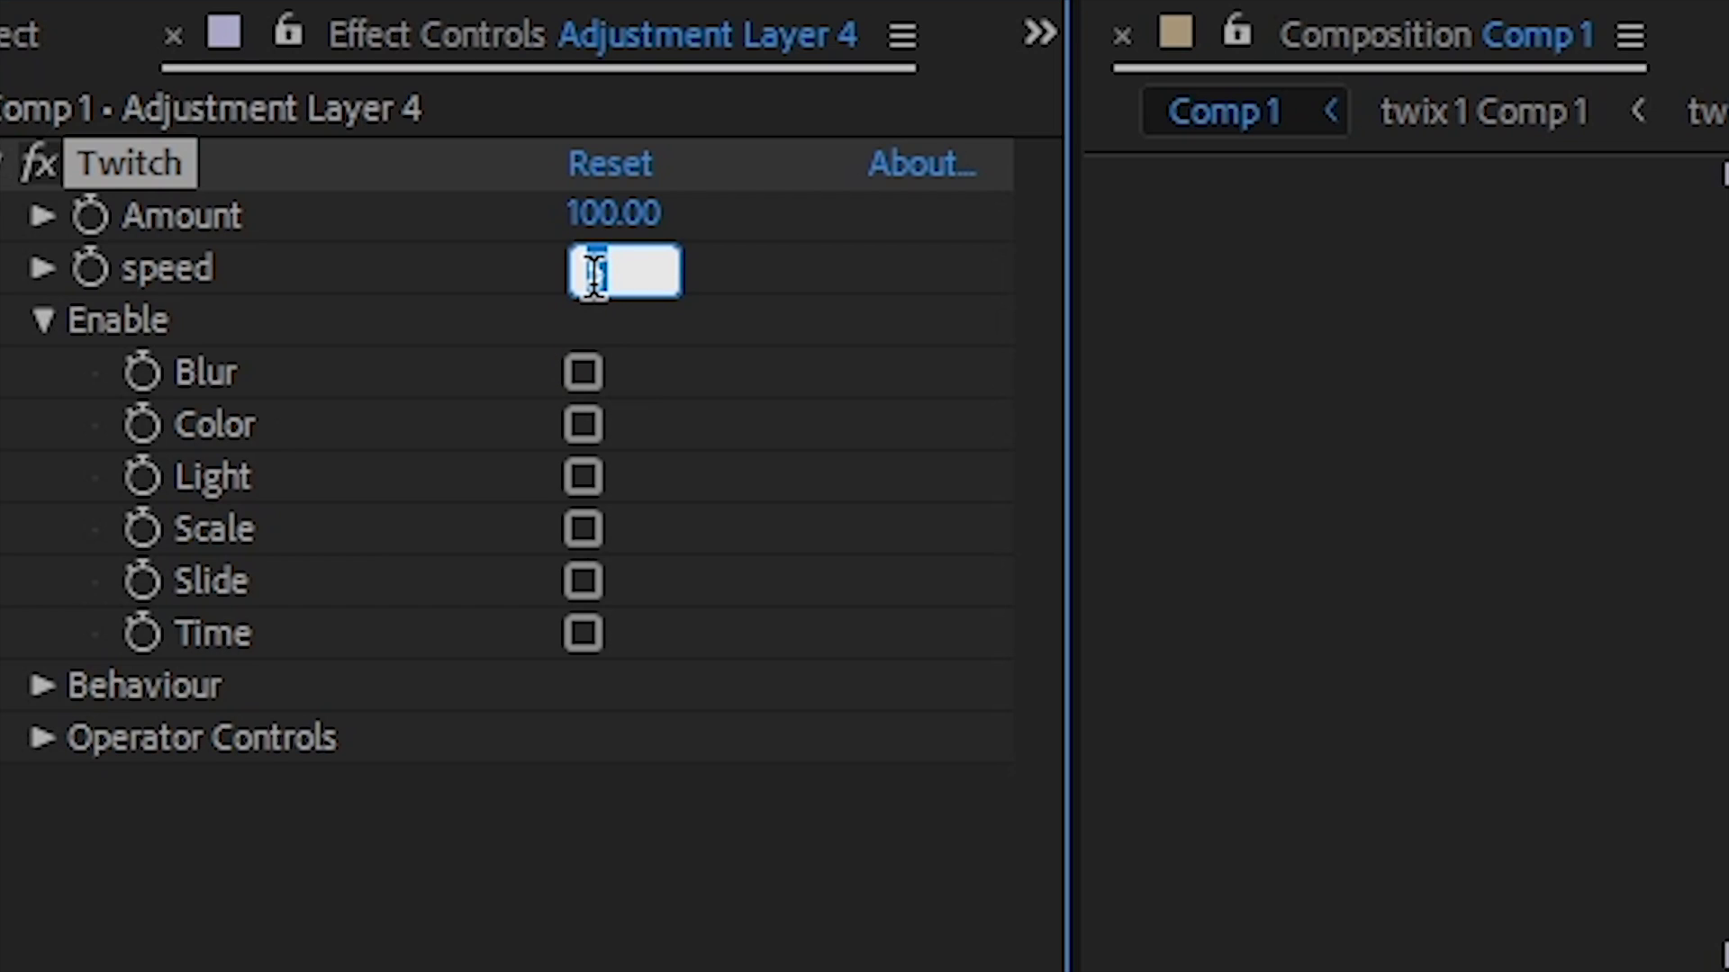
type("40")
key("Return")
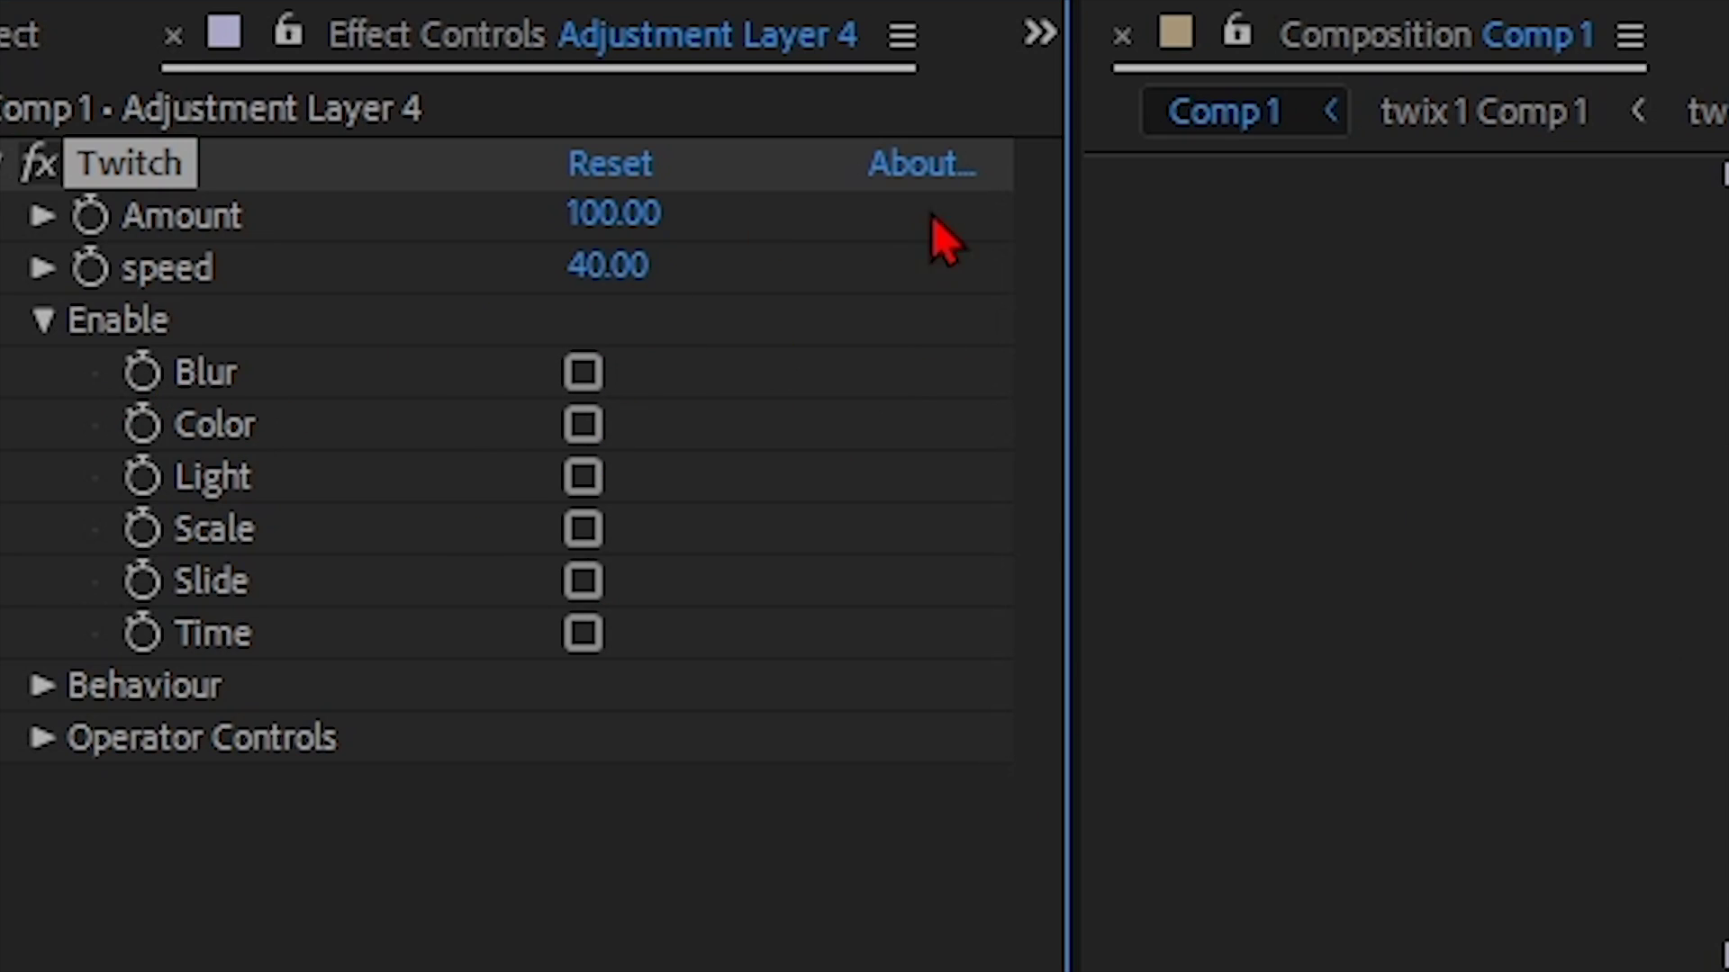
left_click(612, 214)
type("3")
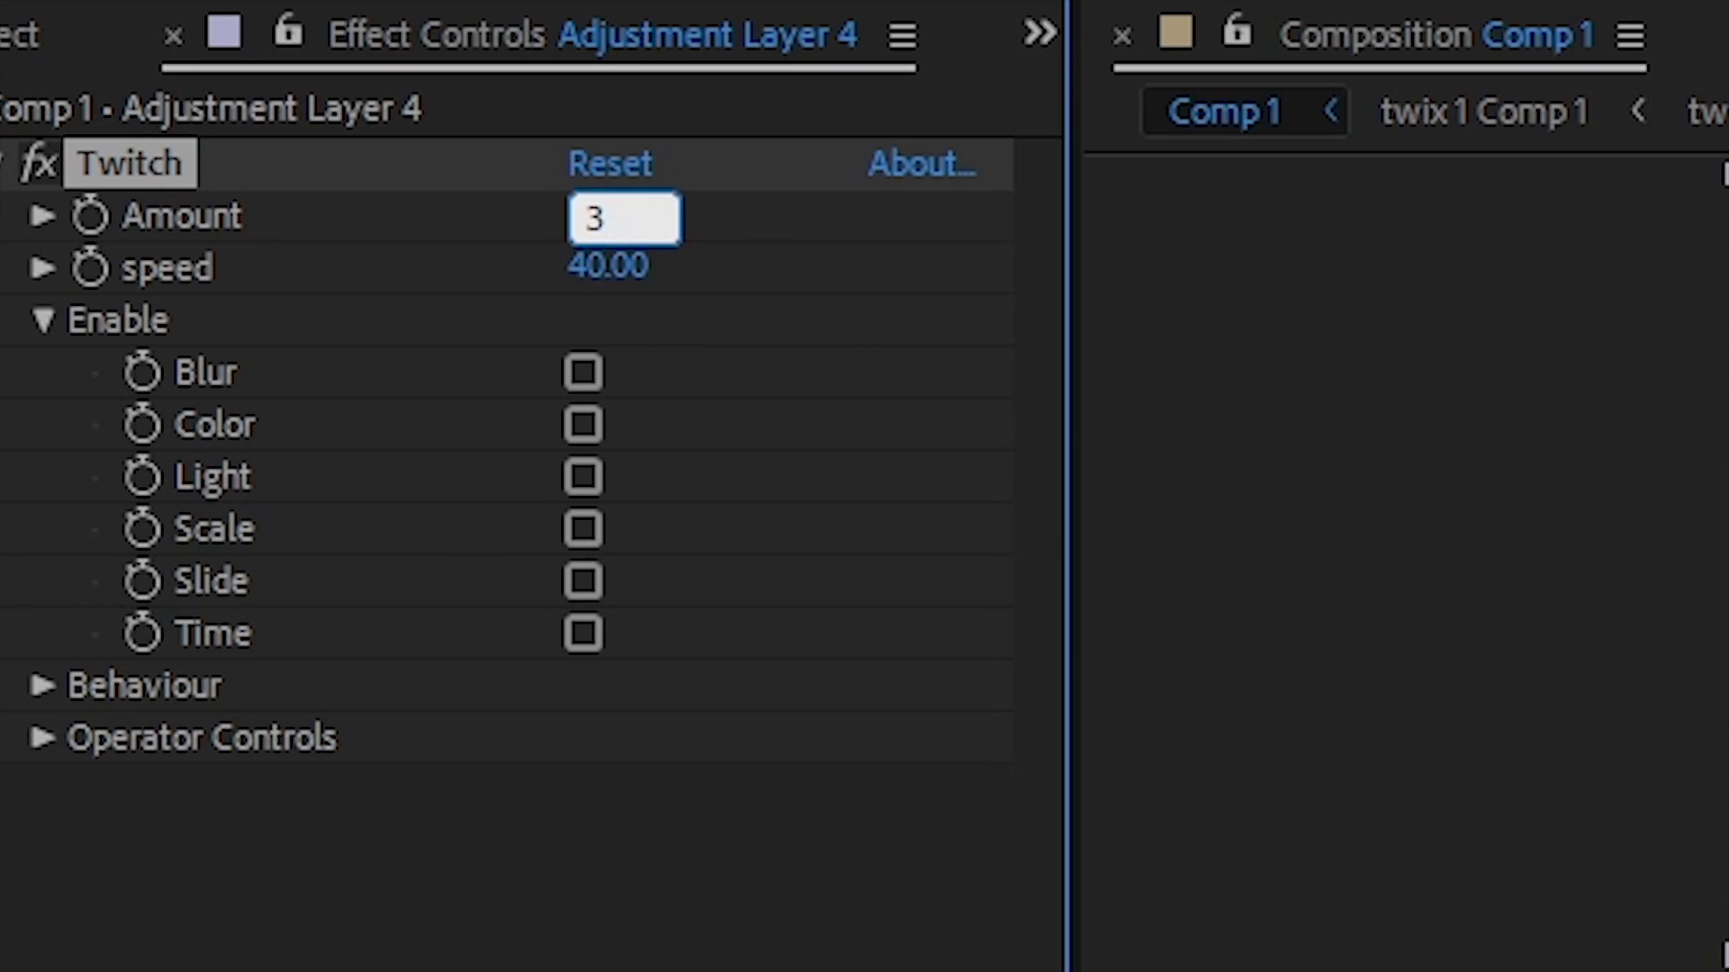
type("0")
key("Return")
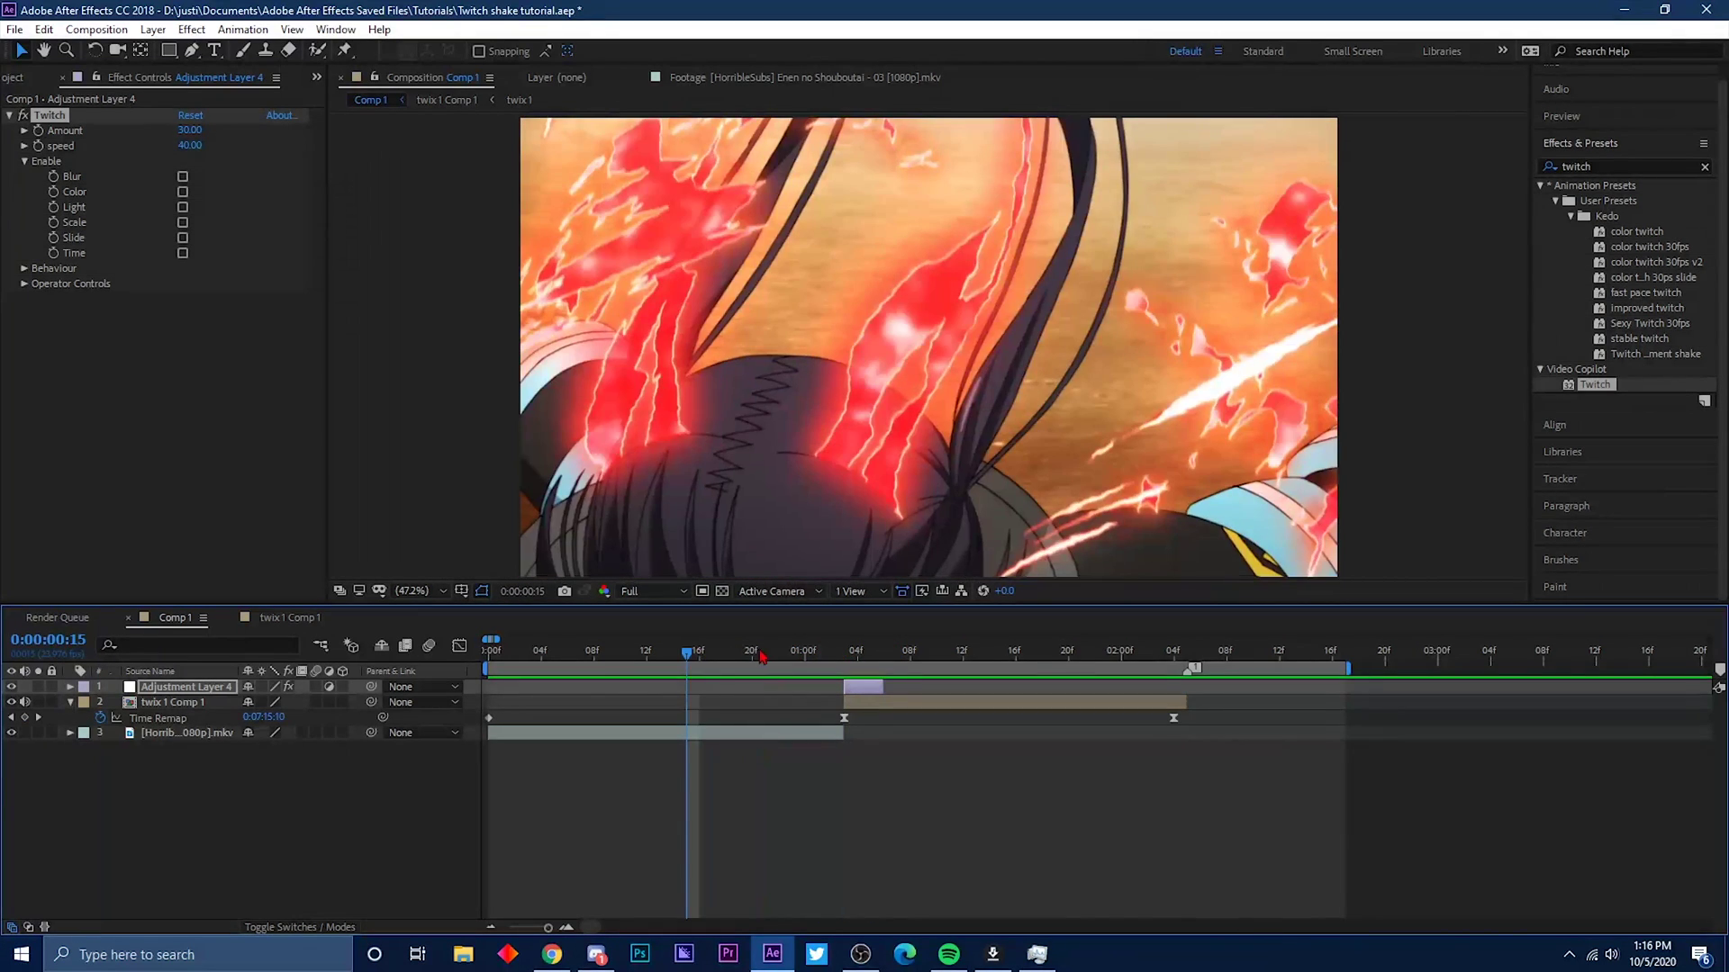
At 0:00:01:03, check Light, Scale and Slide under Twitch's Enable group.
left_click(845, 652)
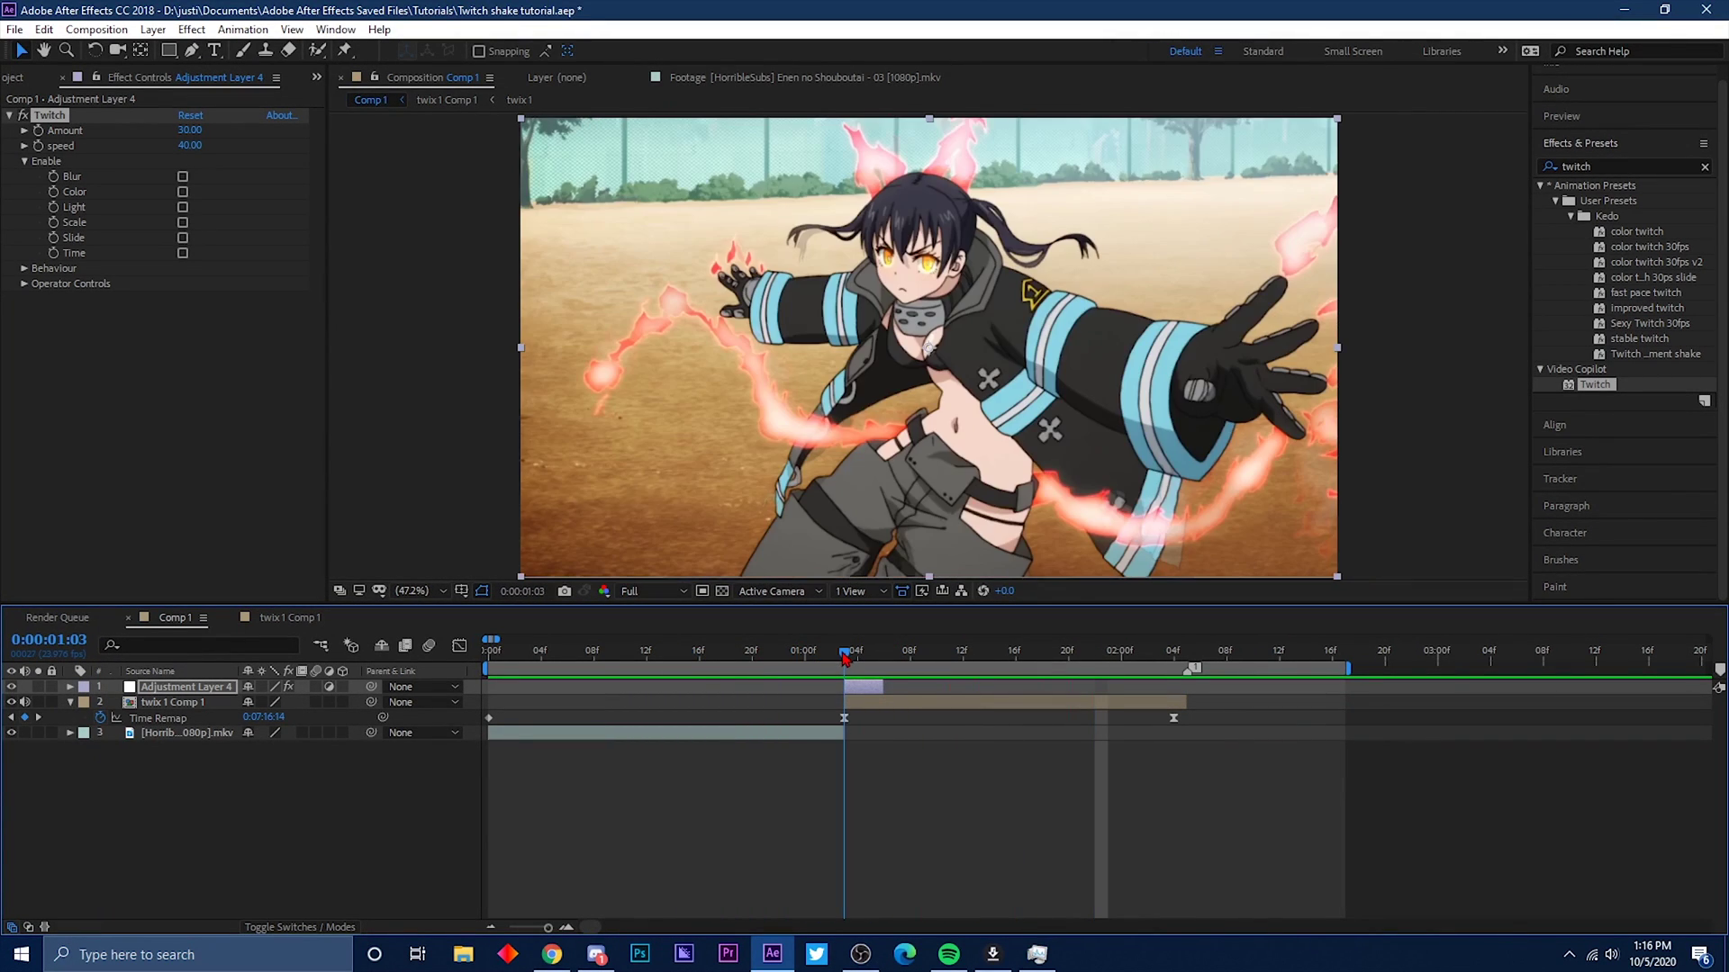
left_click(182, 207)
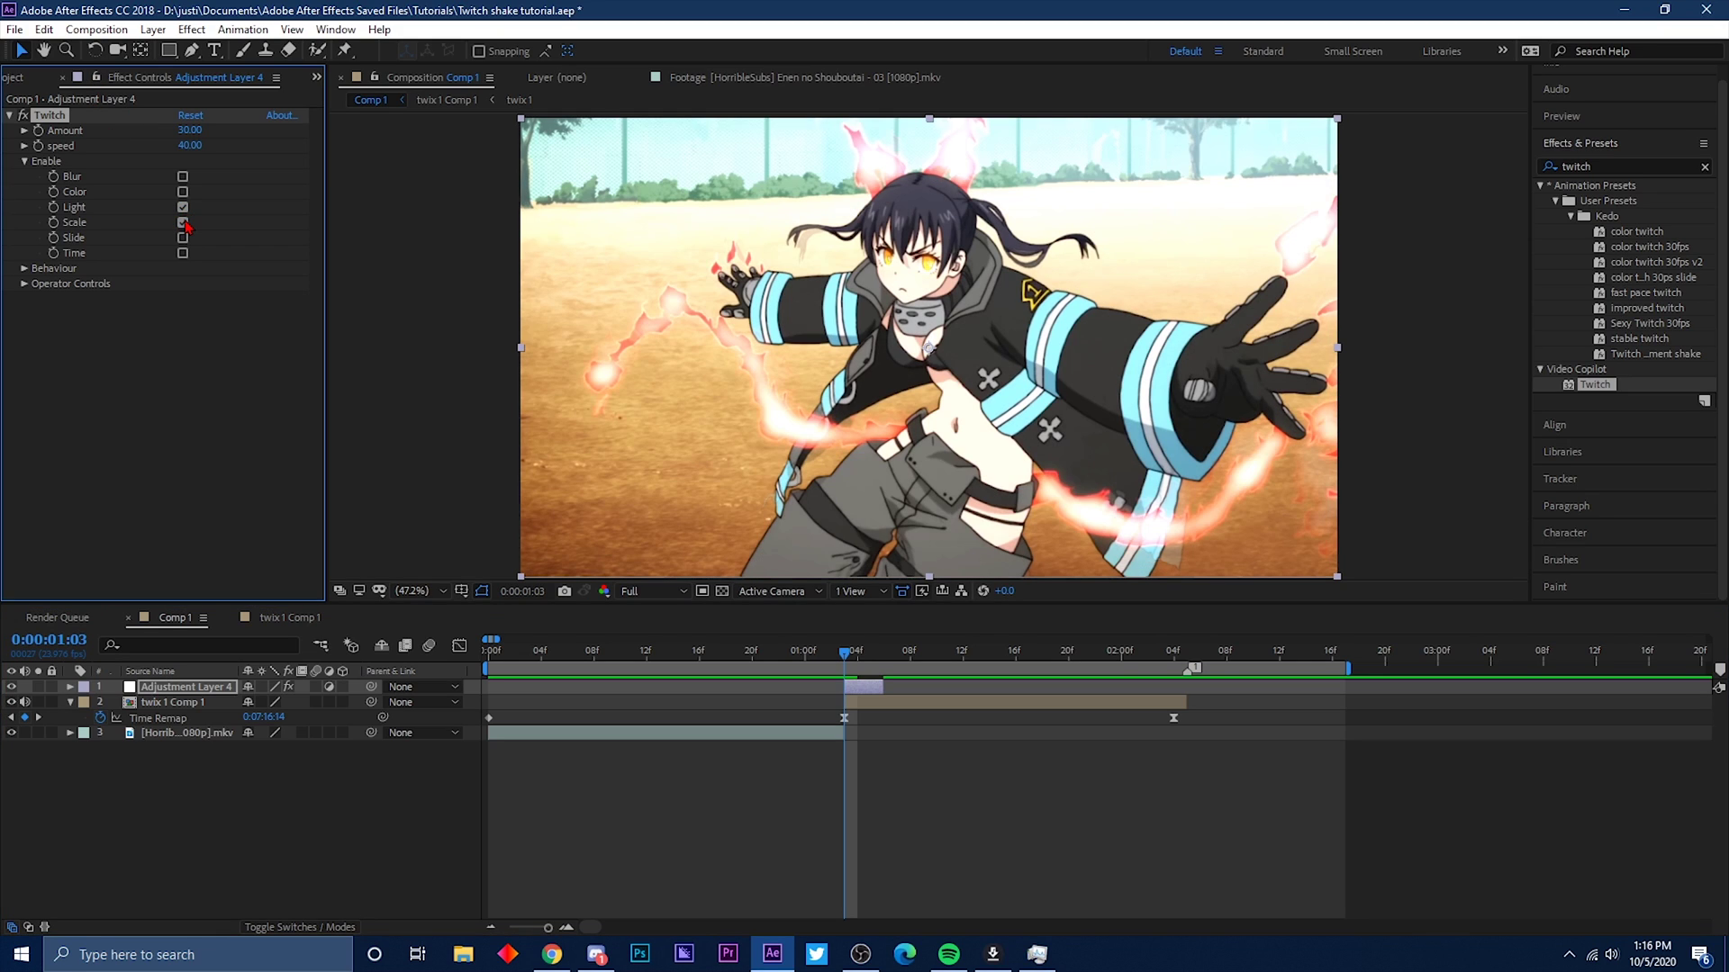
left_click(183, 222)
left_click(182, 239)
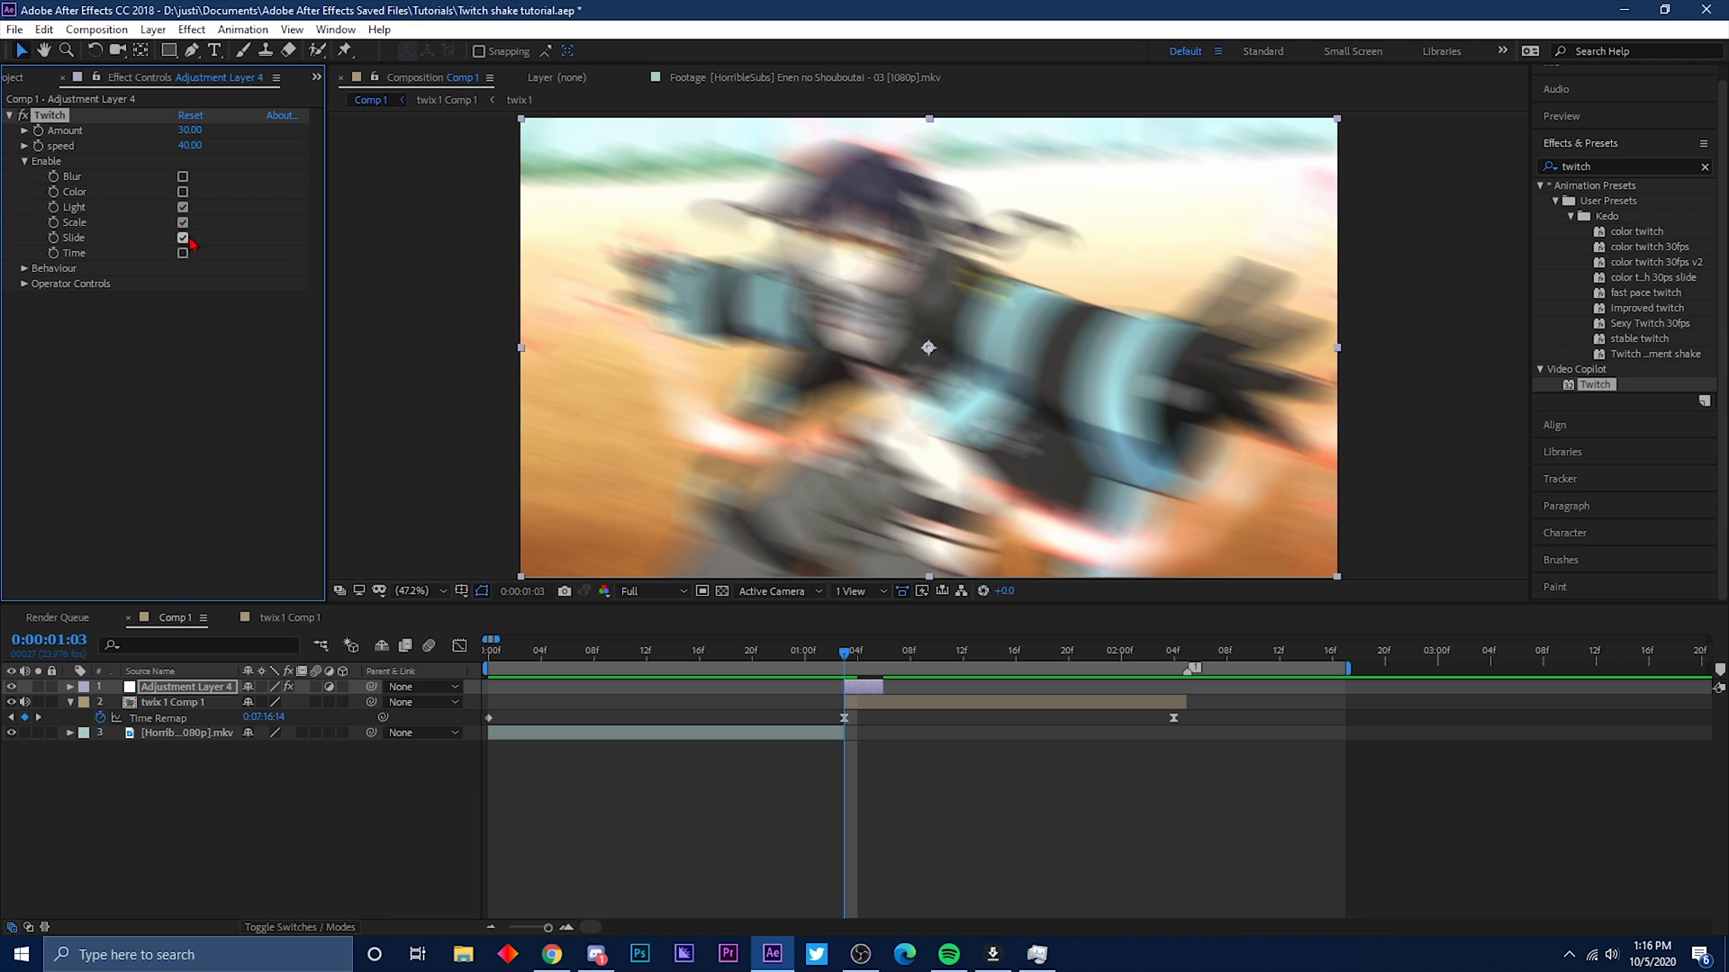
Preview the shake from before the cut and expand Twitch's Behaviour settings.
left_click(855, 660)
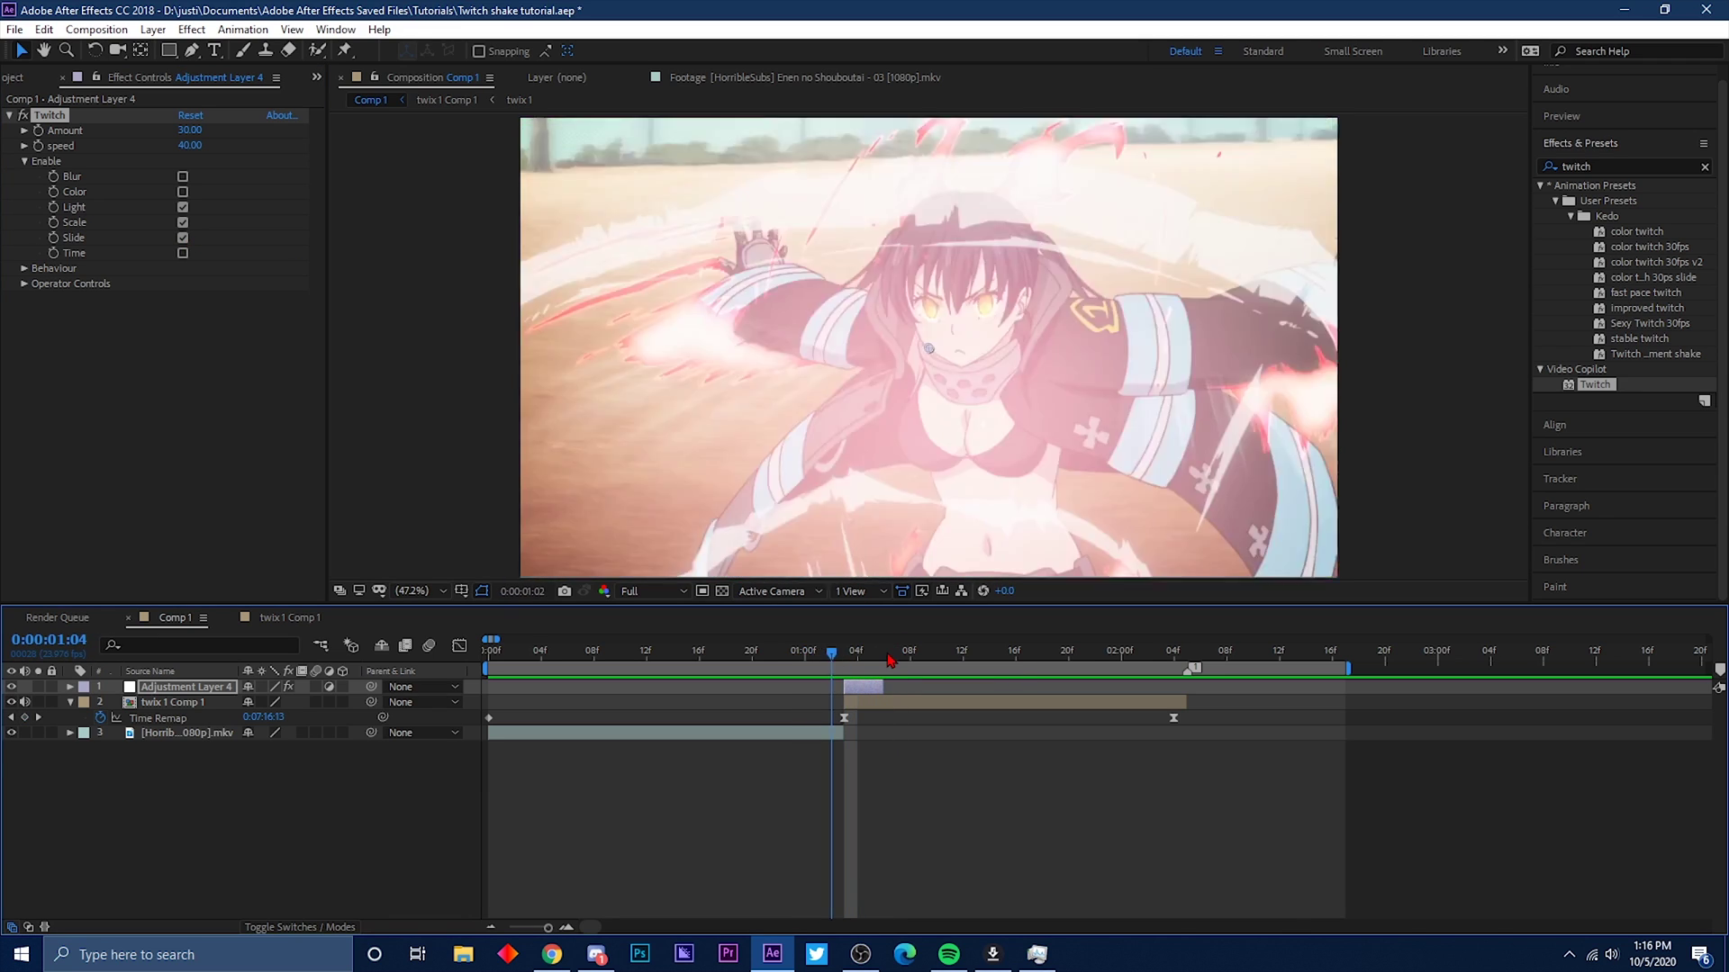
left_click(712, 656)
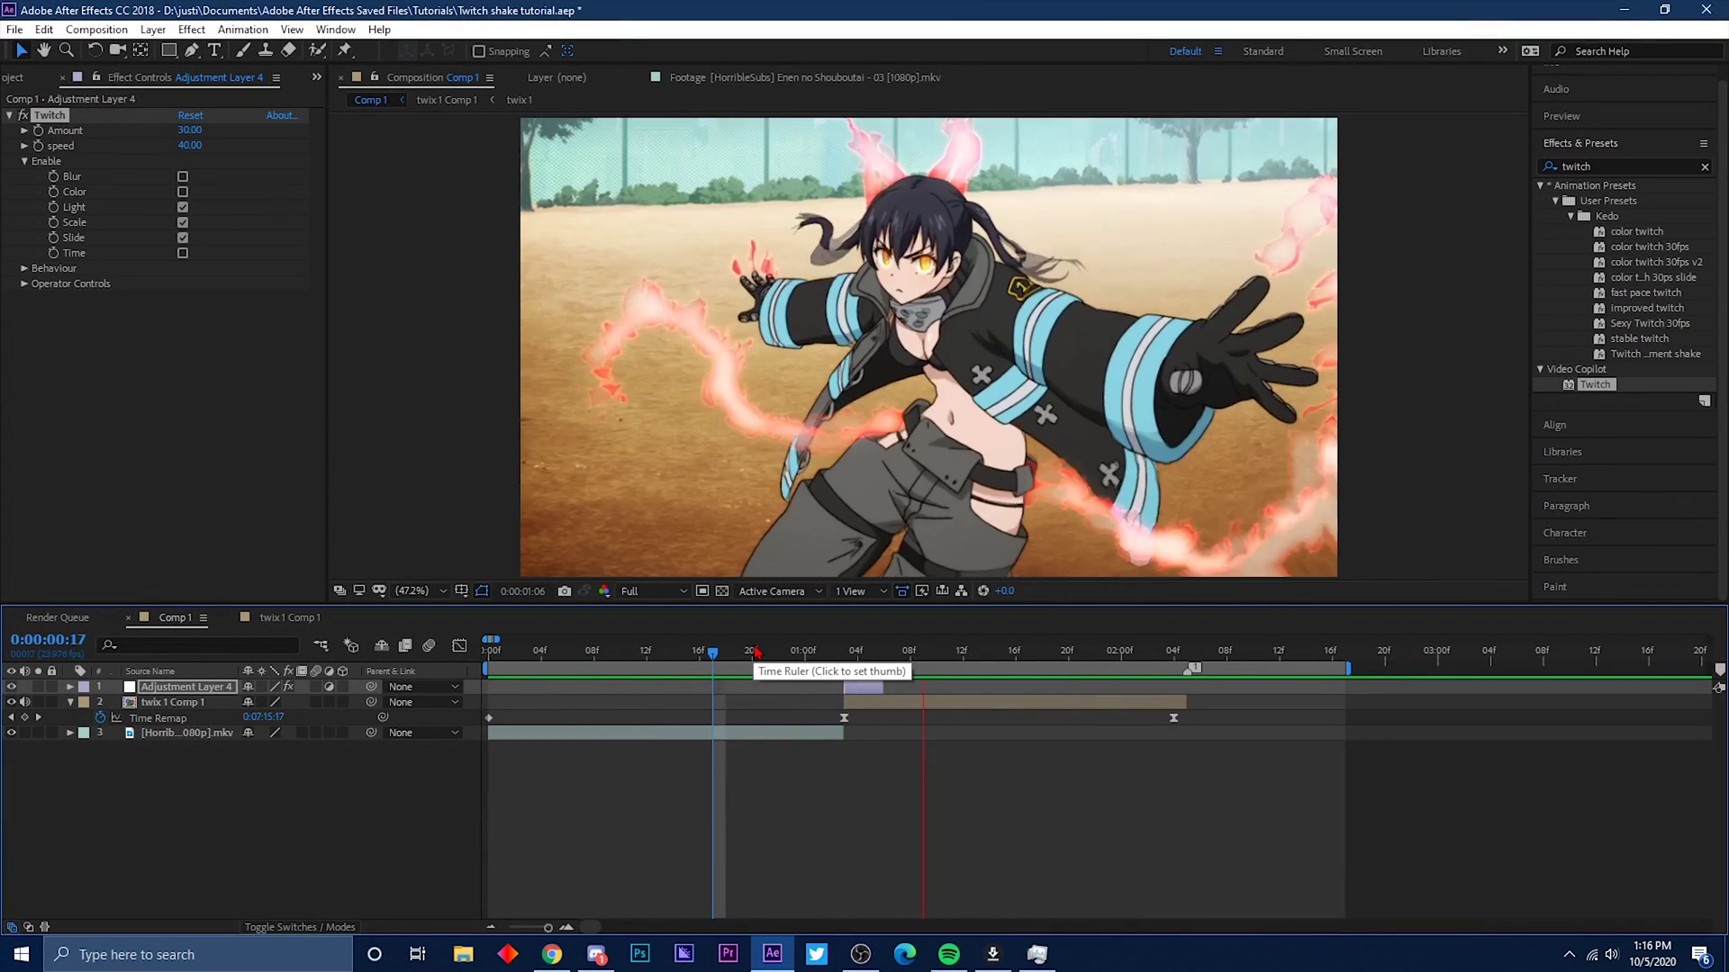
key("space")
left_click(24, 270)
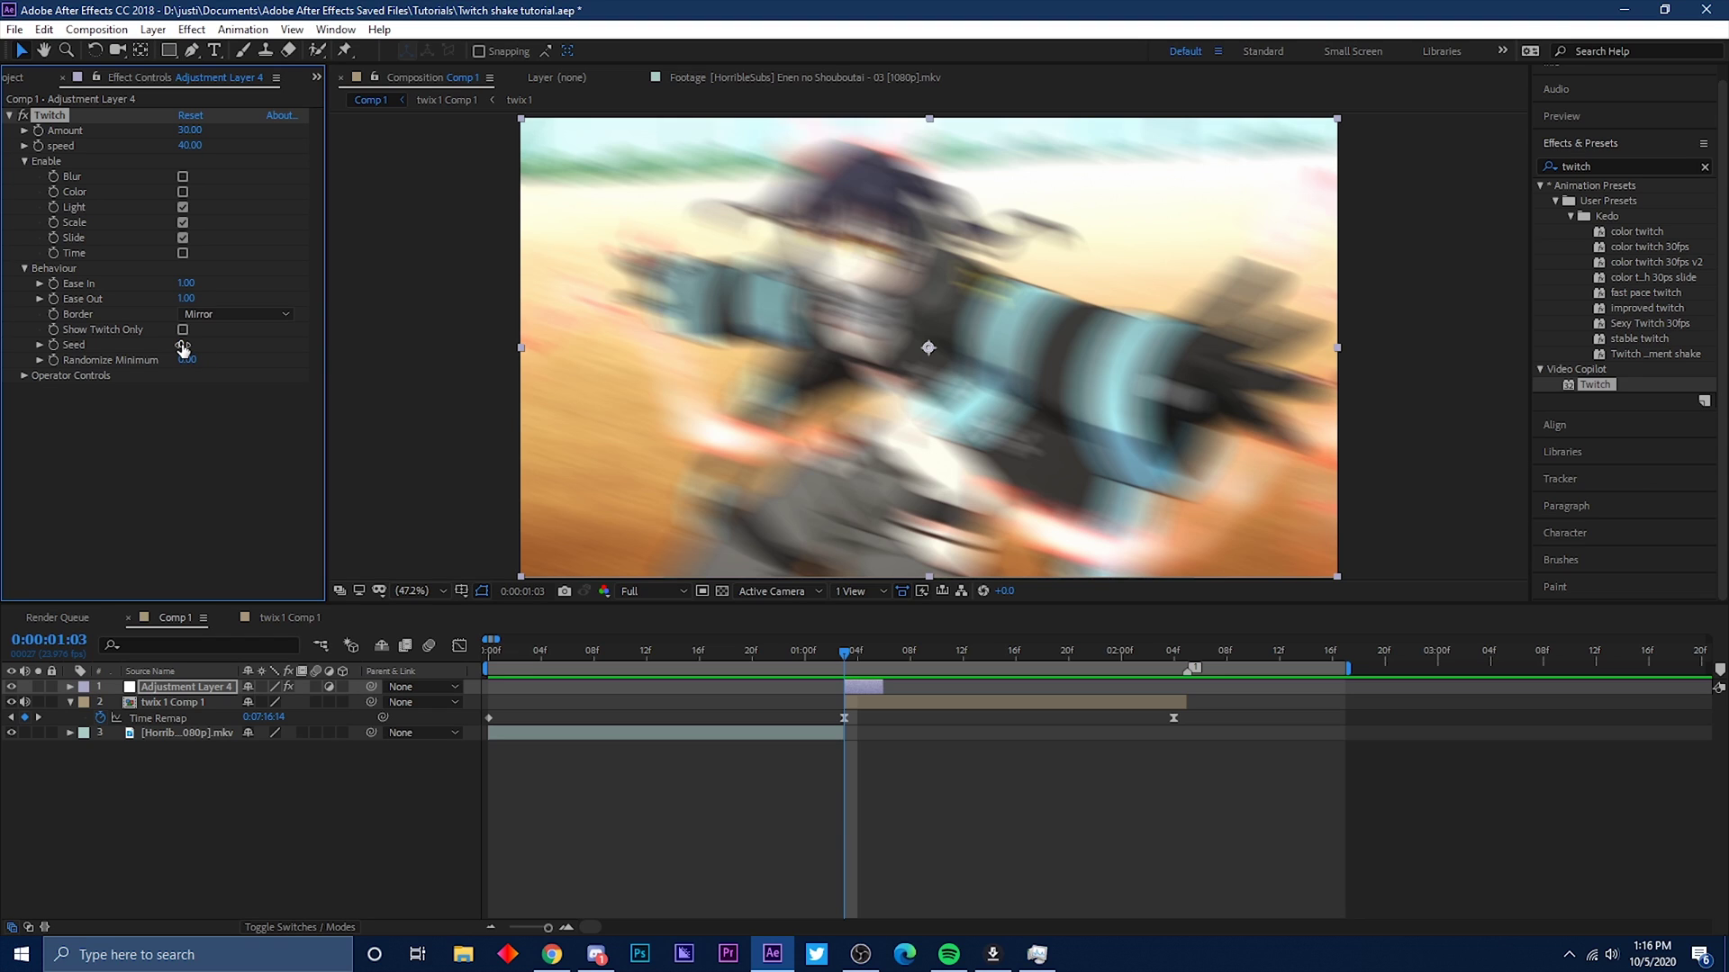
Scrub the Twitch Seed to different values, including 29, previewing the shake around the cut.
left_click_drag(183, 350, 194, 344)
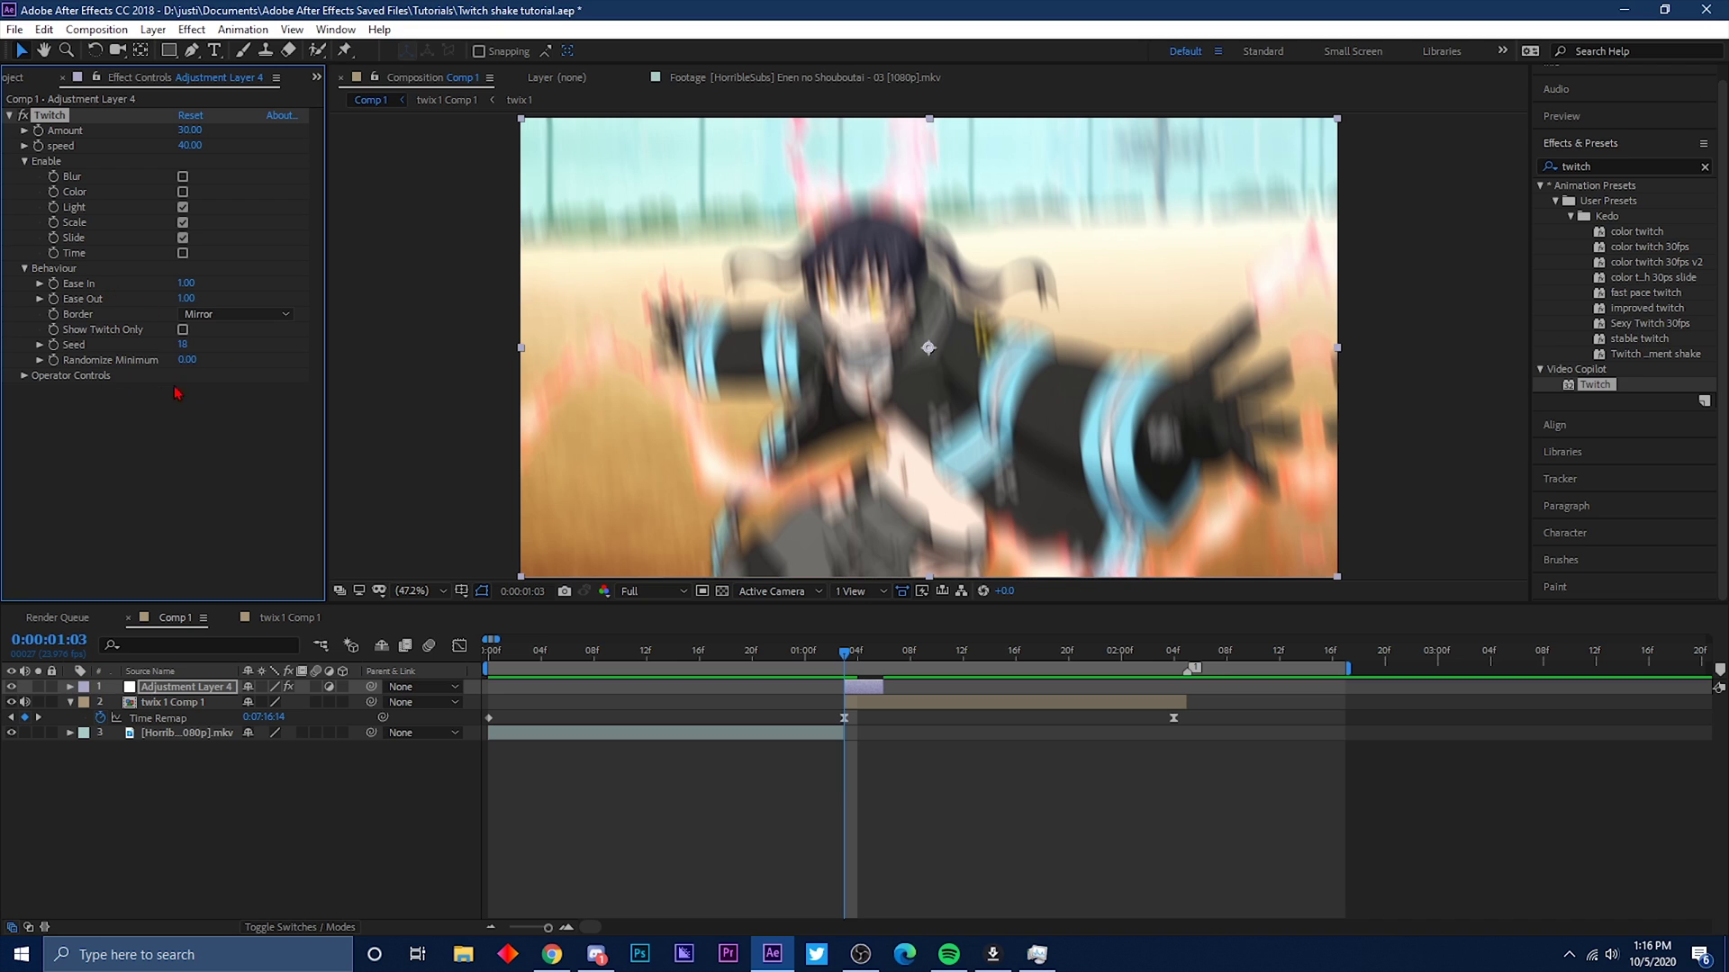
left_click_drag(851, 662, 755, 664)
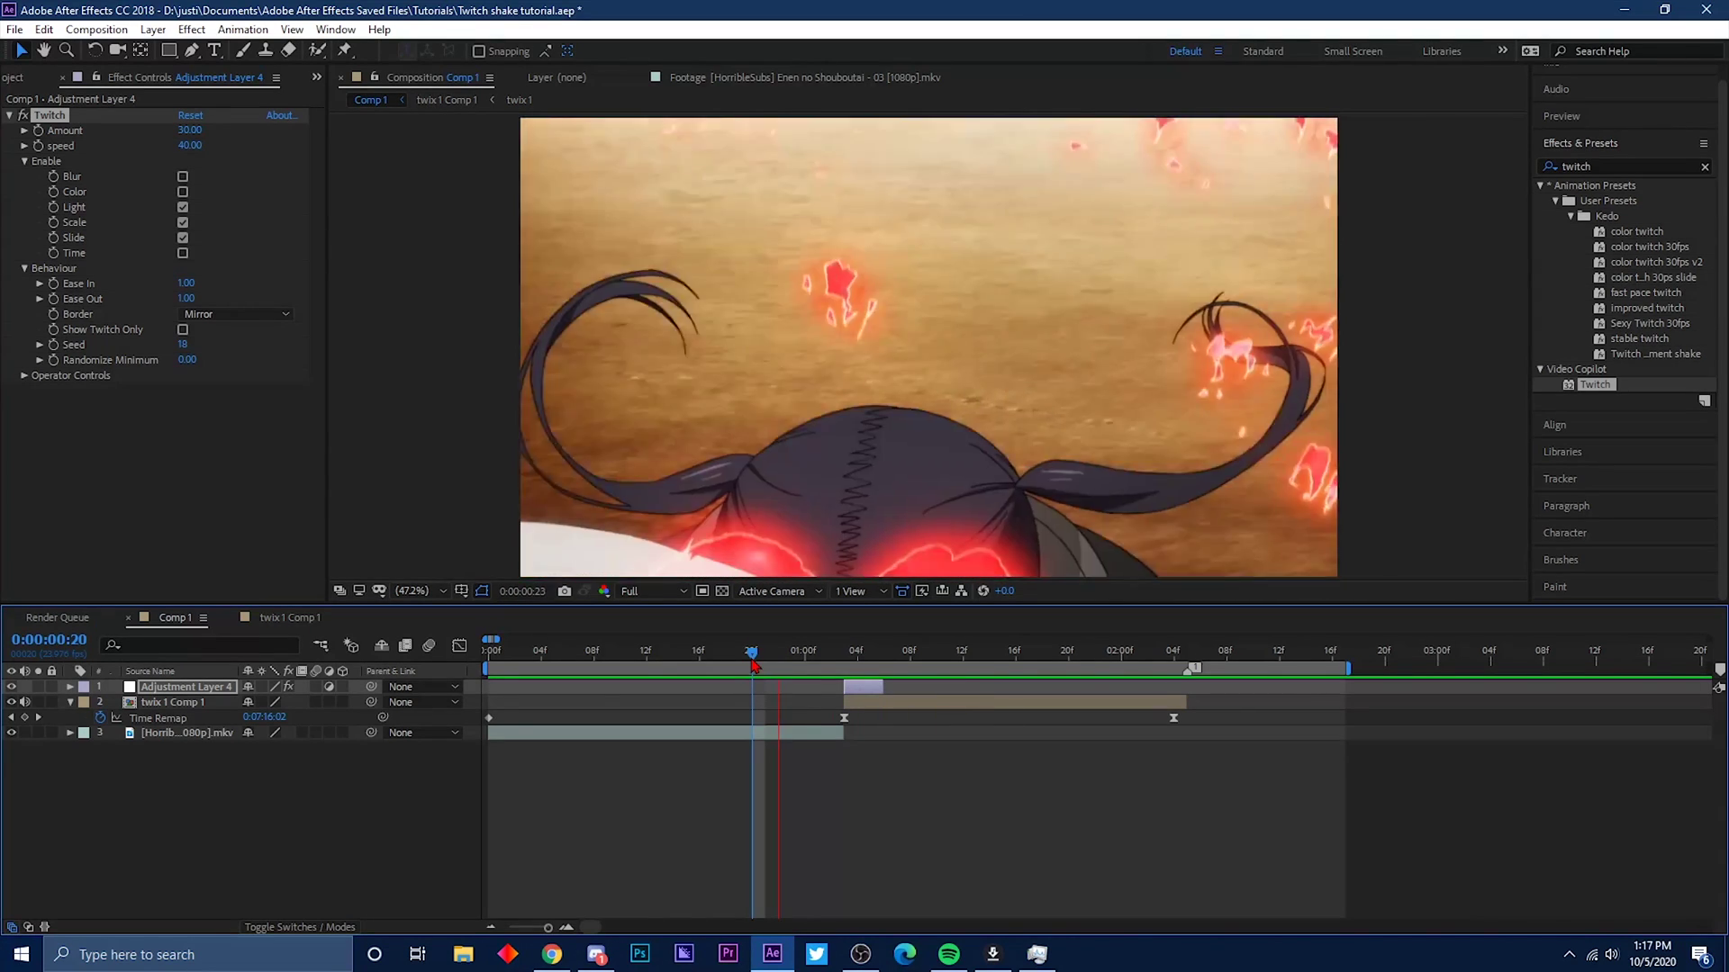
key("space")
left_click_drag(186, 353, 193, 344)
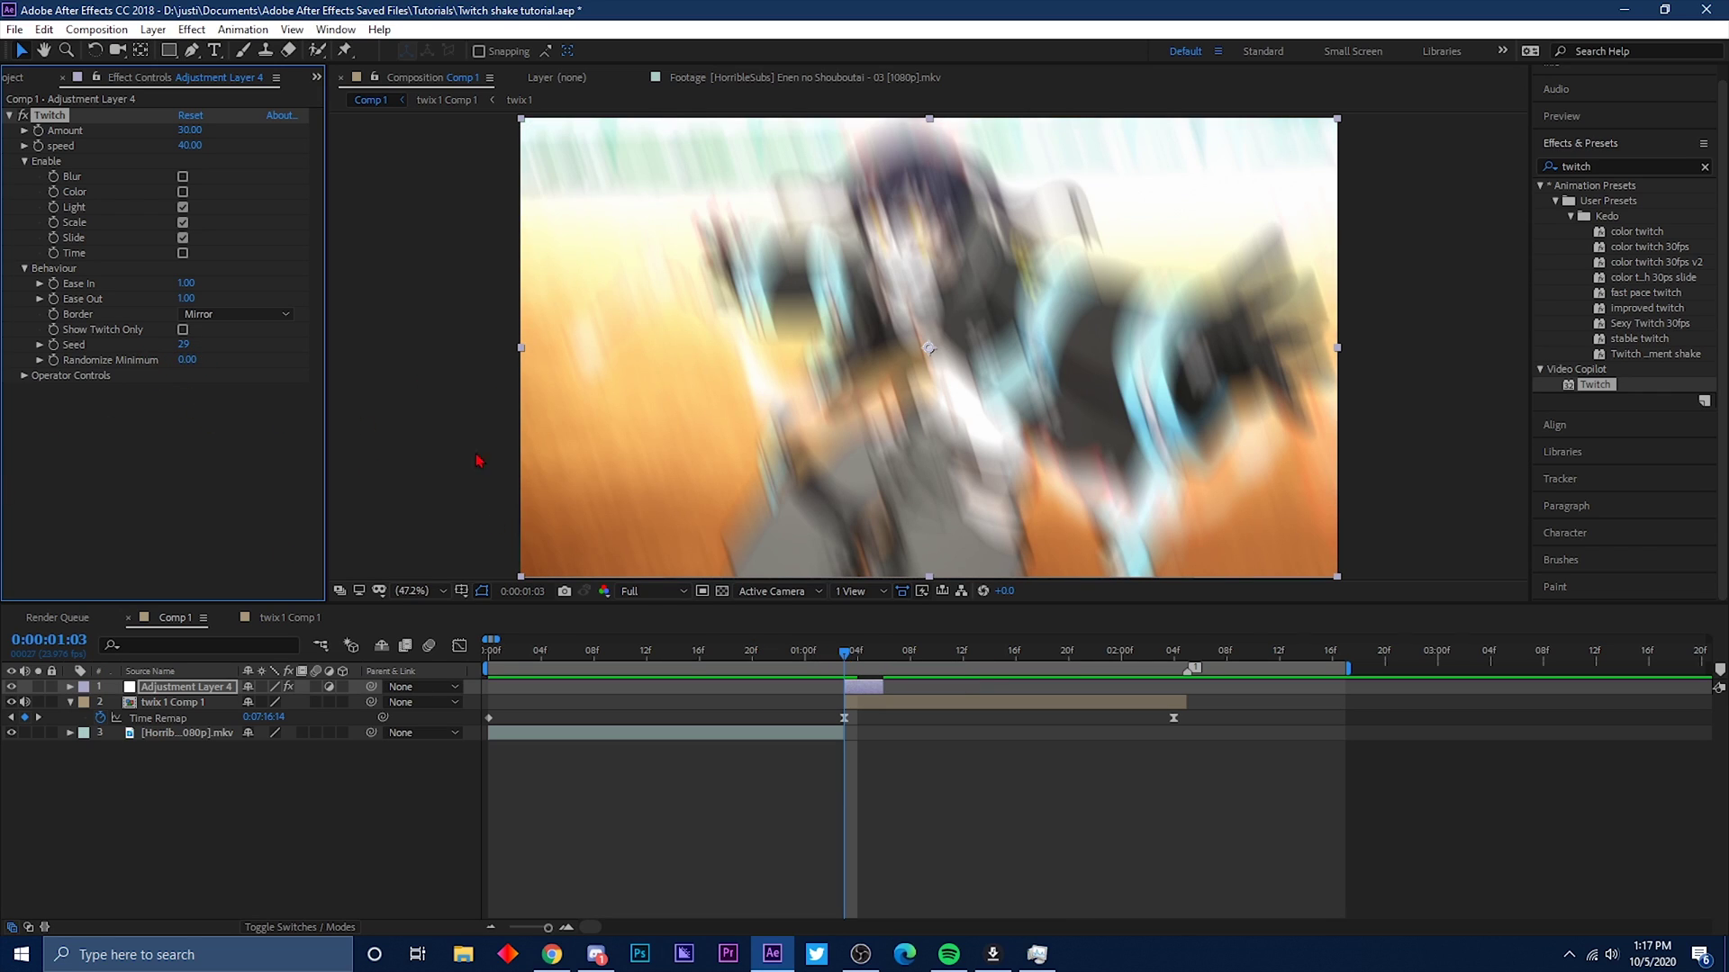
left_click(797, 658)
key("space")
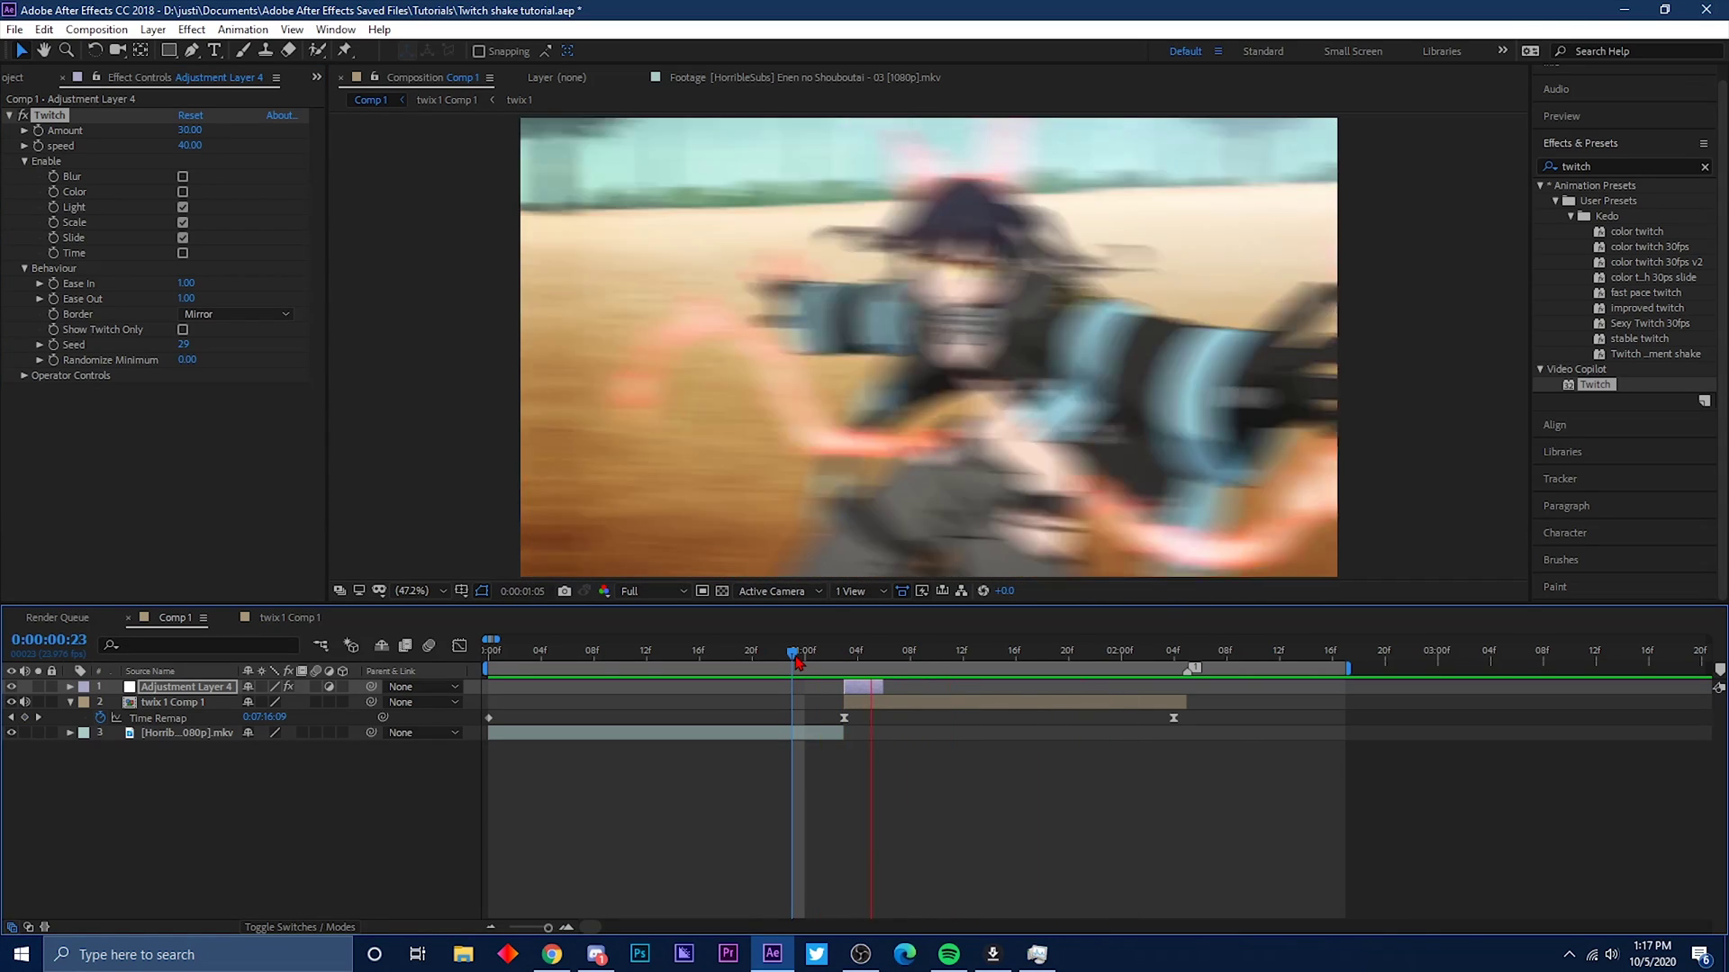
key("space")
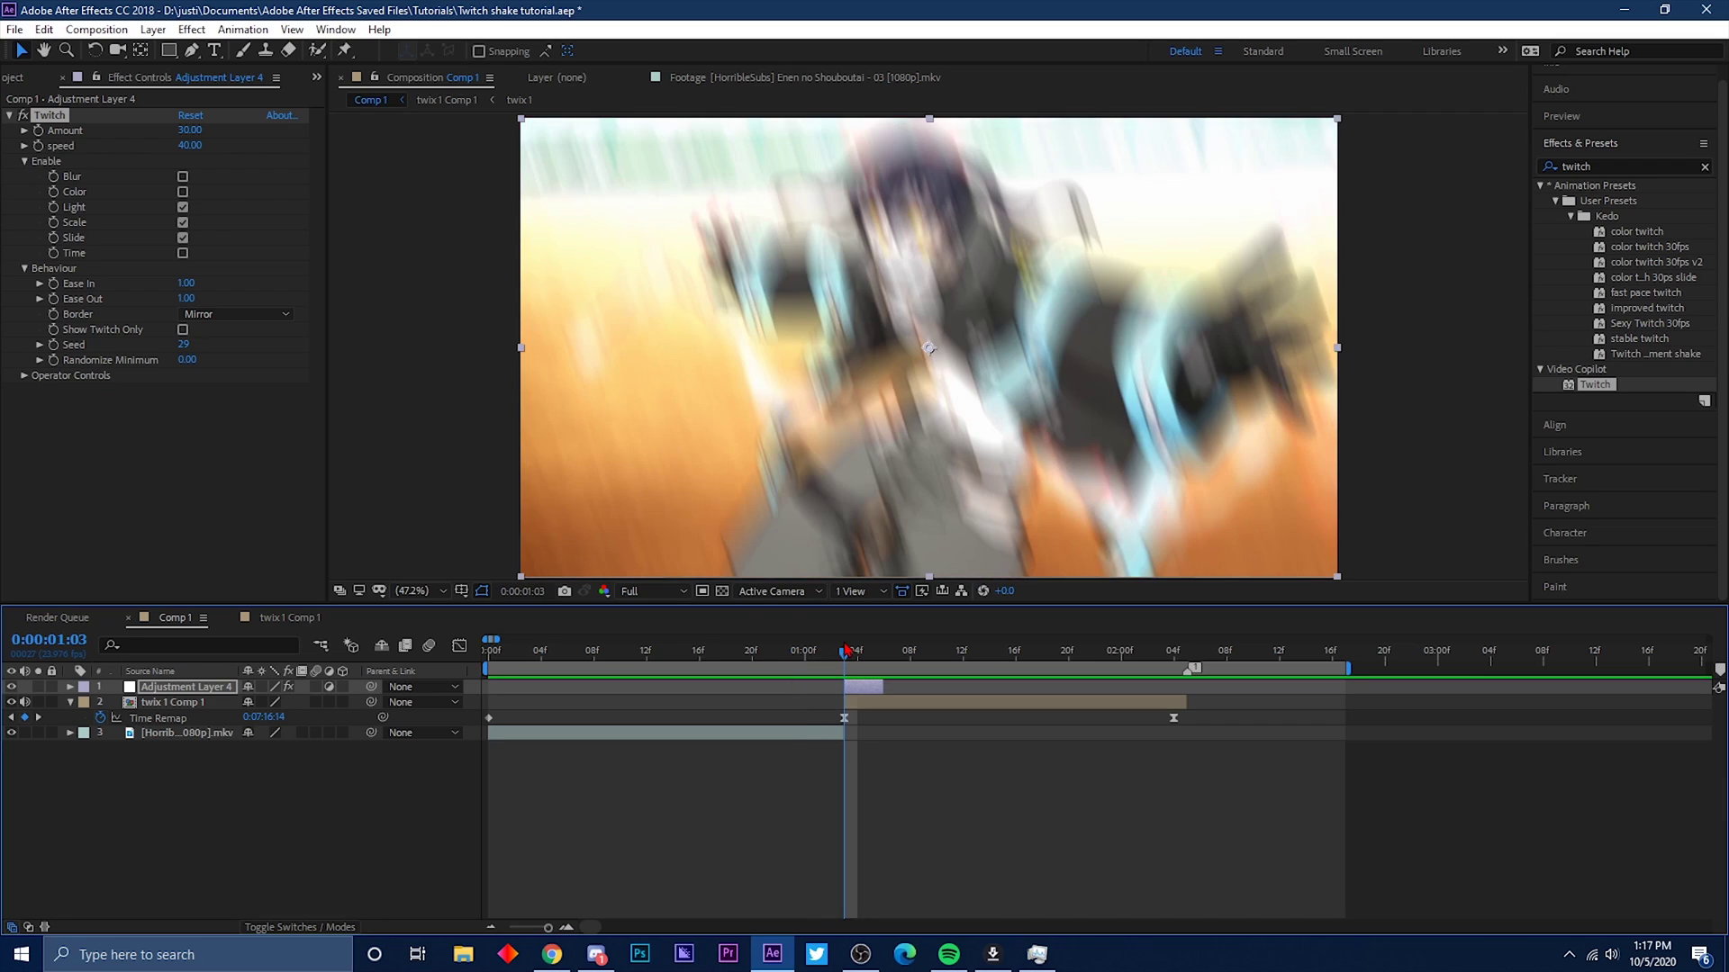
Set the Twitch Seed to 0 and scrub back through the cut frames.
left_click(185, 345)
type("0")
key("Return")
mouse_move(875, 662)
left_mouse_down()
mouse_move(822, 652)
mouse_move(860, 653)
mouse_move(843, 653)
left_mouse_up()
Keyframe twix 1 Comp 1's Scale at the cut and add a 100% keyframe at 1:21.
left_click(846, 702)
key("s")
left_click(115, 718)
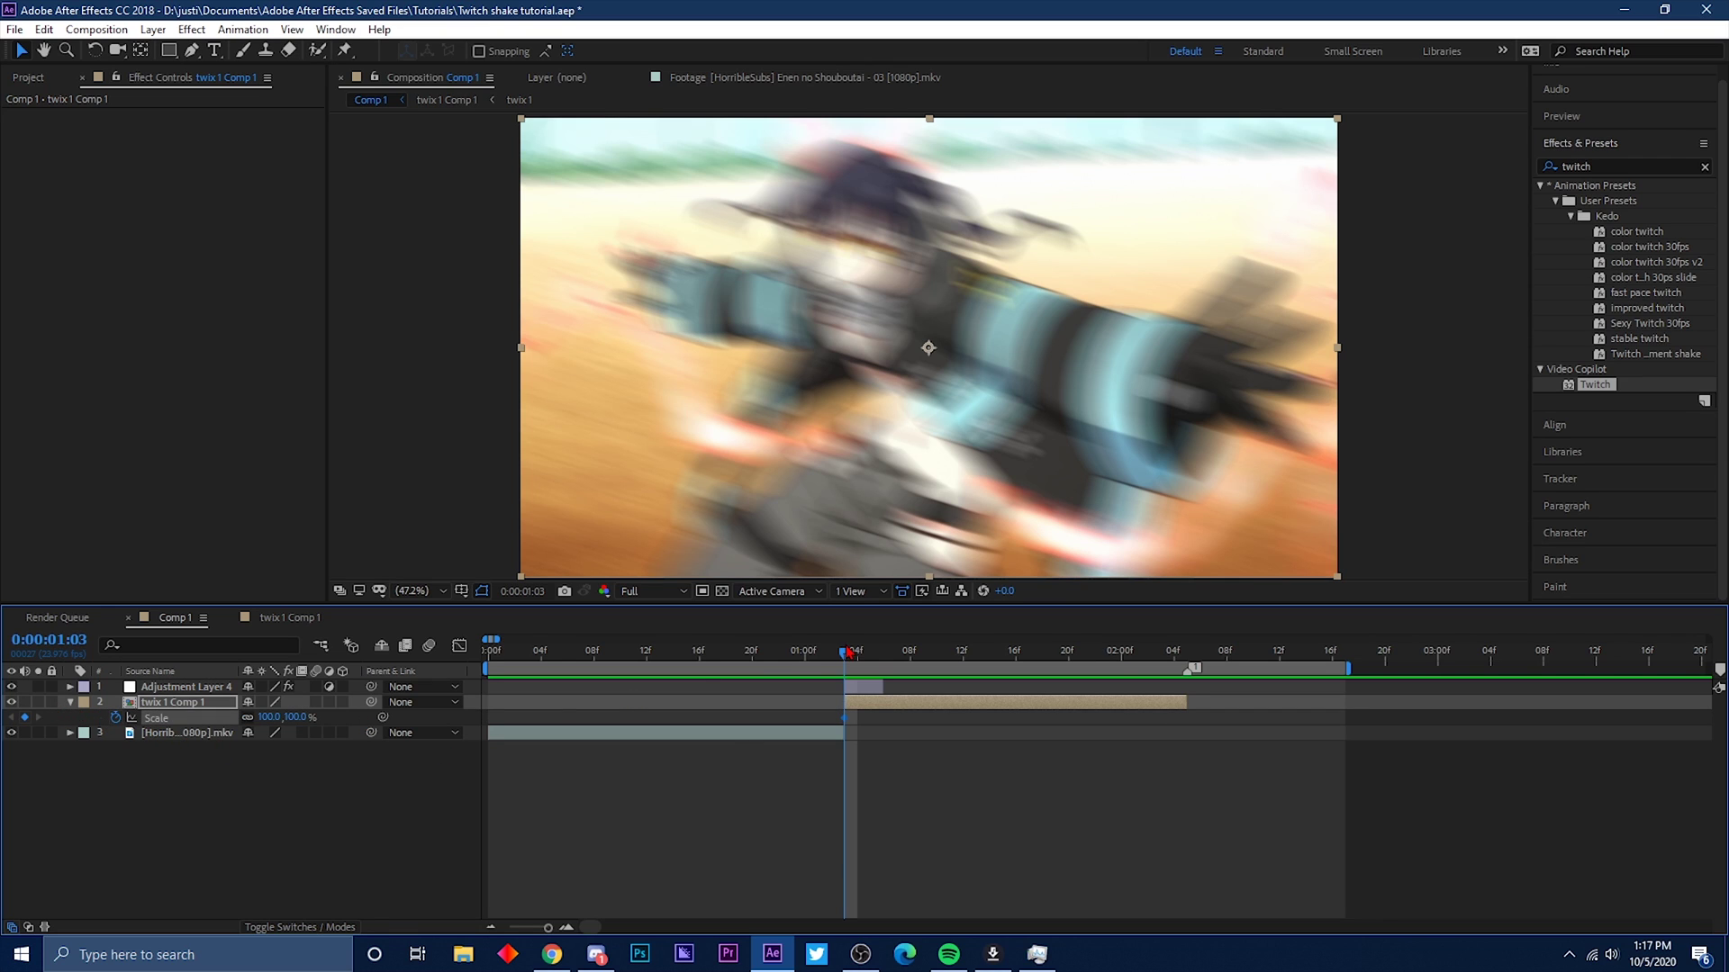
left_click_drag(848, 652, 1081, 668)
left_click(27, 717)
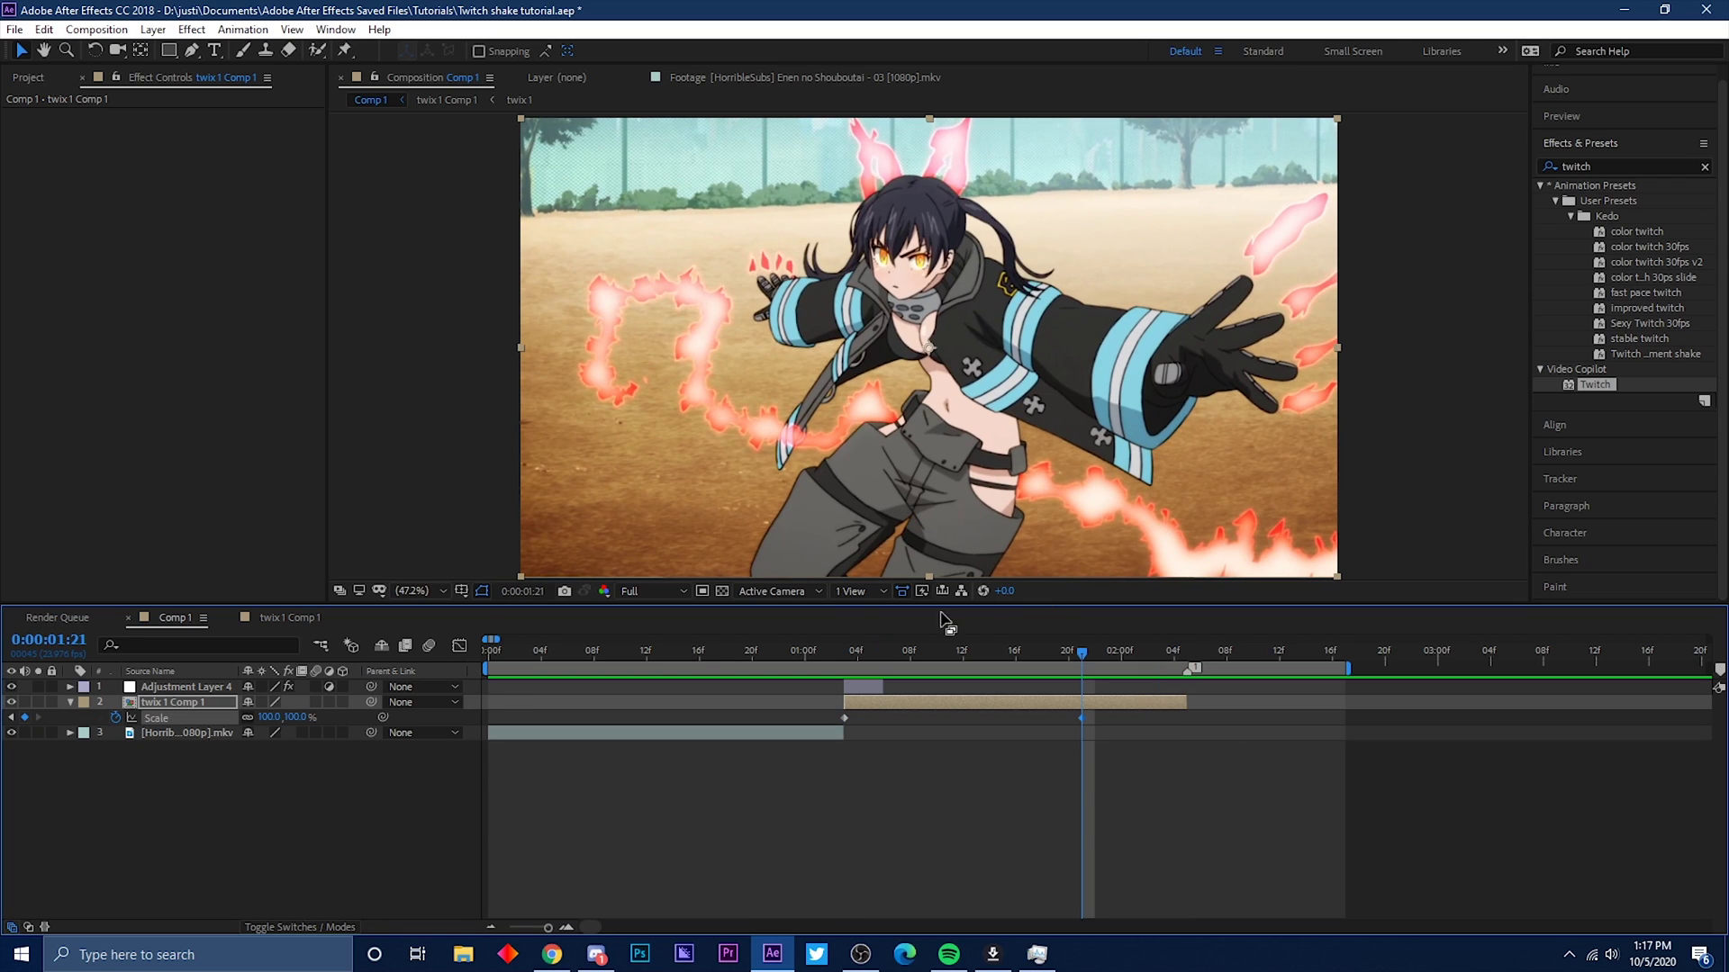
Raise the first Scale keyframe to about 152% and select both Scale keyframes.
key("j")
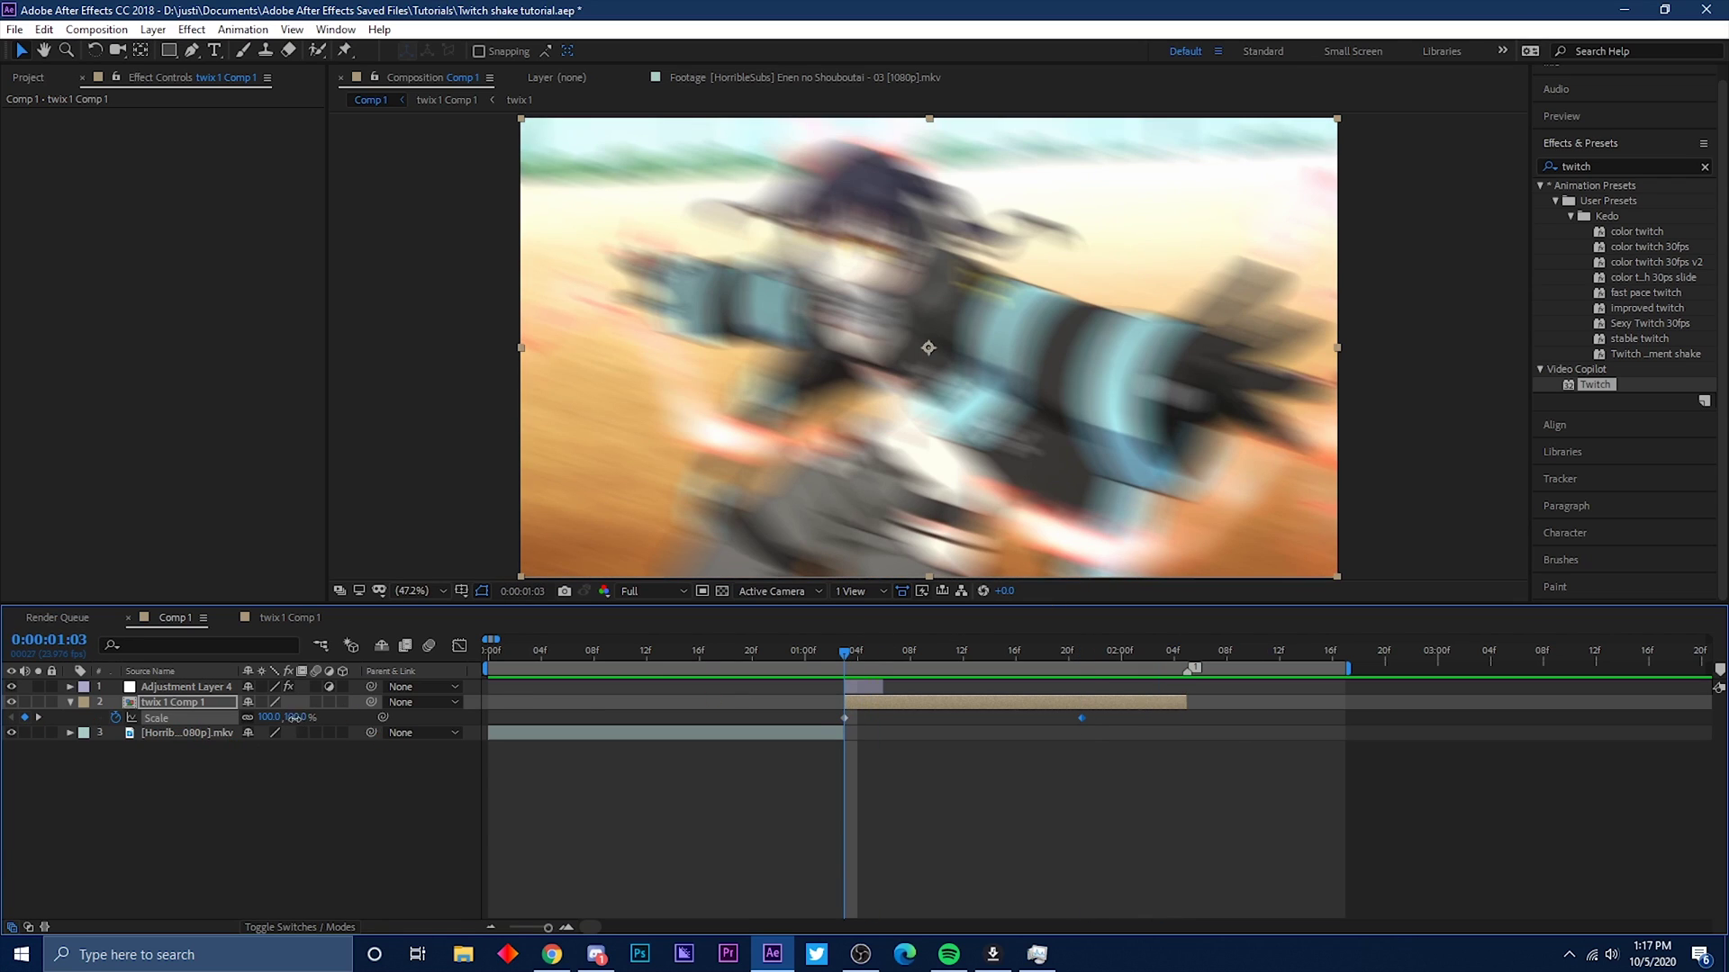
left_click_drag(294, 718, 331, 712)
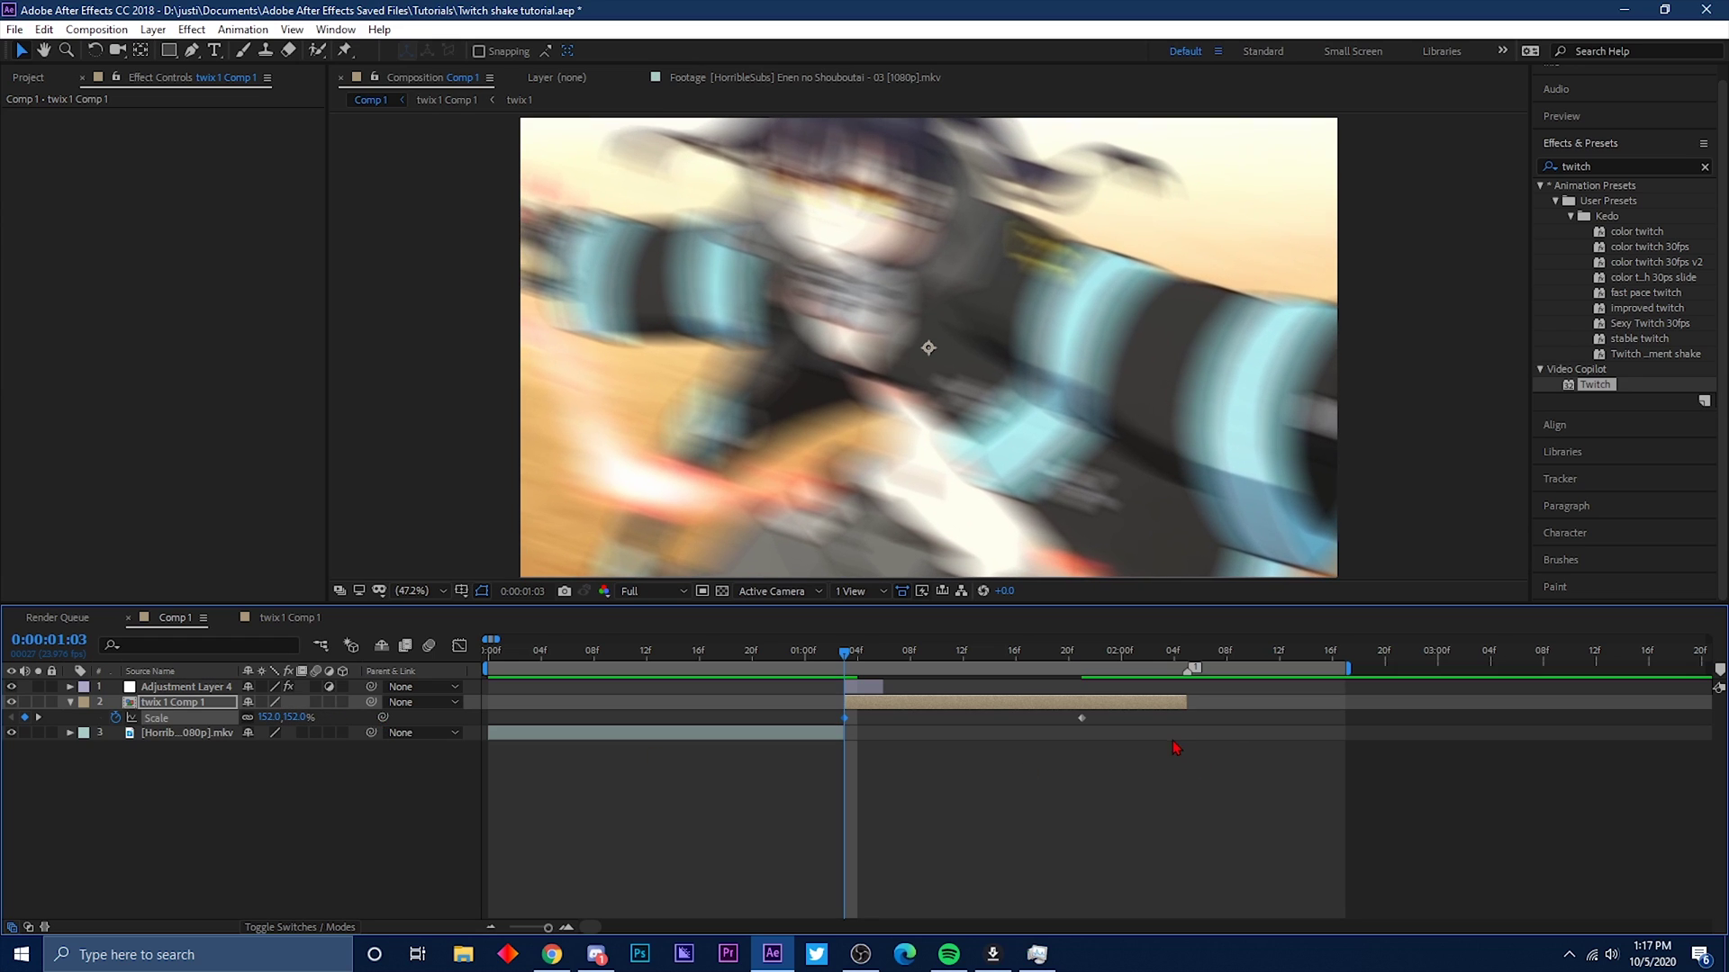
left_click_drag(1175, 747, 756, 708)
In the Graph Editor, select the Scale keyframes and lengthen the ease toward 100%.
left_click(459, 646)
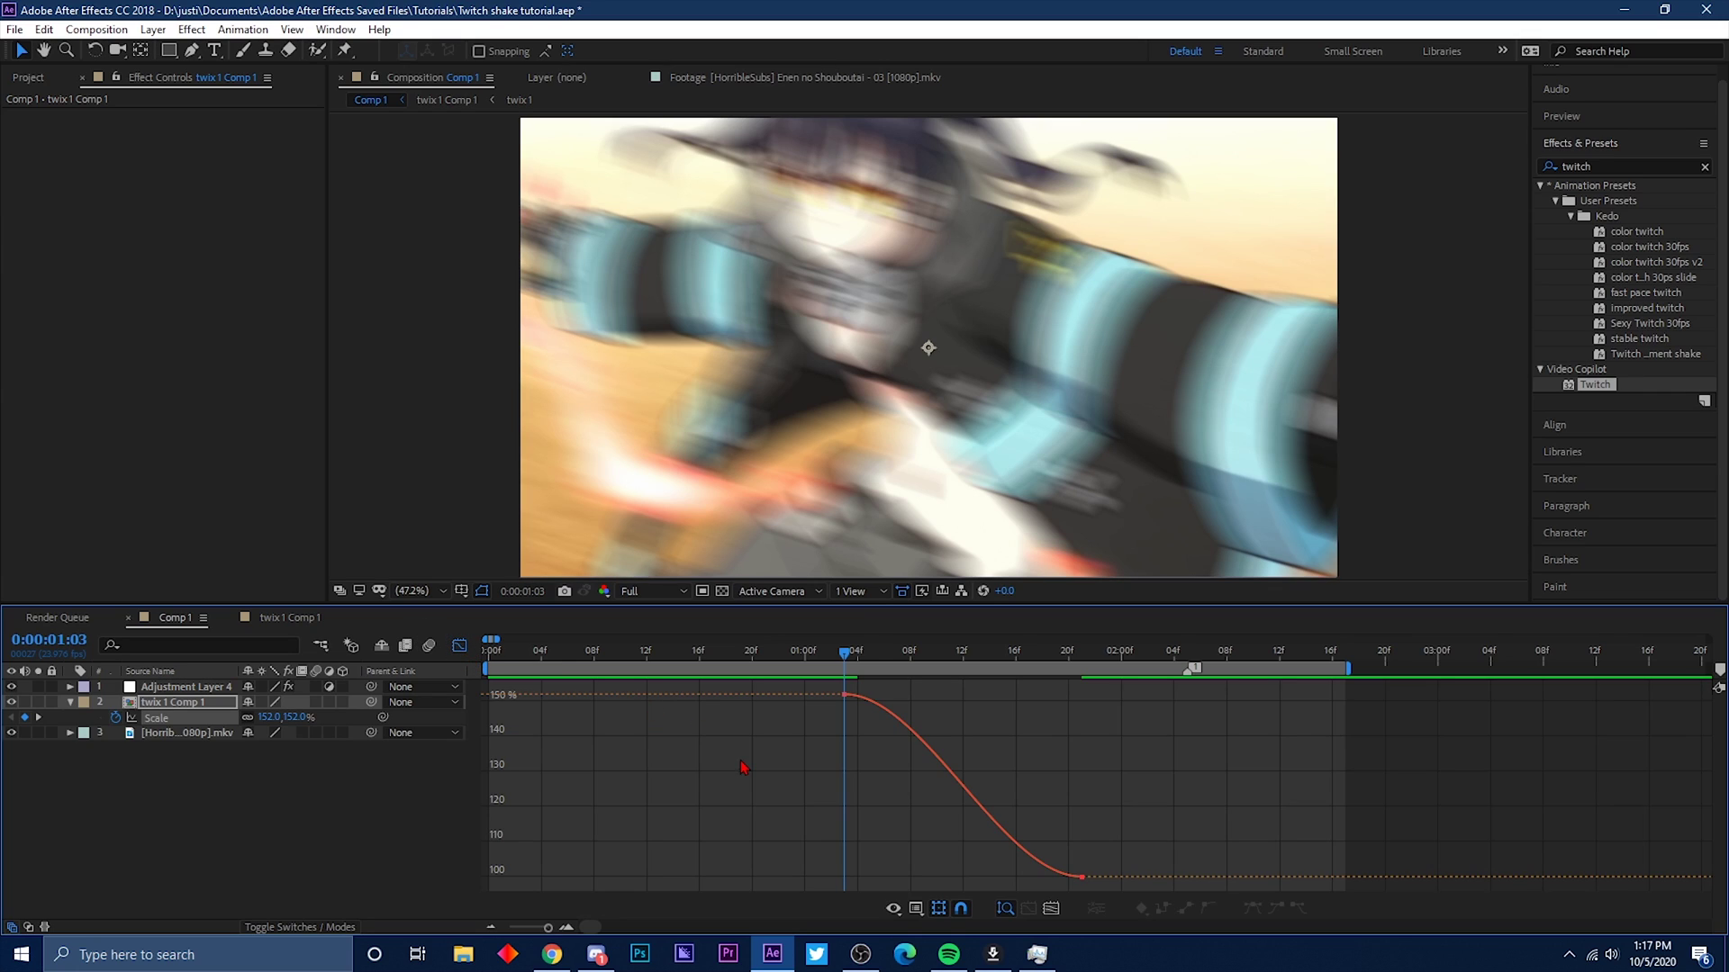
left_click_drag(754, 762, 788, 826)
left_click_drag(1000, 877, 850, 877)
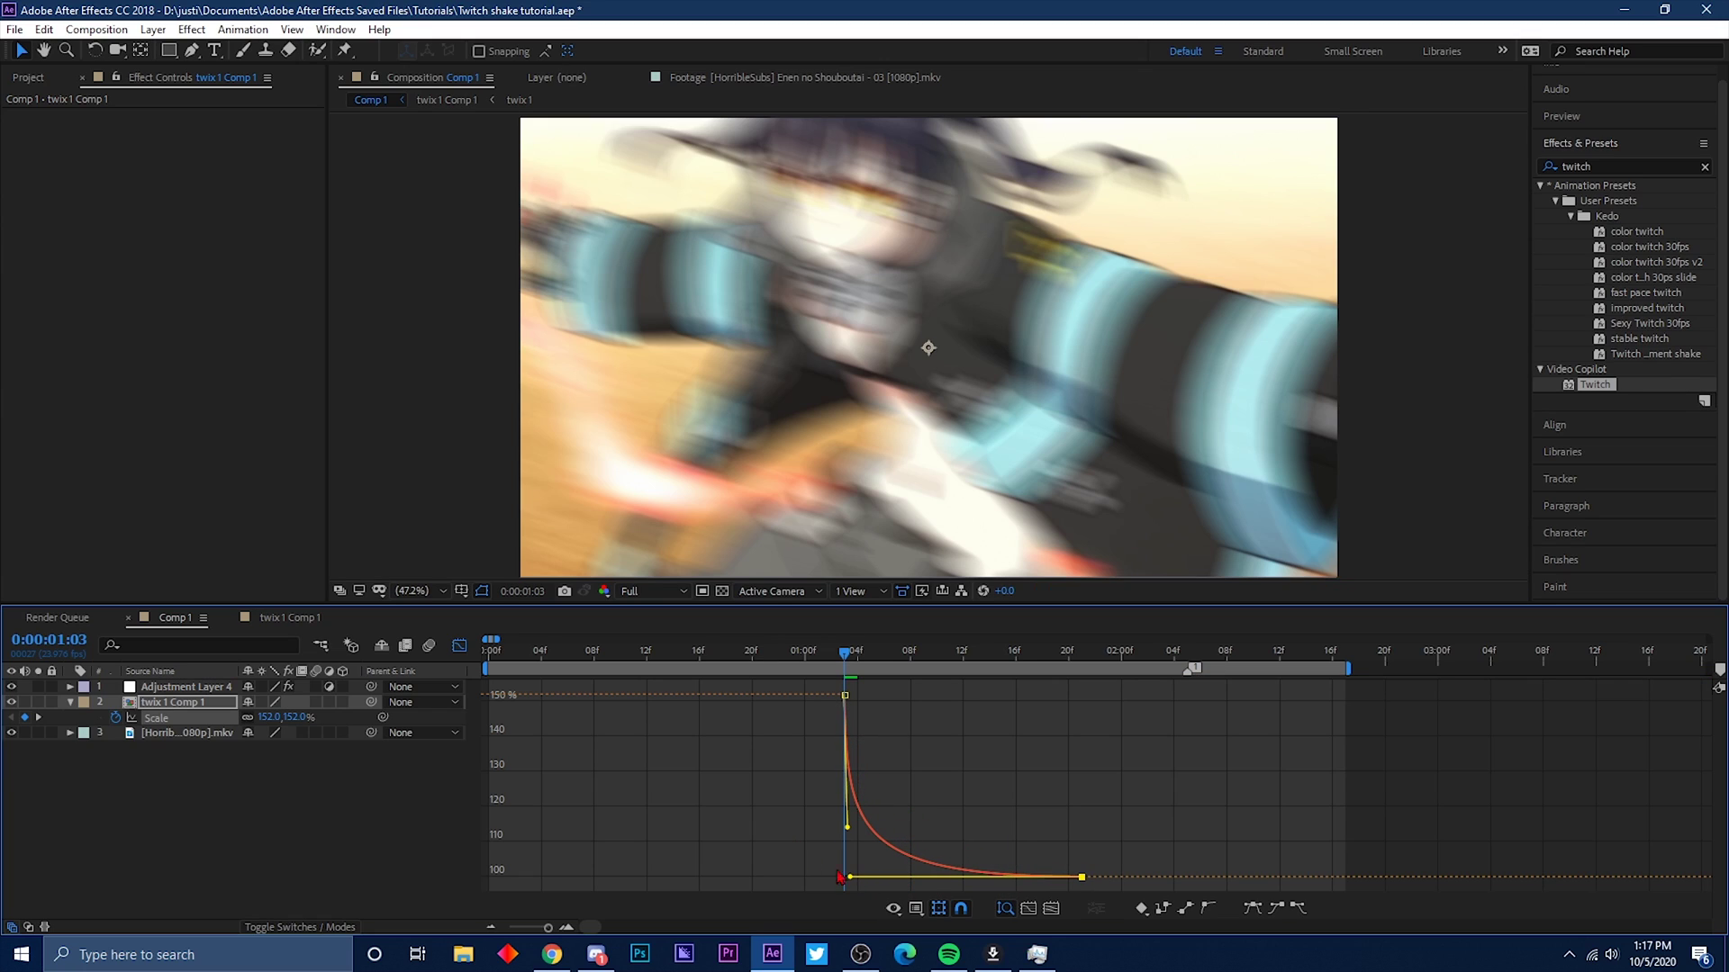
Turn on motion blur for twix 1 Comp 1, return to layer view, and scrub the punch.
left_click(316, 703)
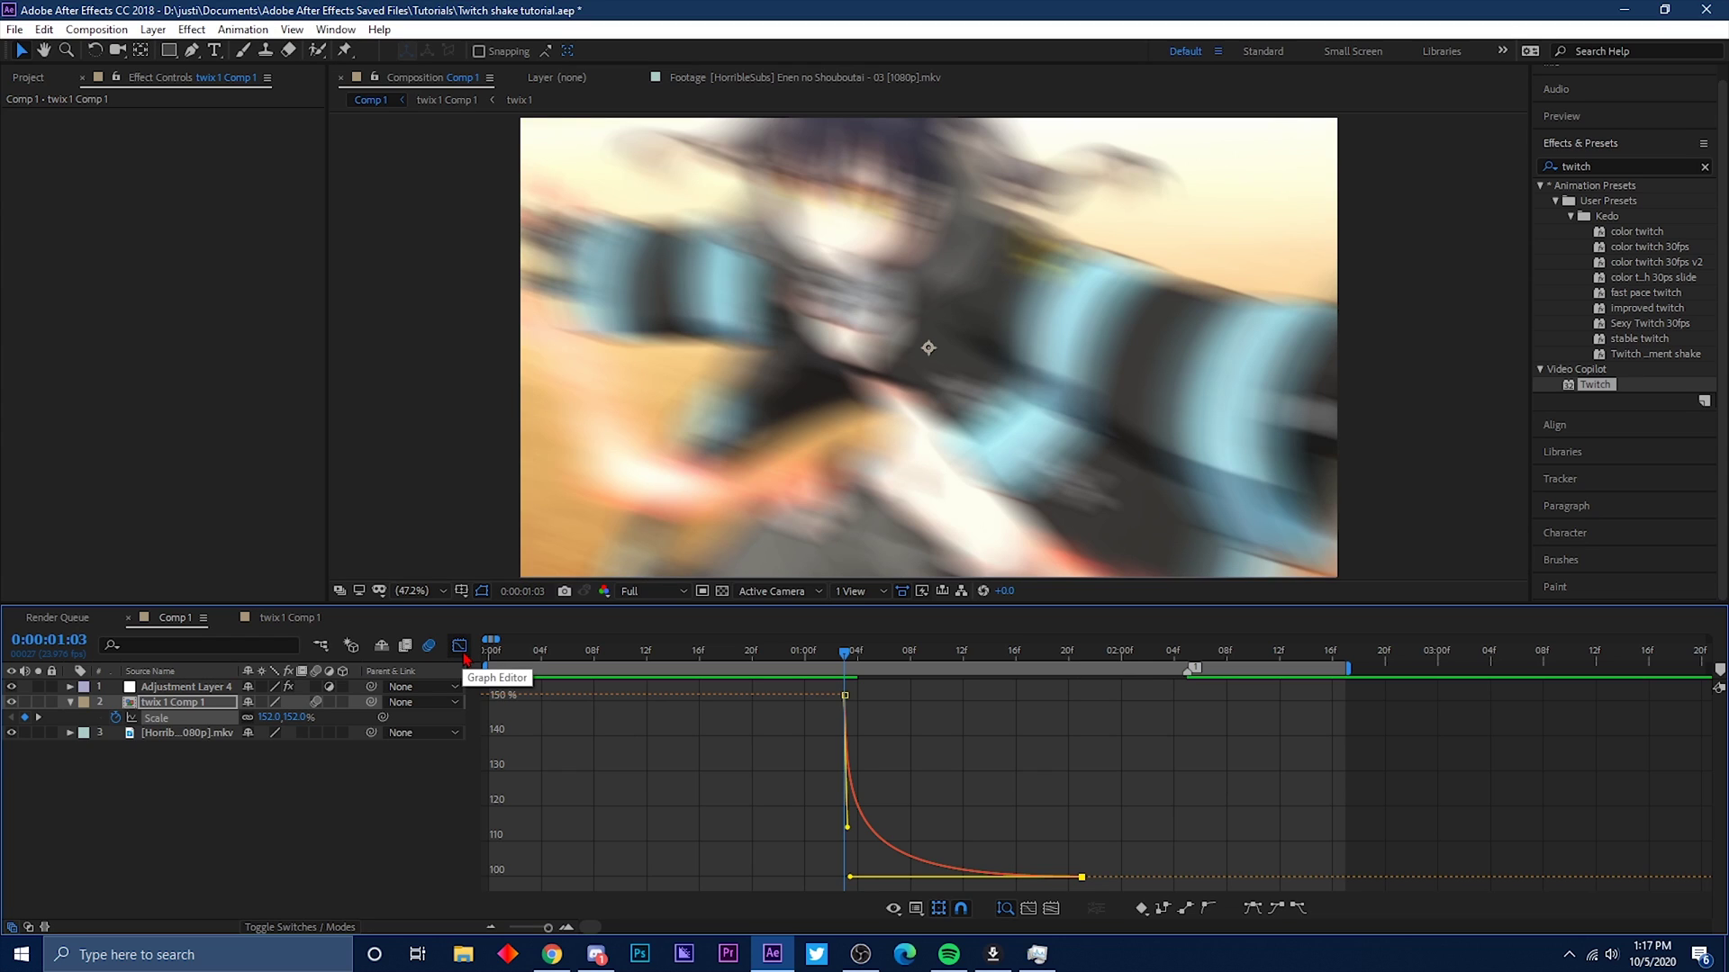
left_click(461, 650)
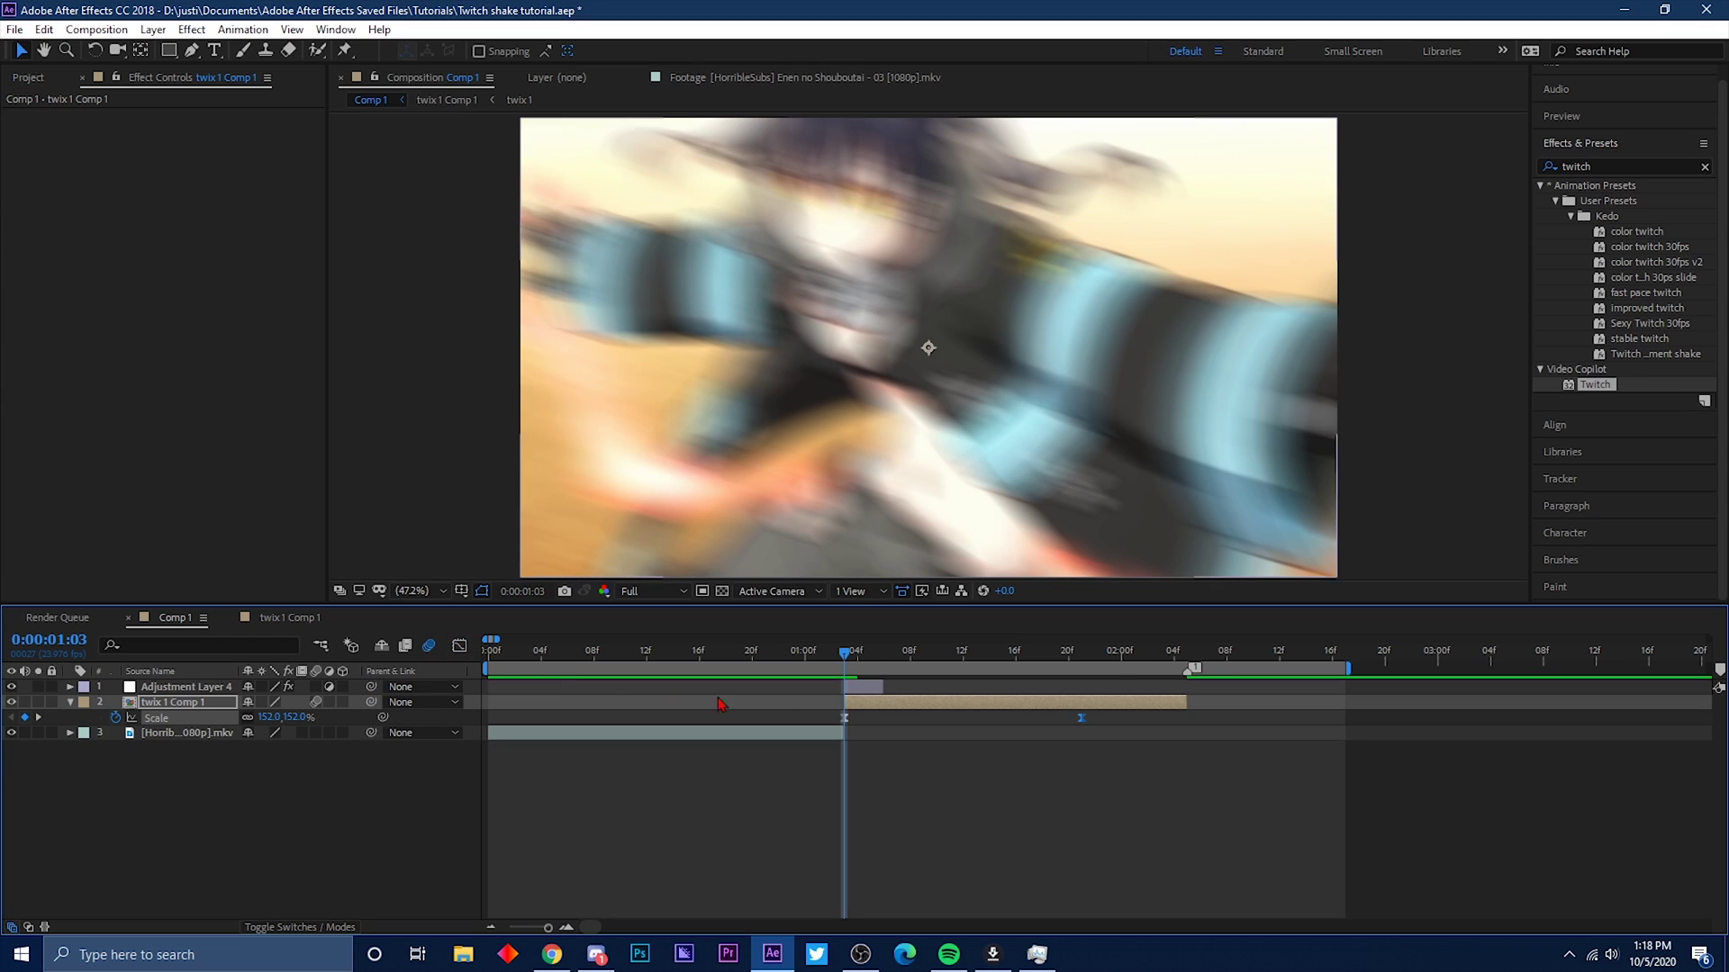
left_click_drag(863, 660, 726, 660)
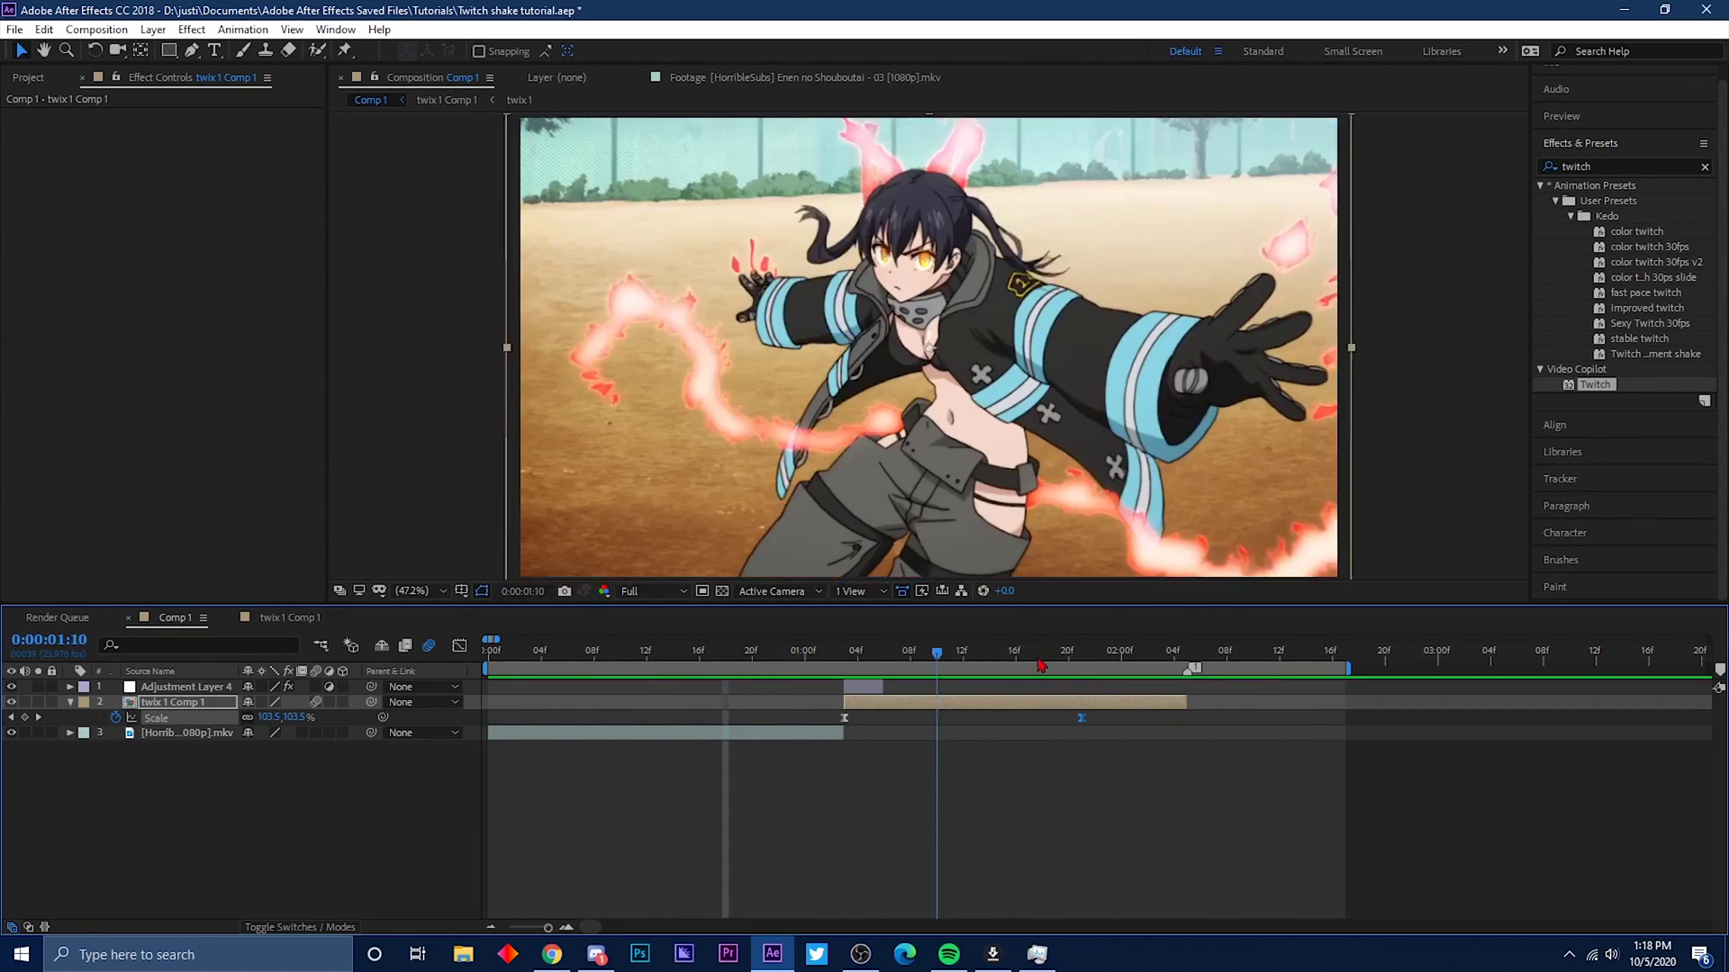
left_click_drag(729, 658, 1134, 724)
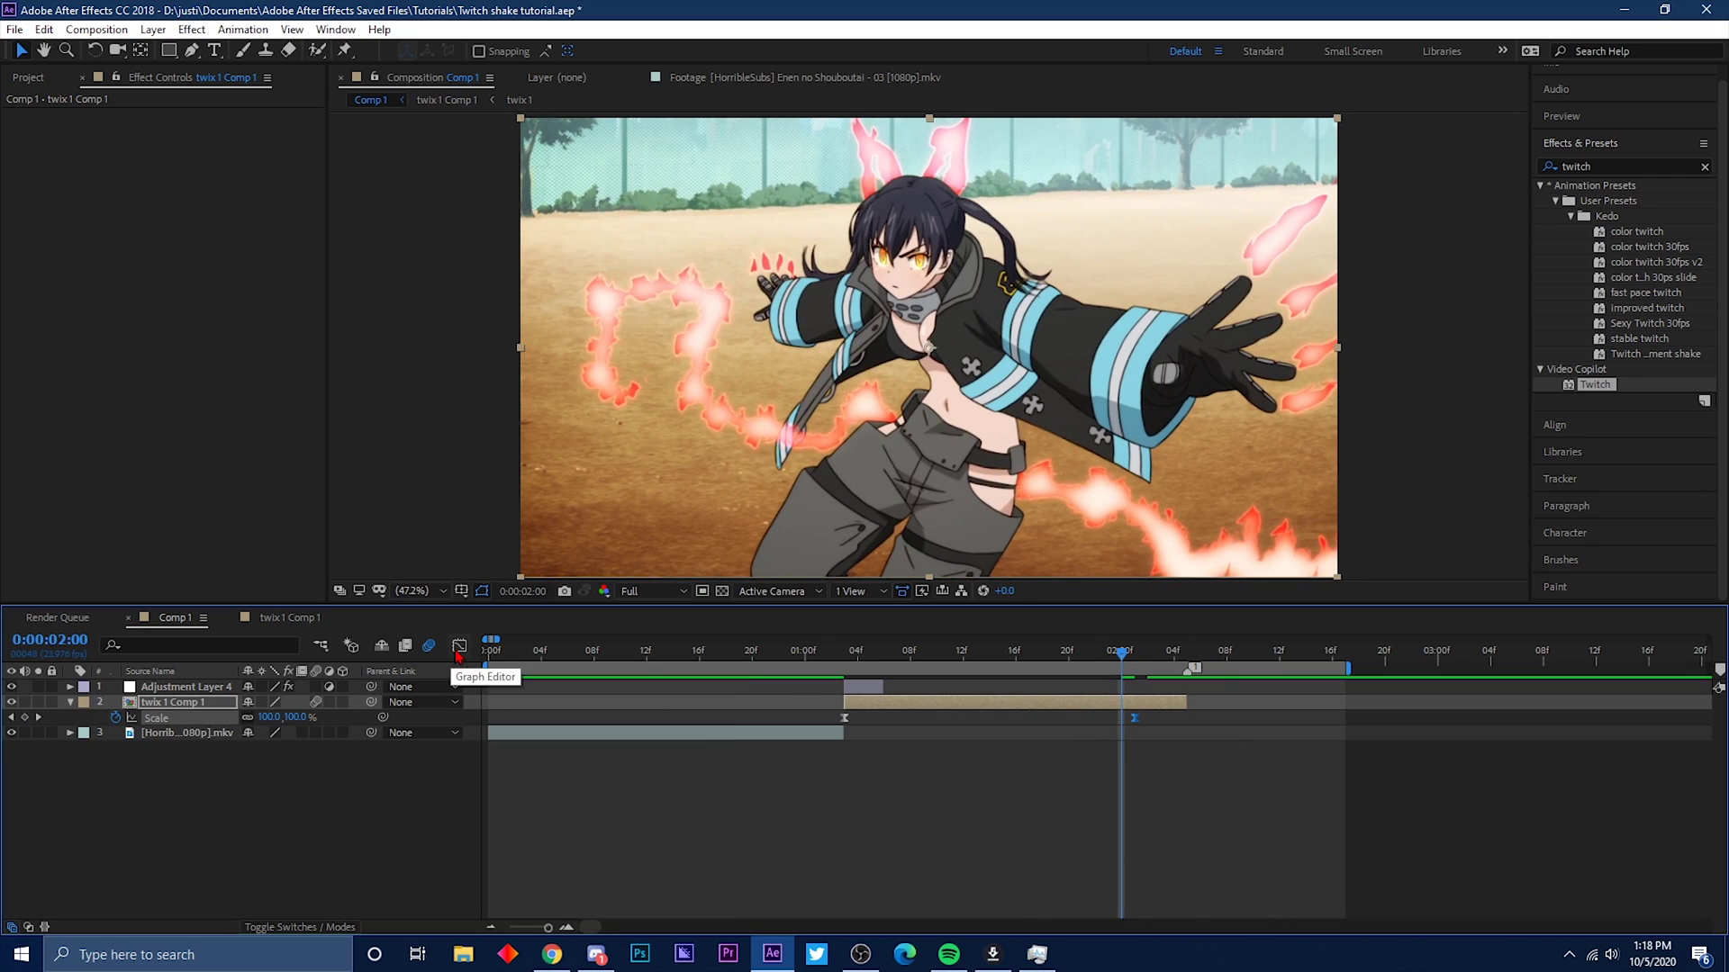
Reshape the 150% and 100% Scale bezier handles for a steep drop and smooth settle, previewing the punch.
left_click(459, 646)
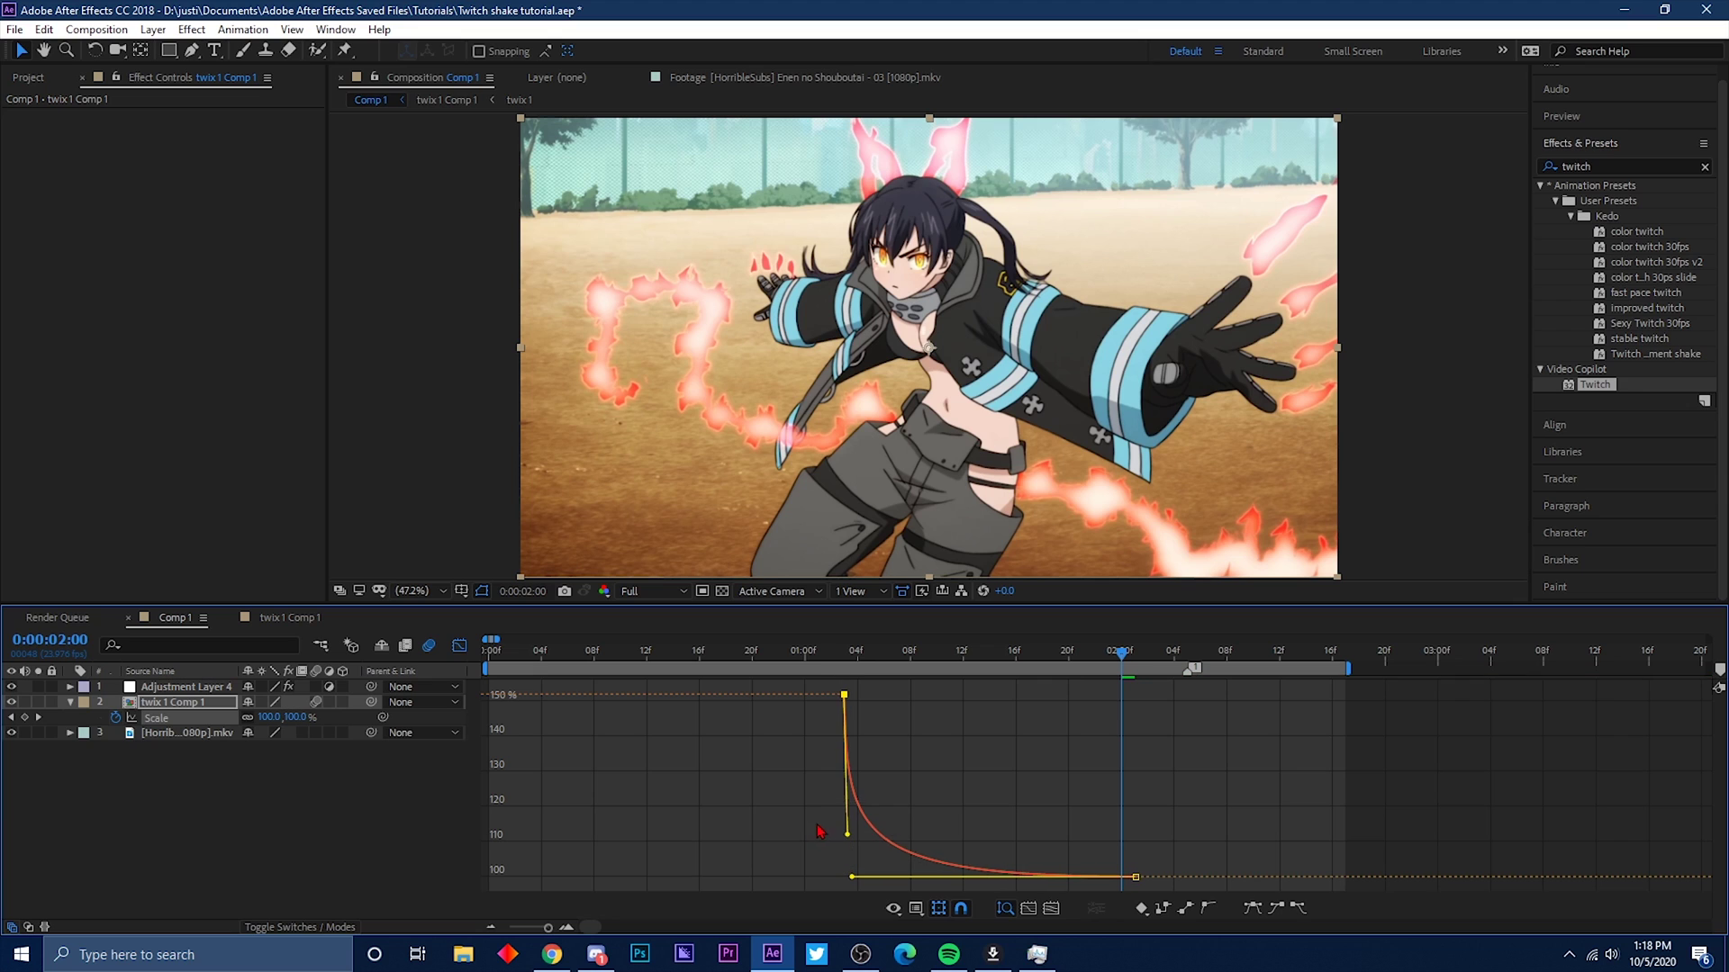
left_click_drag(846, 859, 814, 817)
left_click_drag(871, 882, 900, 879)
left_click_drag(1121, 650, 728, 653)
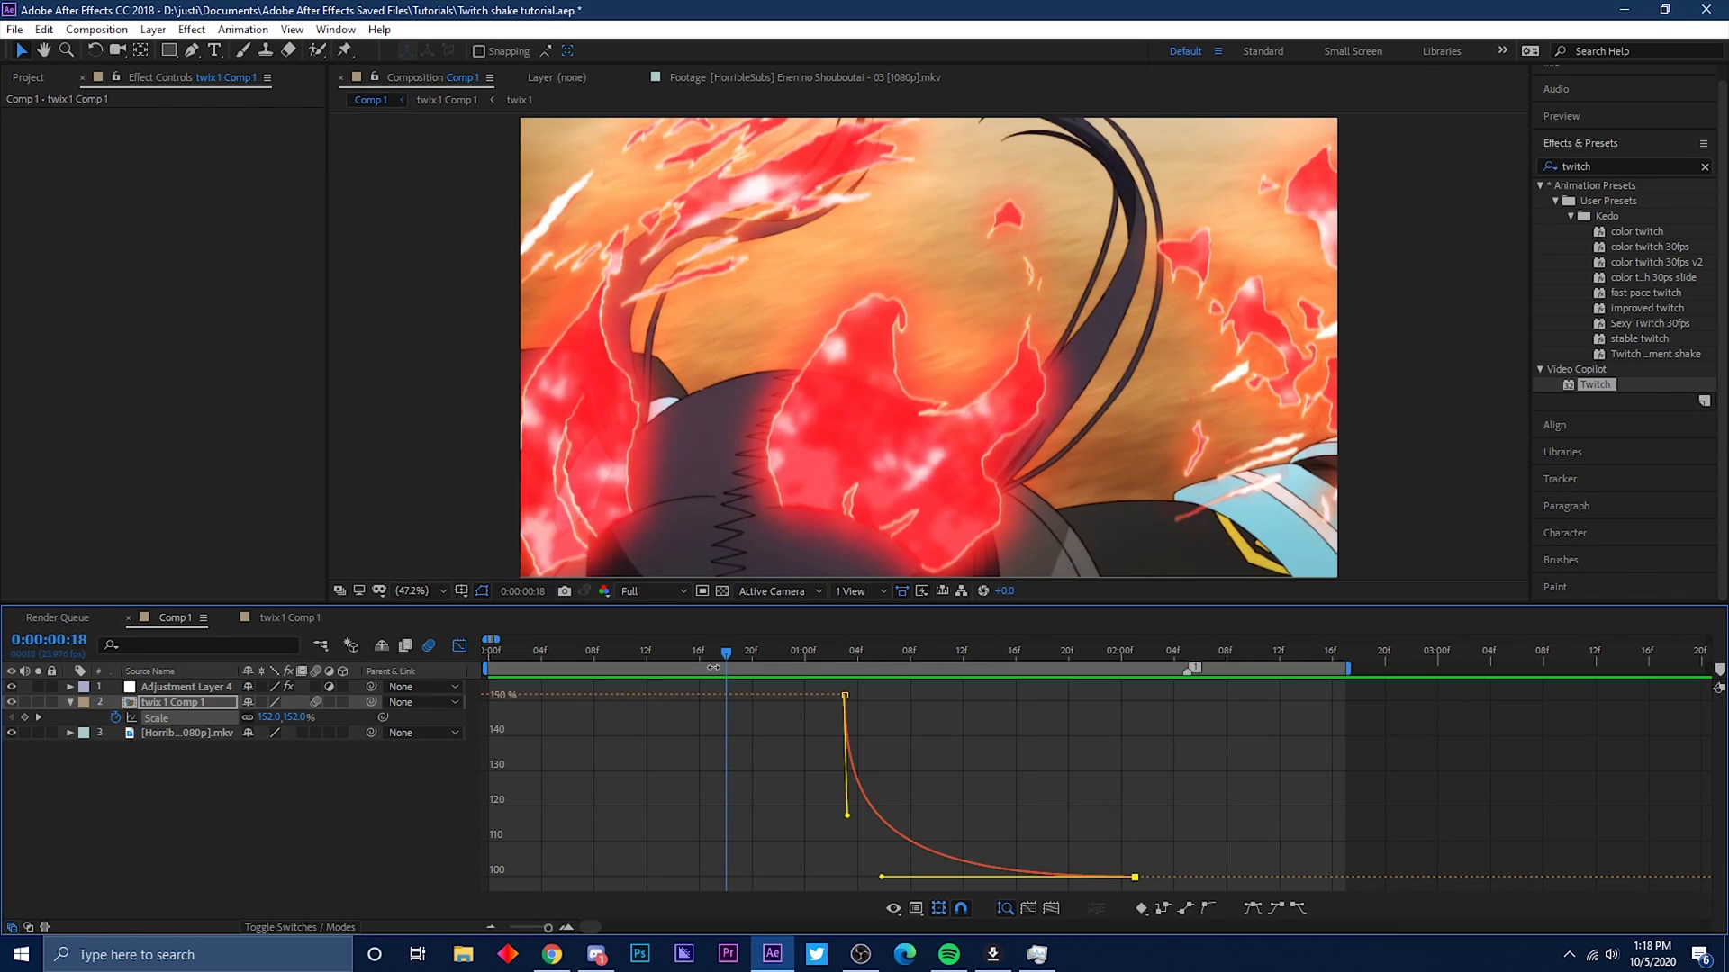
left_click_drag(726, 652, 540, 656)
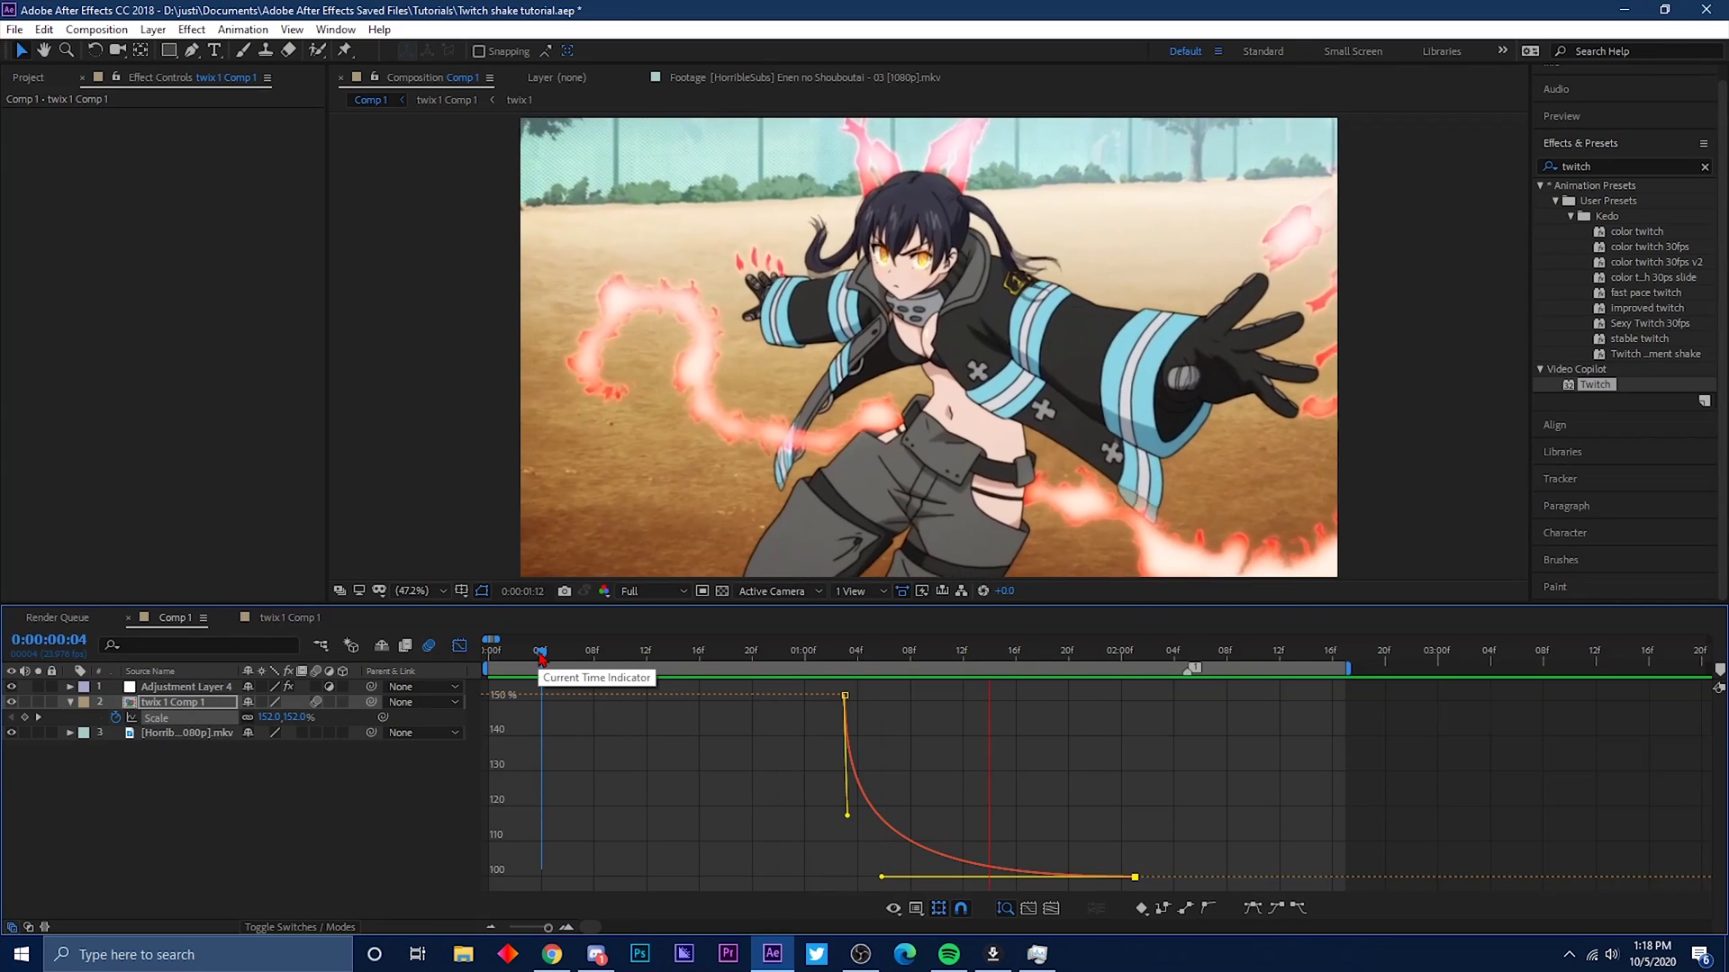
left_click_drag(883, 877, 848, 850)
key("space")
left_click(660, 668)
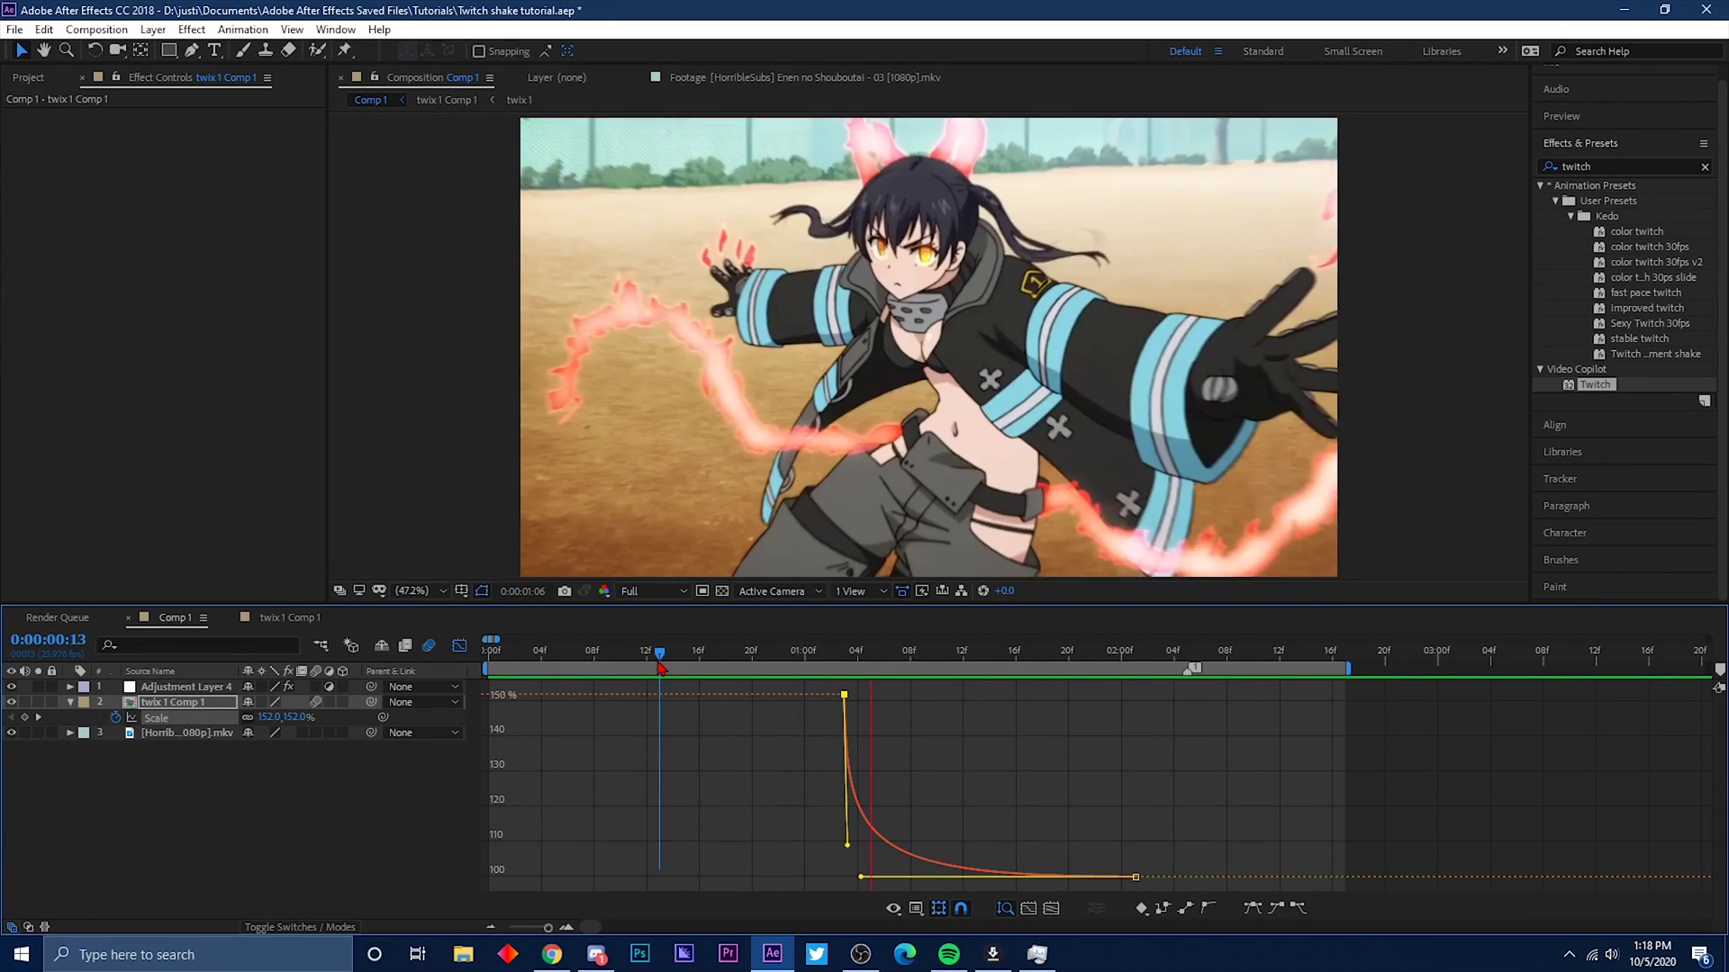
key("space")
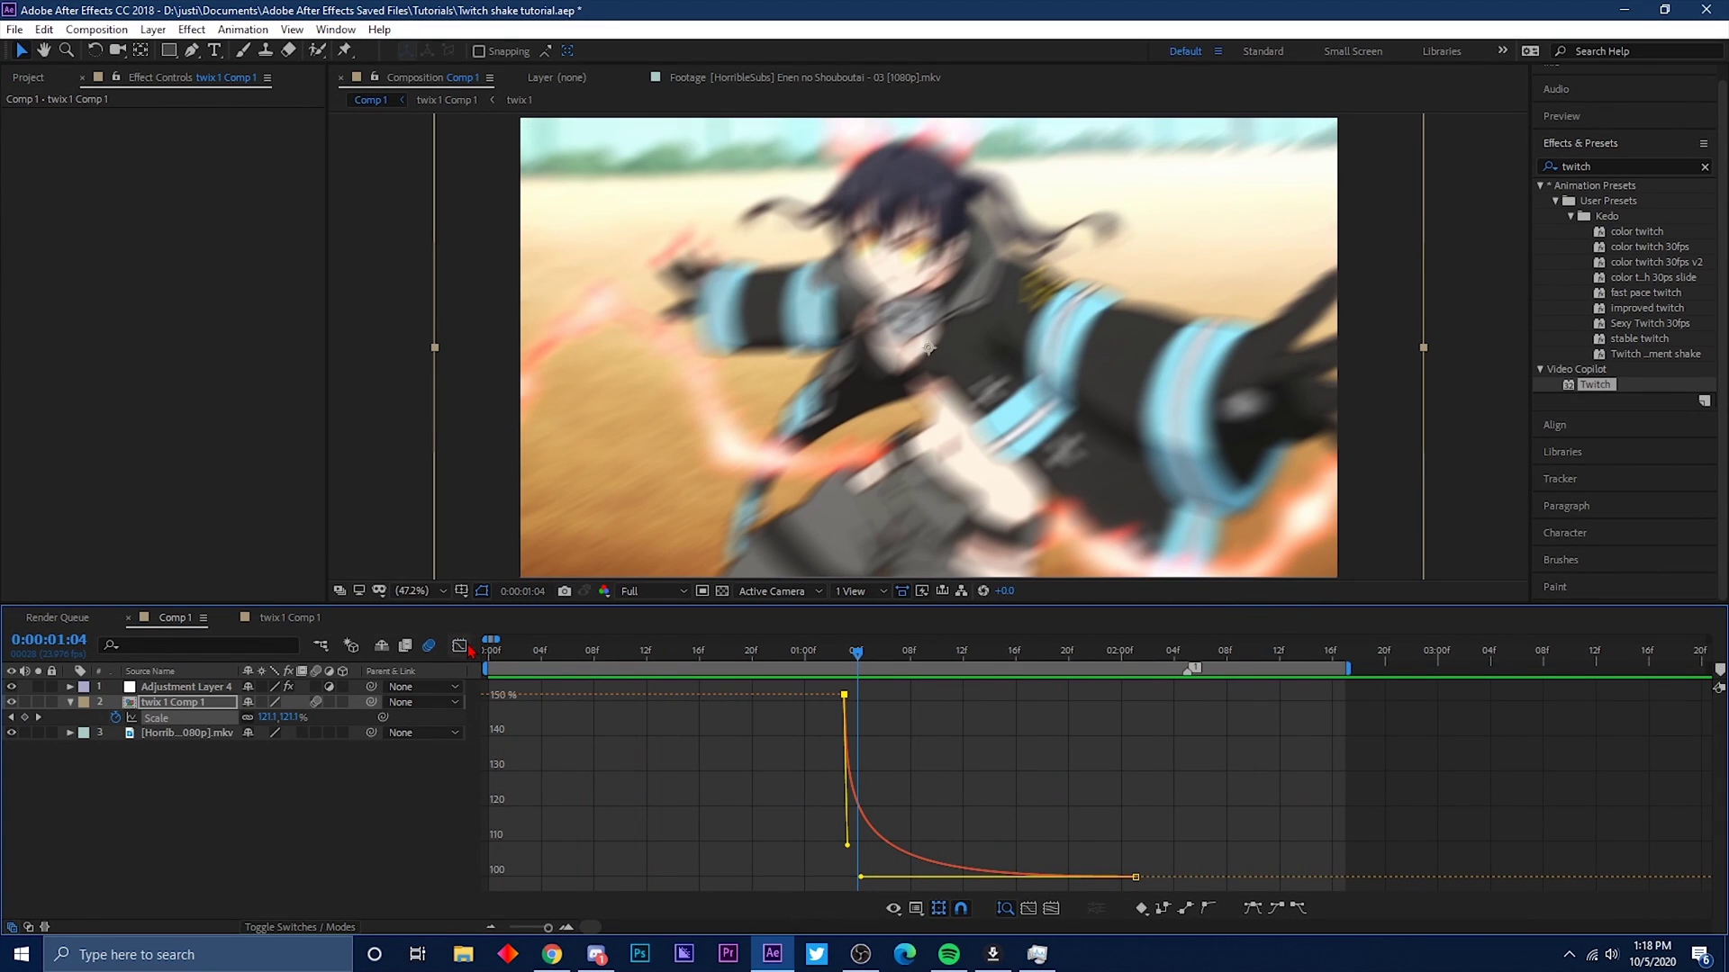
Select Adjustment Layer 4 and show its Twitch Operator Controls in Effect Controls.
left_click(469, 649)
left_click(864, 687)
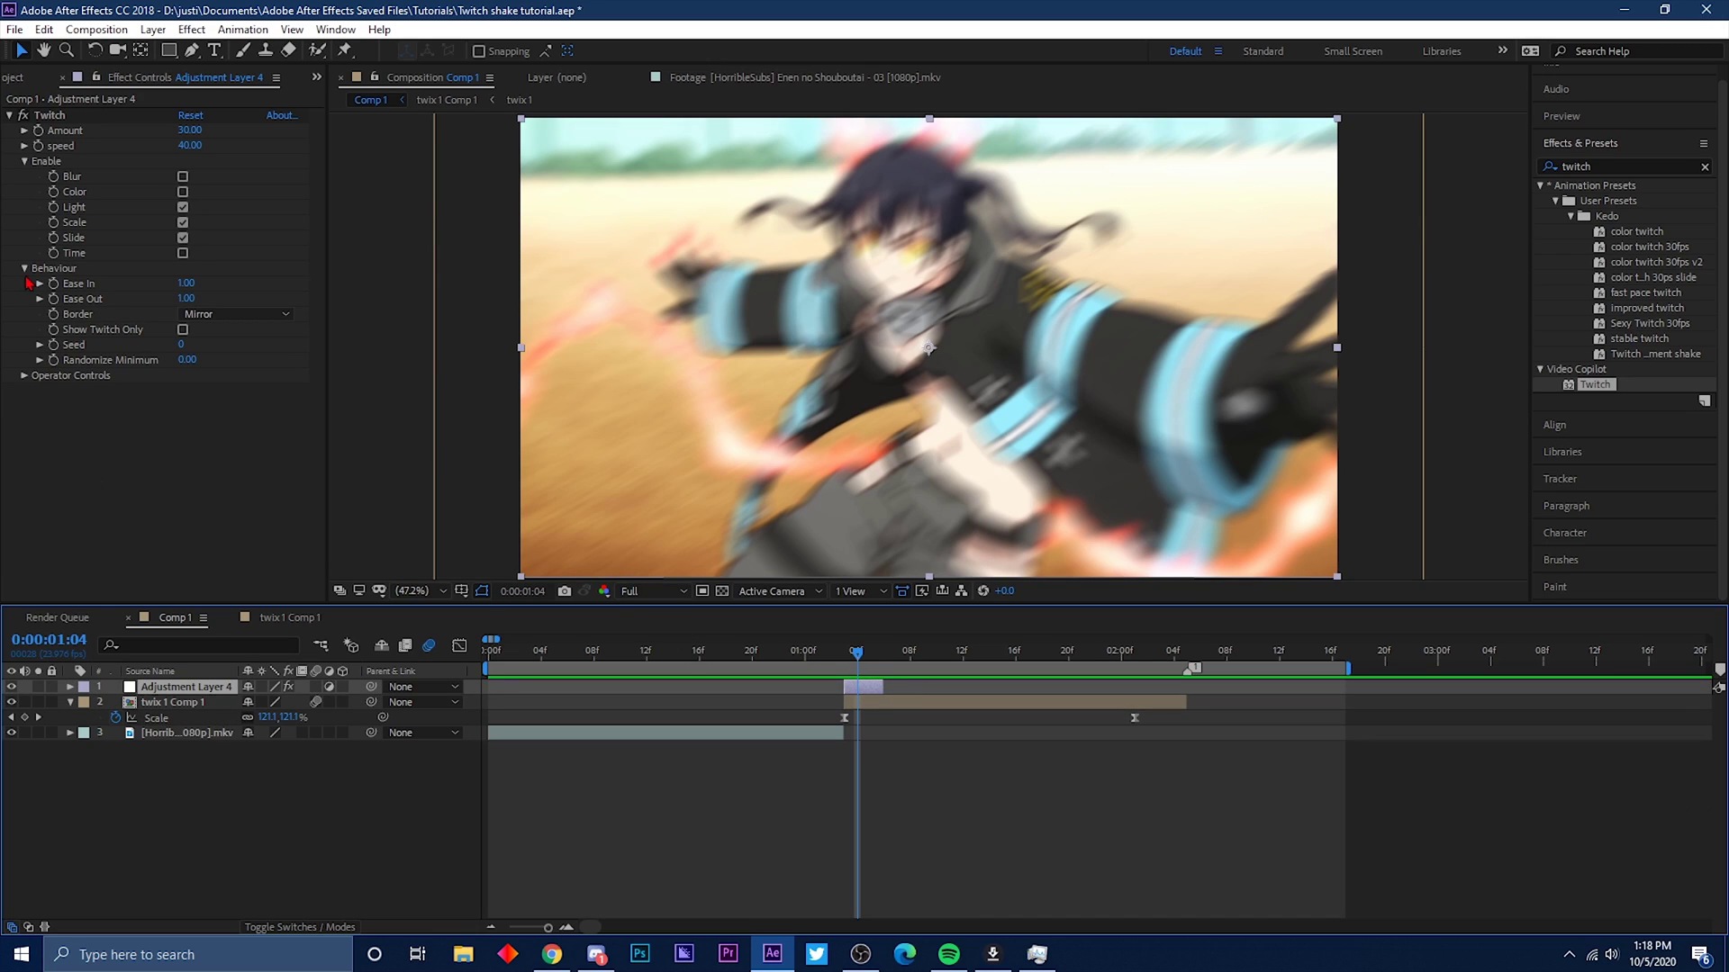
left_click(25, 161)
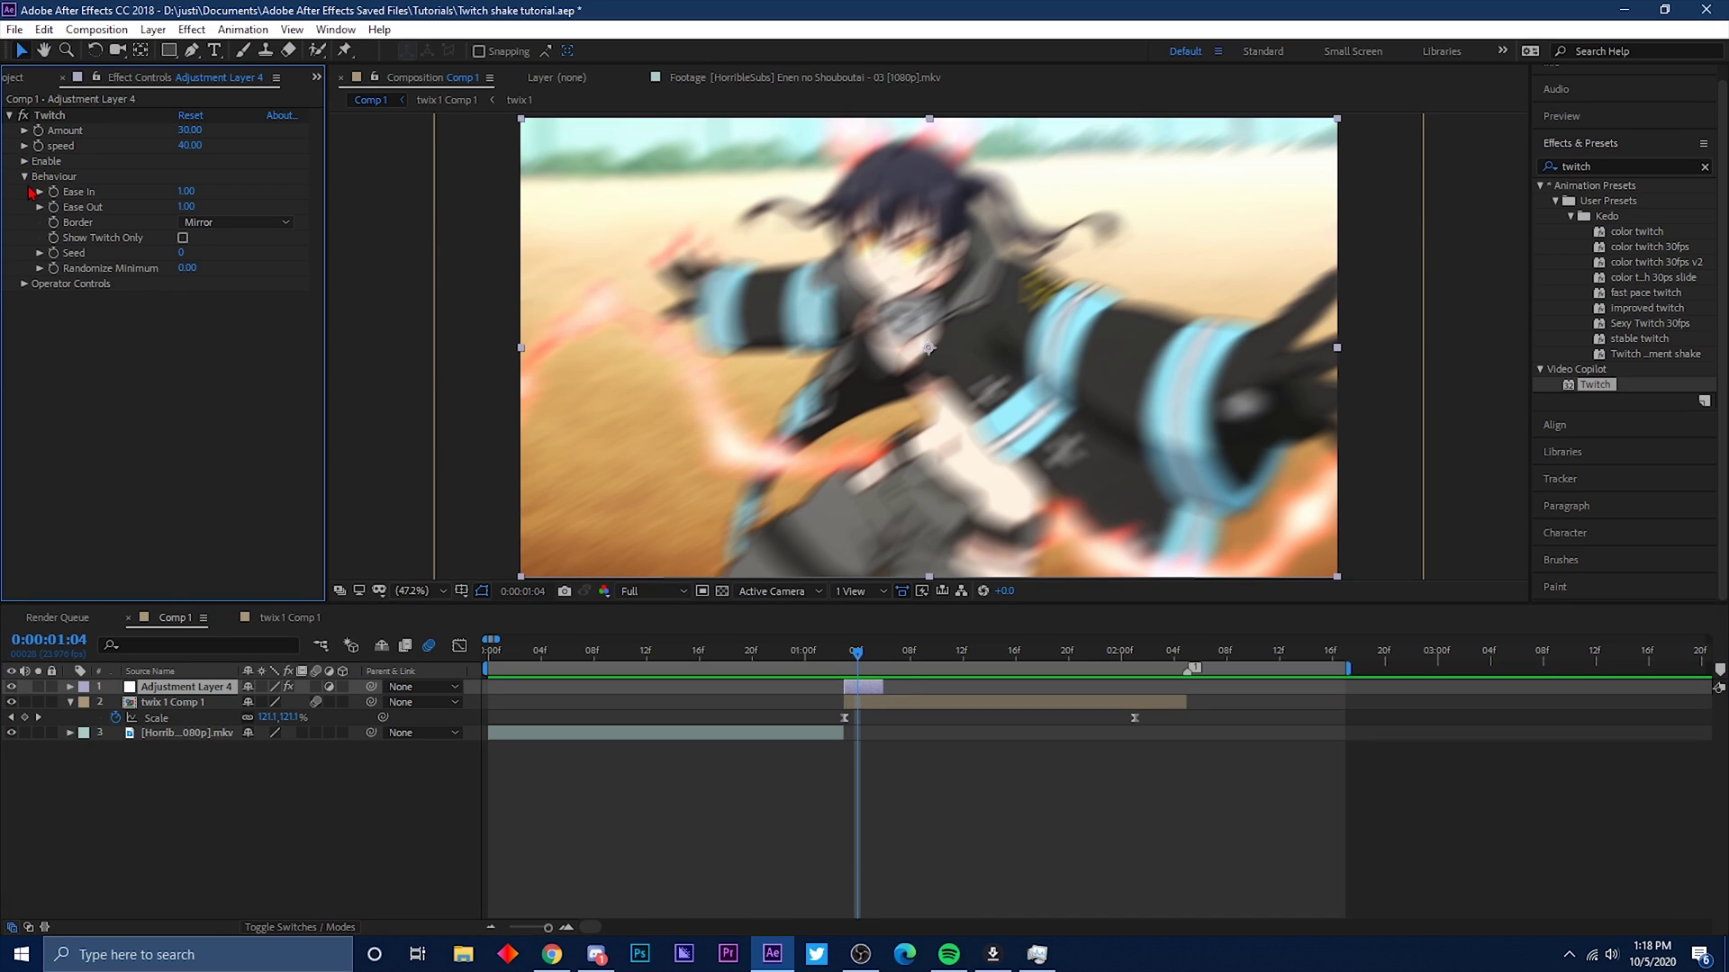
left_click(24, 177)
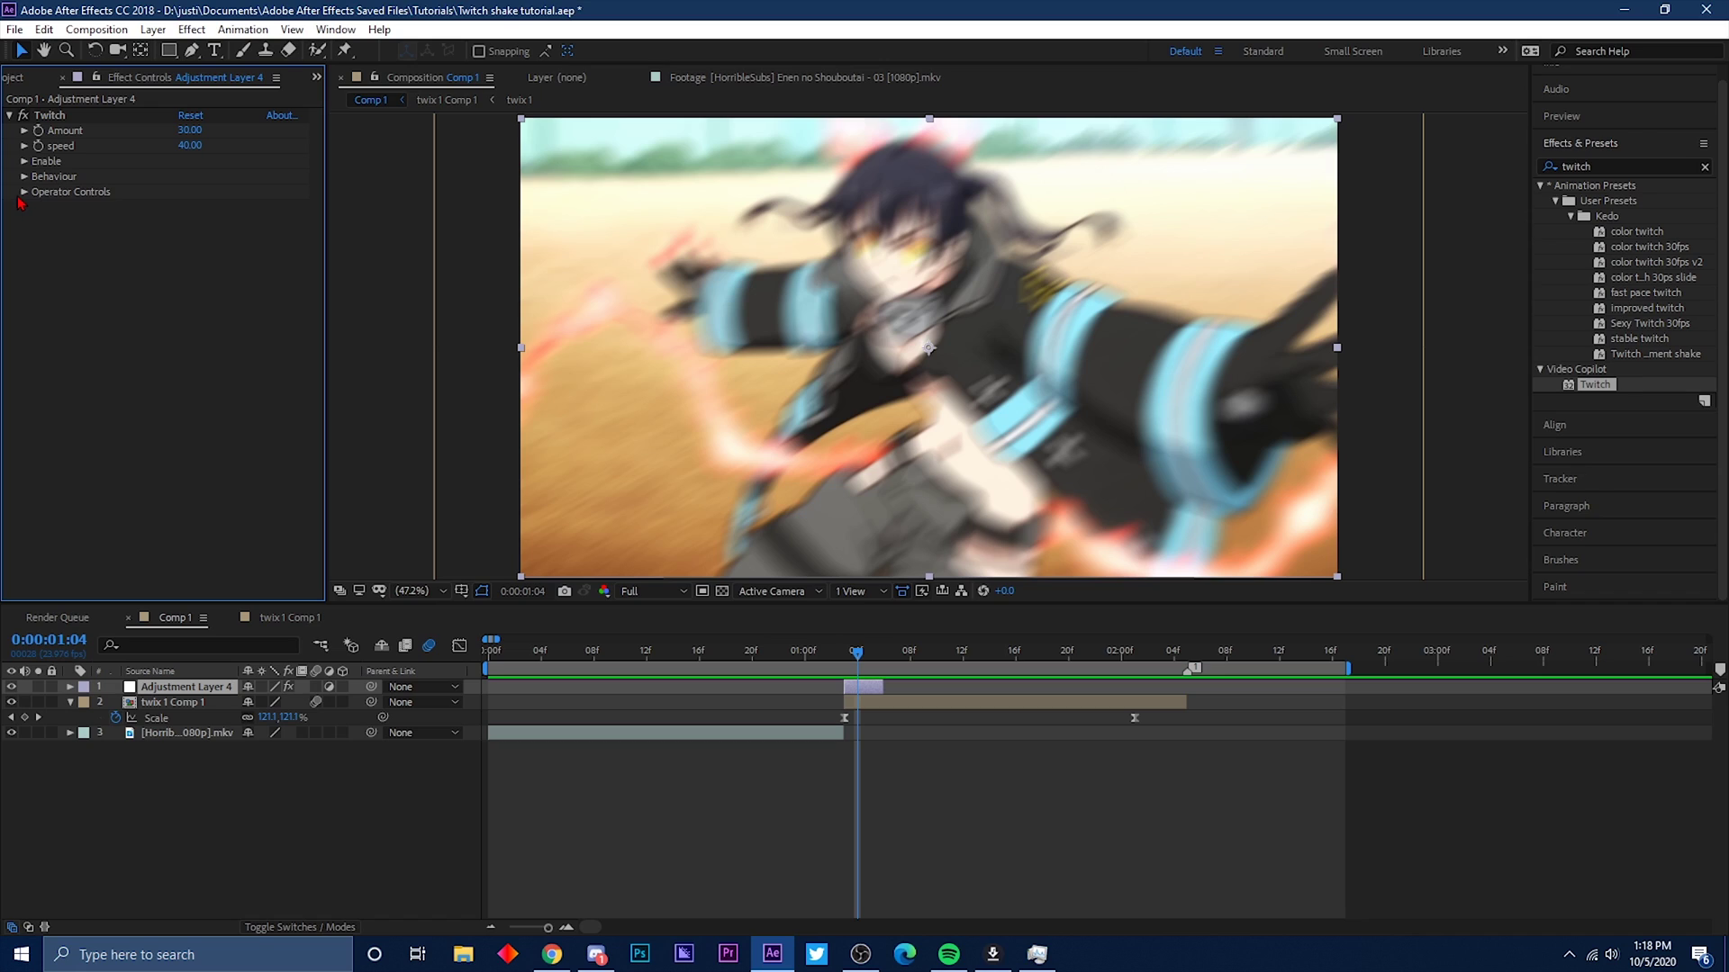
left_click(25, 192)
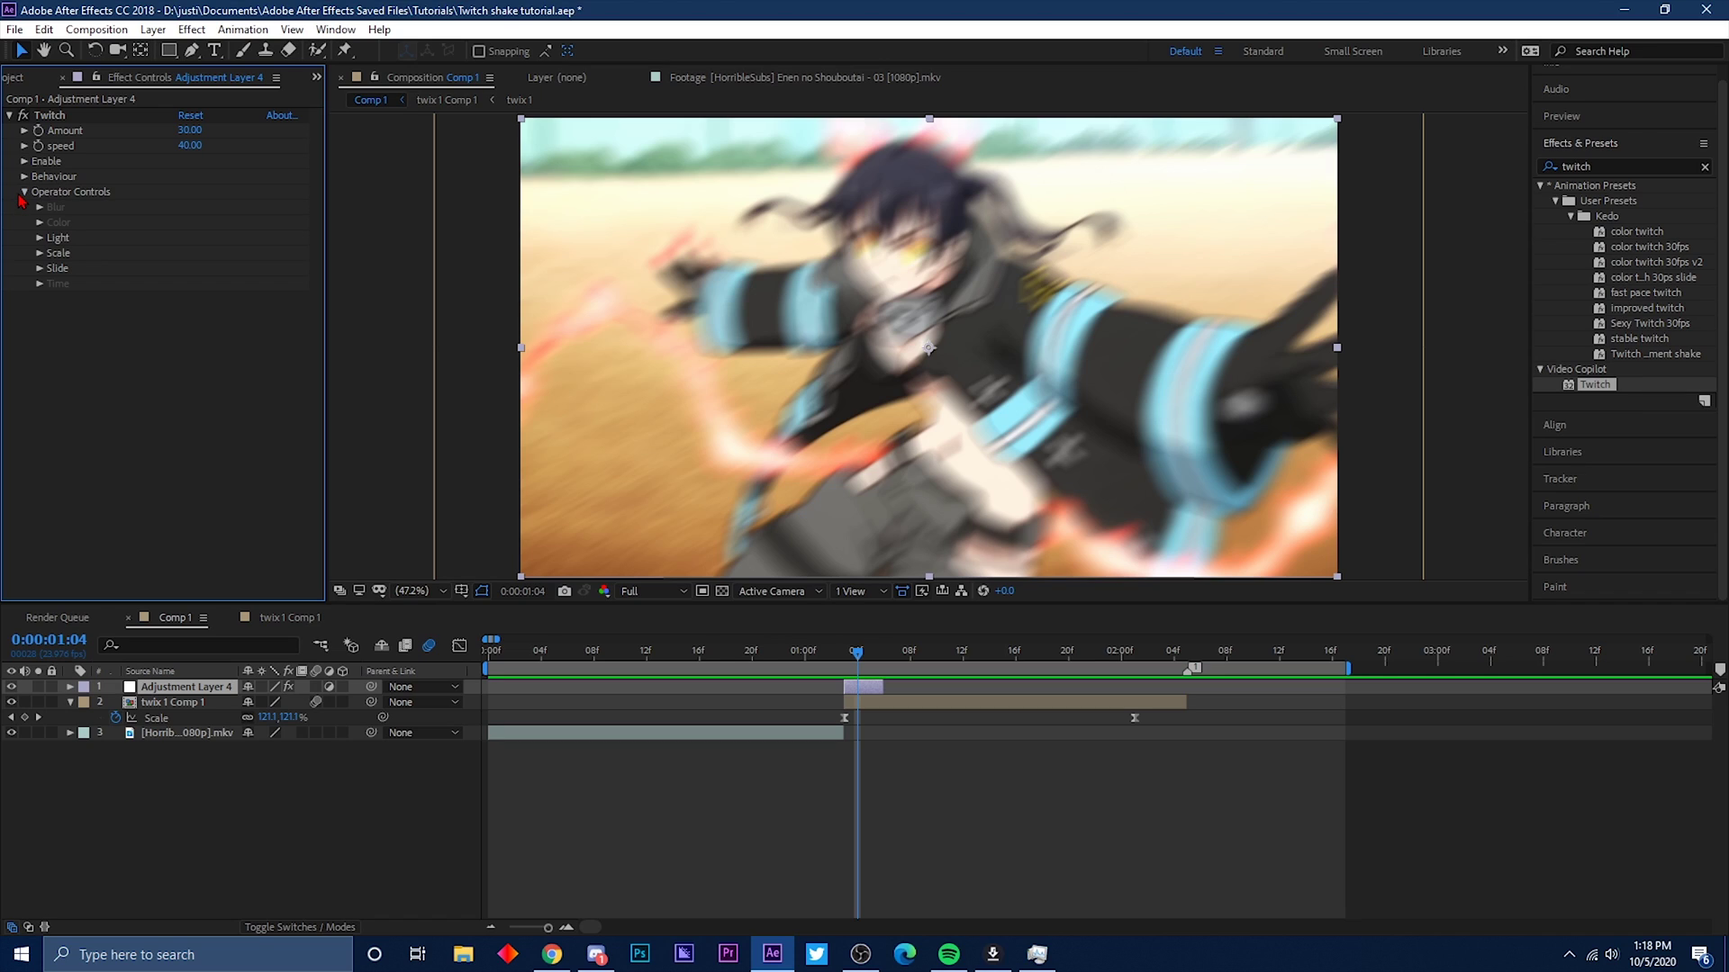
Set the Twitch Slide Direction to 0x+345° and collapse the Slide and Operator Controls groups.
left_click(40, 270)
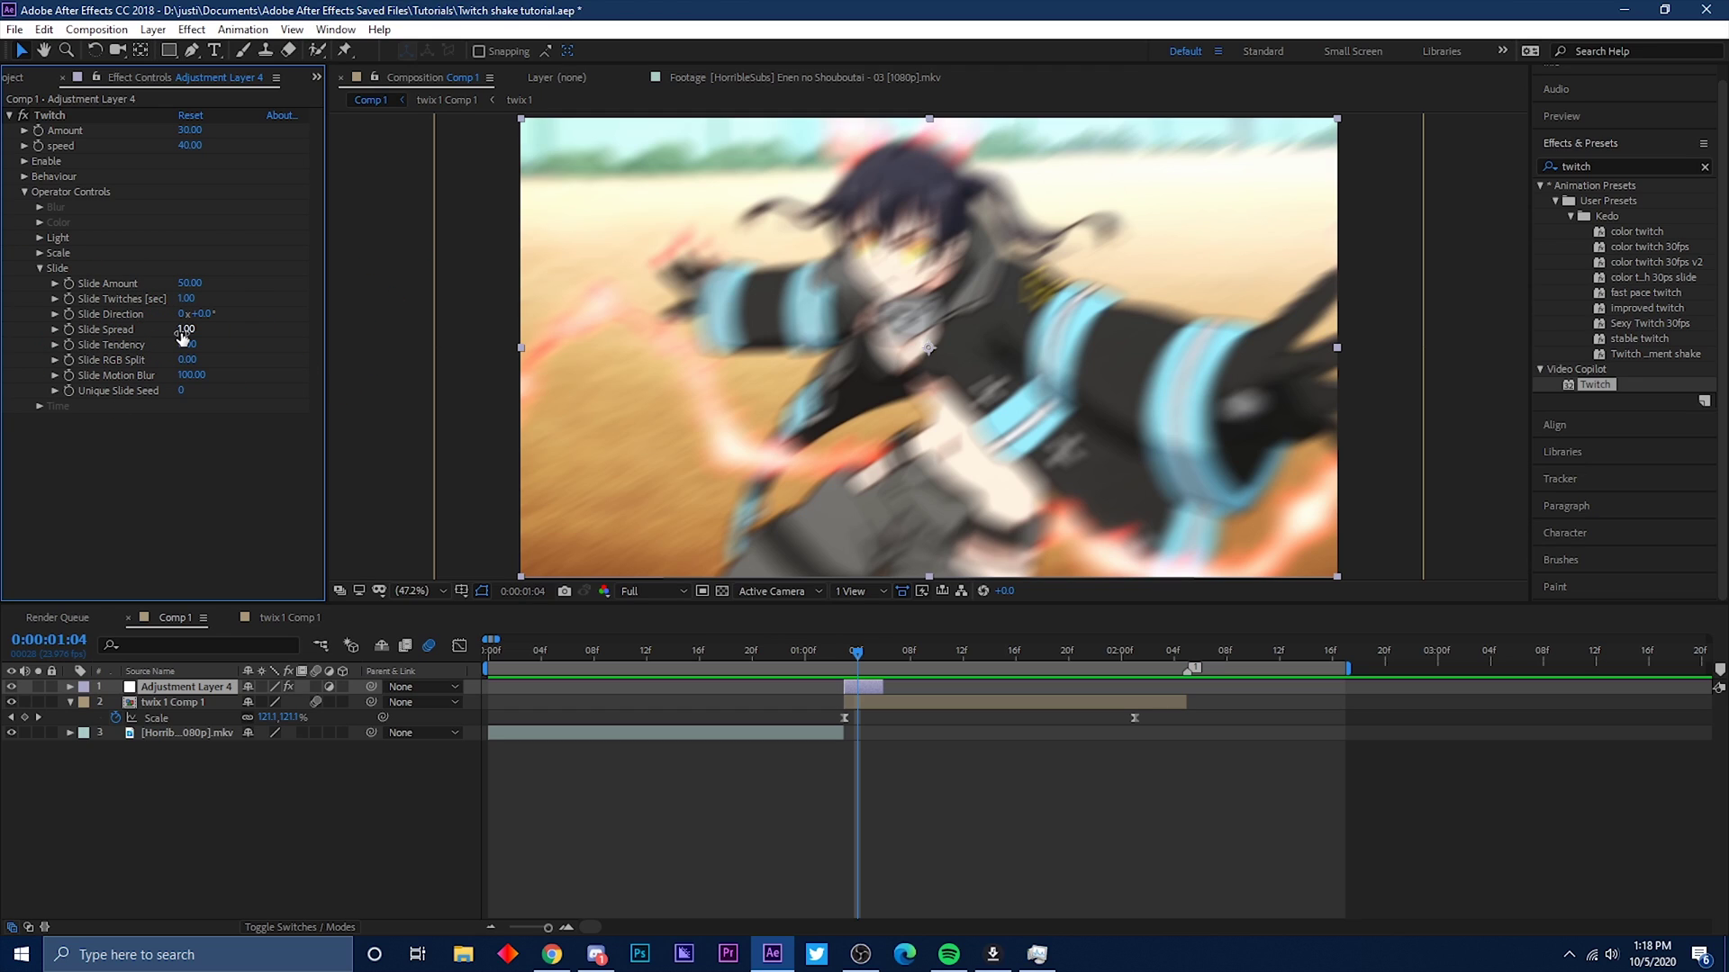
left_click_drag(182, 337, 221, 330)
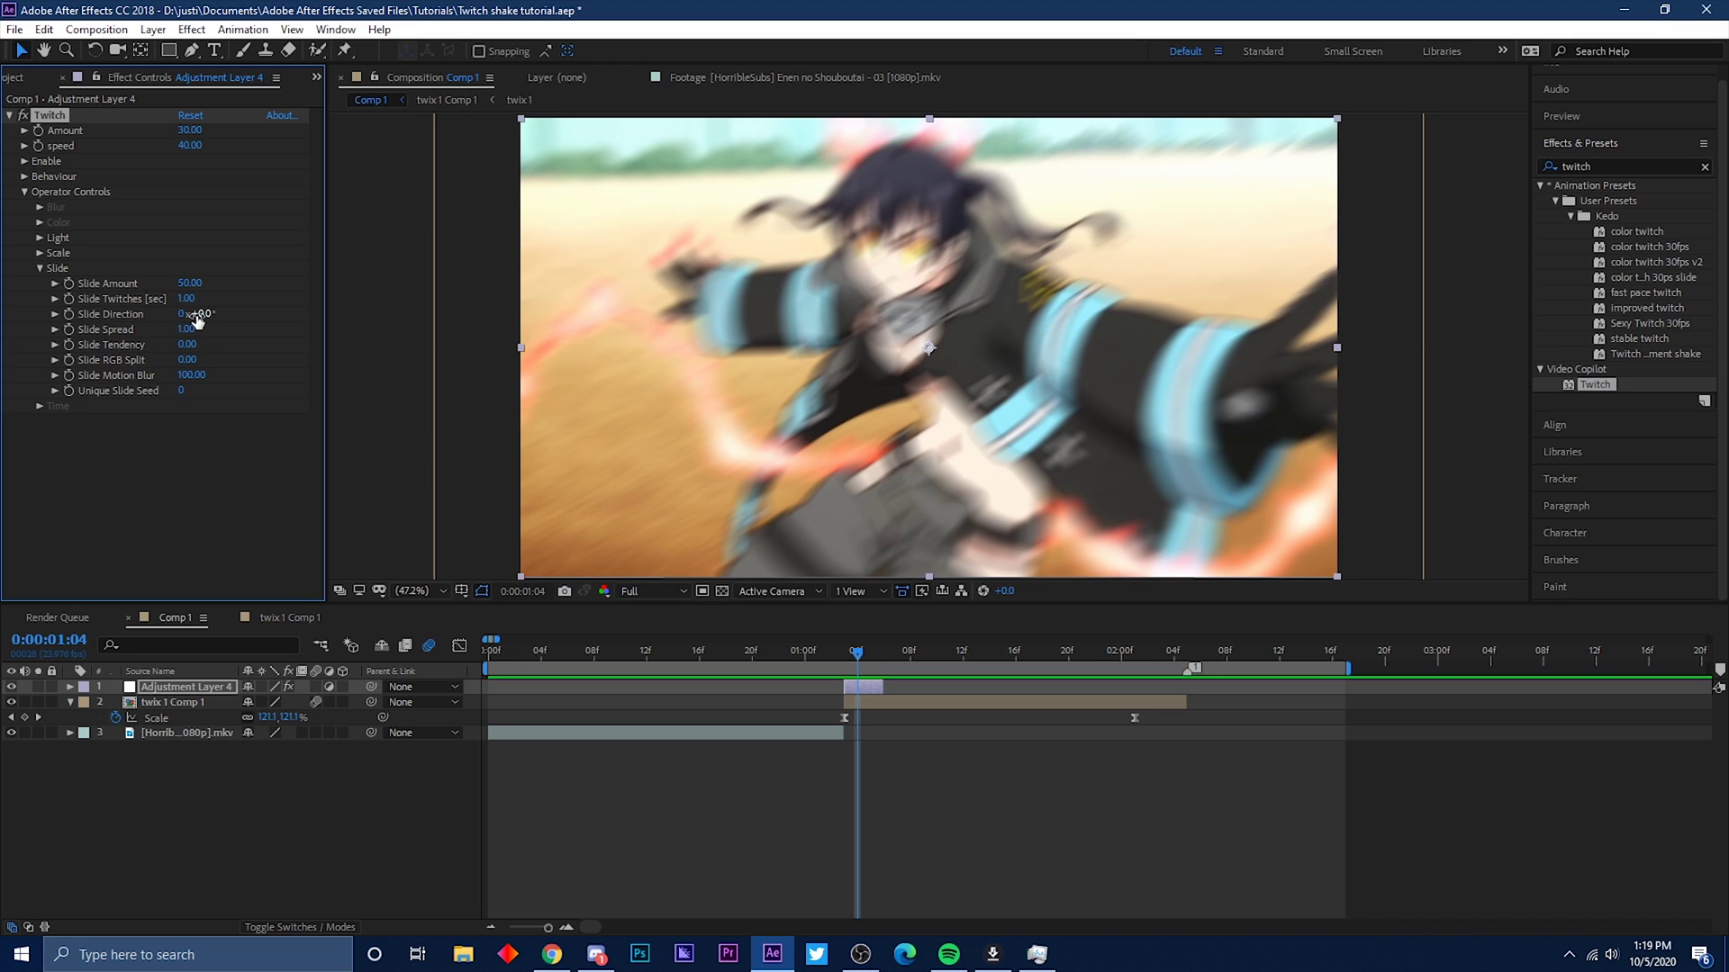
mouse_move(219, 313)
left_mouse_down()
mouse_move(496, 317)
mouse_move(232, 321)
left_mouse_up()
left_click(38, 268)
left_click(22, 193)
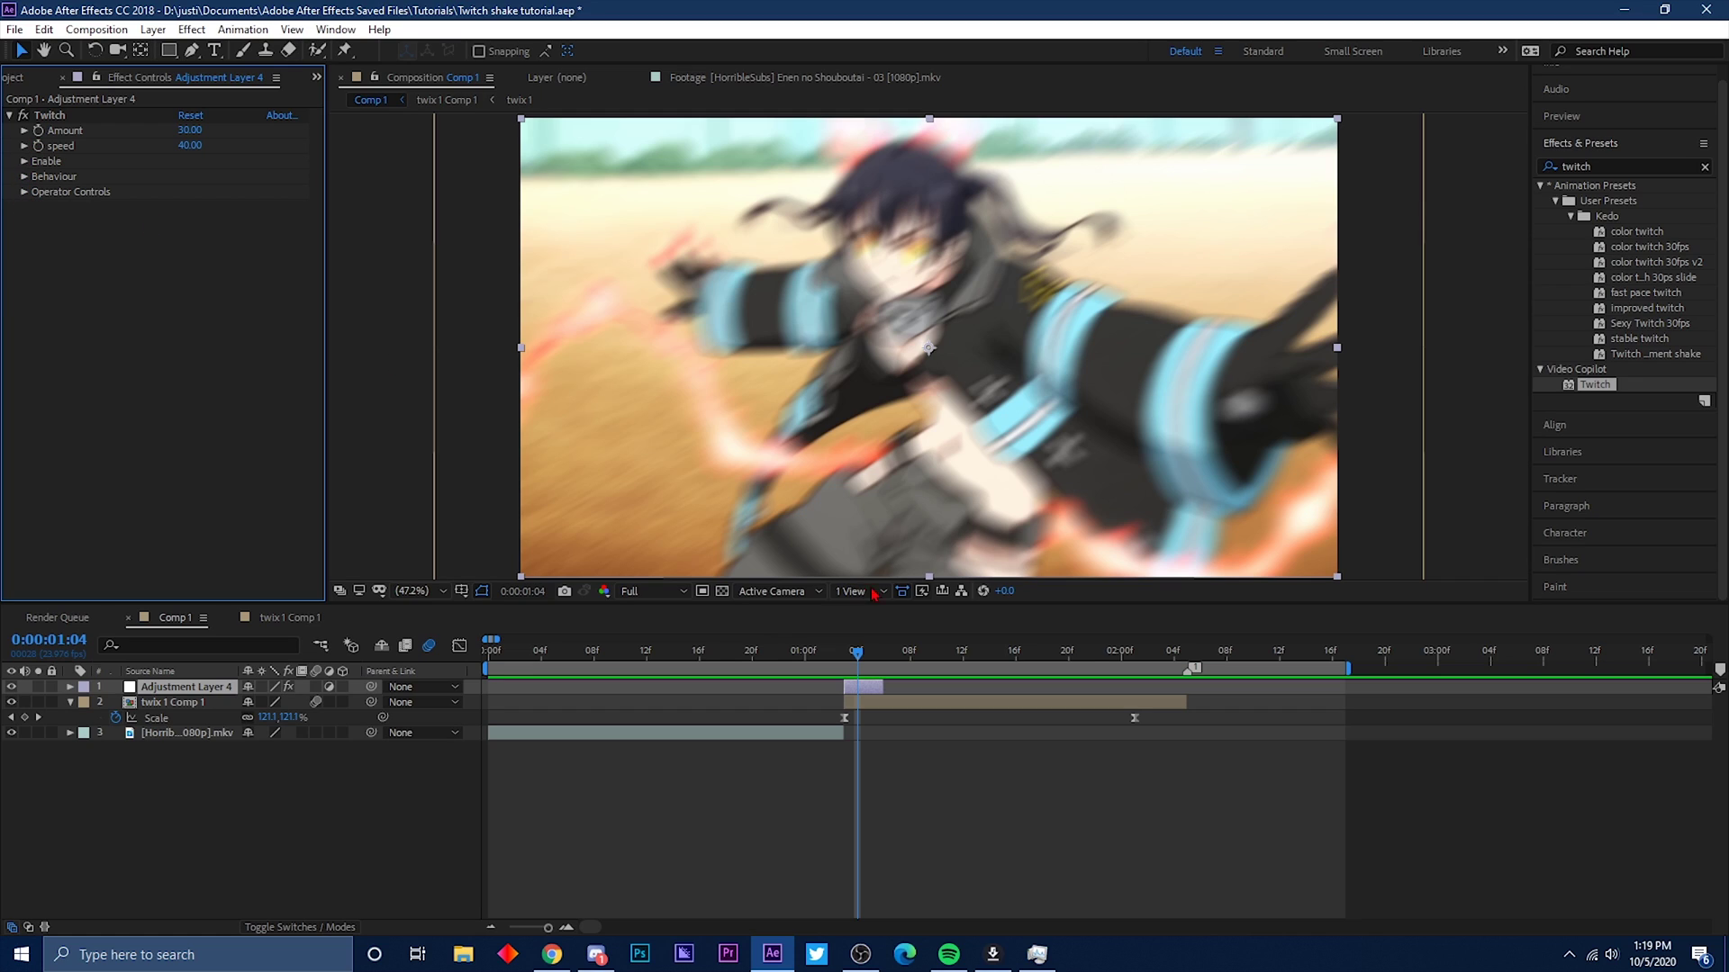
Reopen Twitch's Operator Controls and expand then collapse the Scale operator group.
left_click(24, 191)
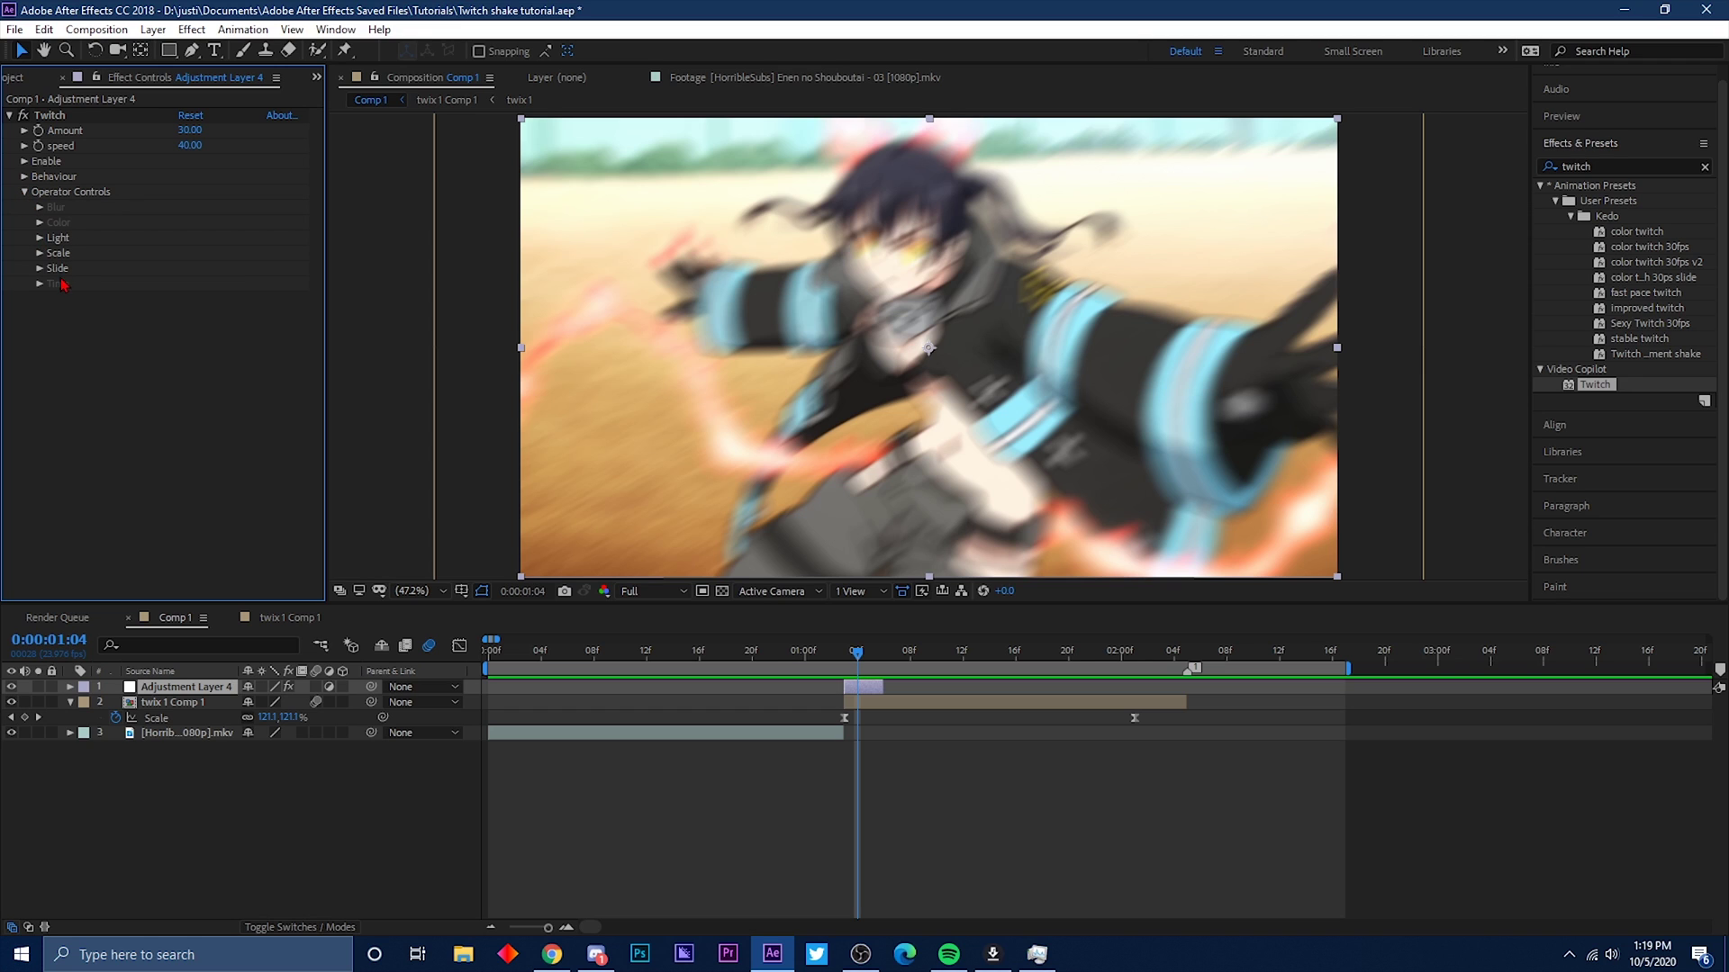
left_click(40, 254)
left_click(40, 254)
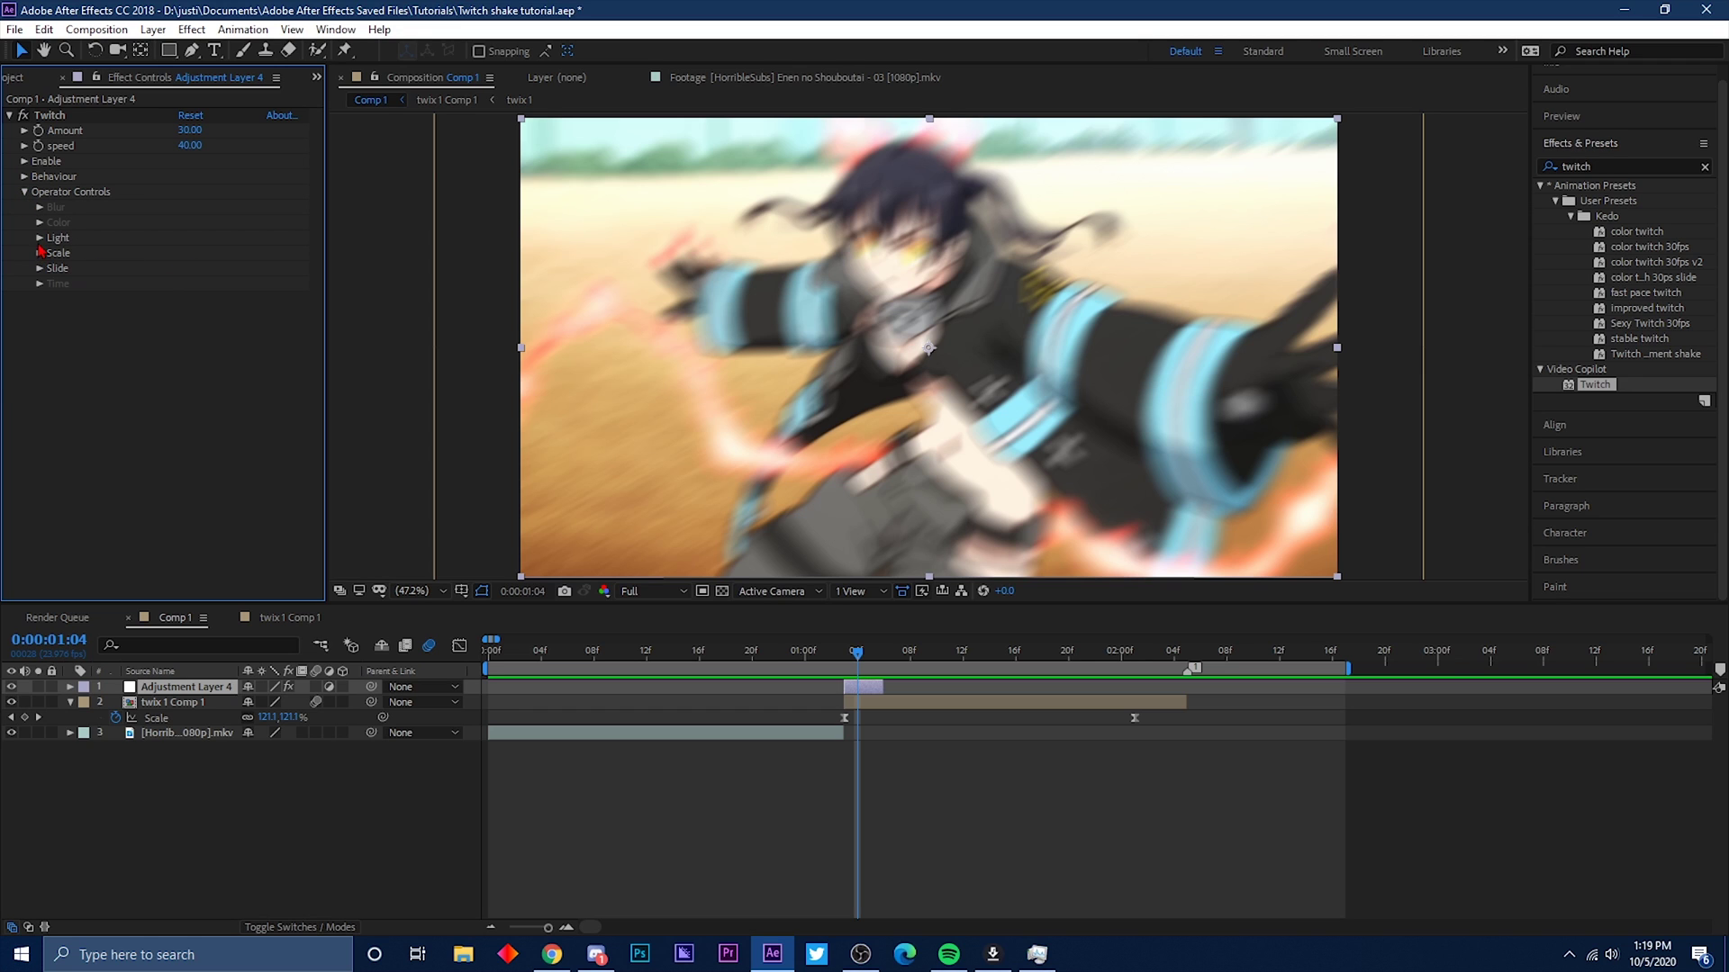